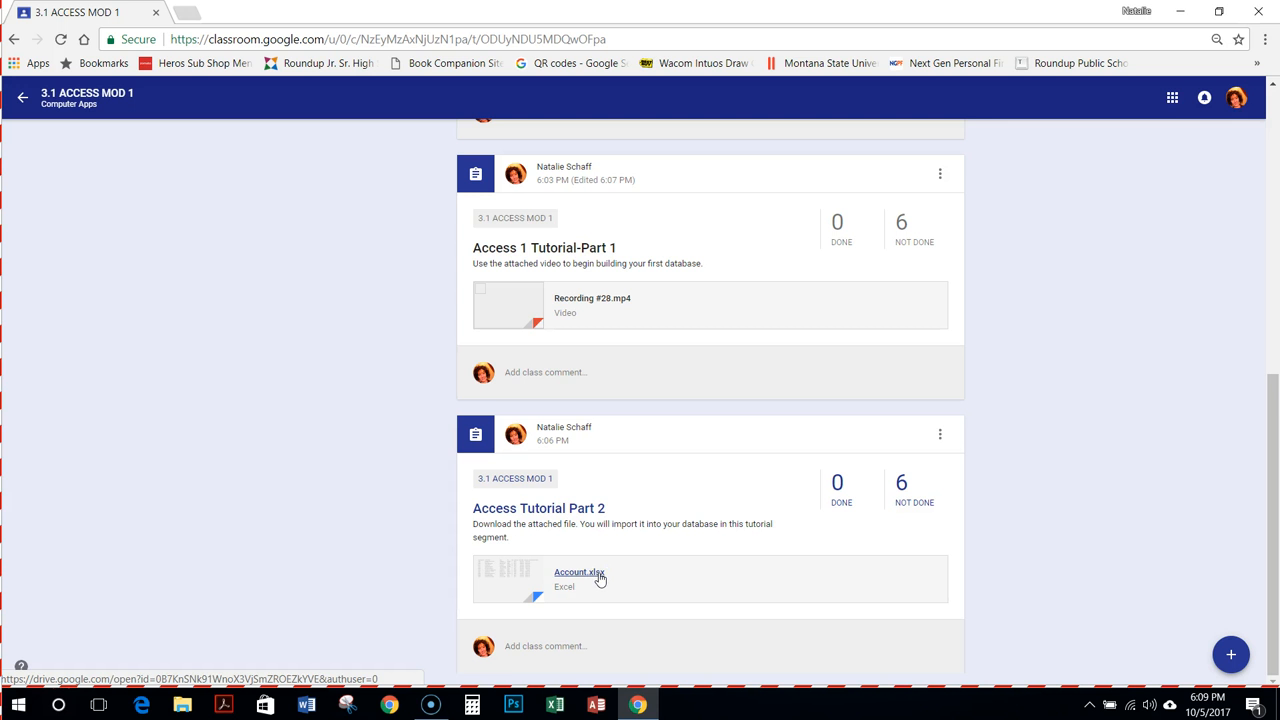
Open the Account.xlsx attachment of the Access Tutorial Part 2 assignment, download it, and close the browser
click(598, 577)
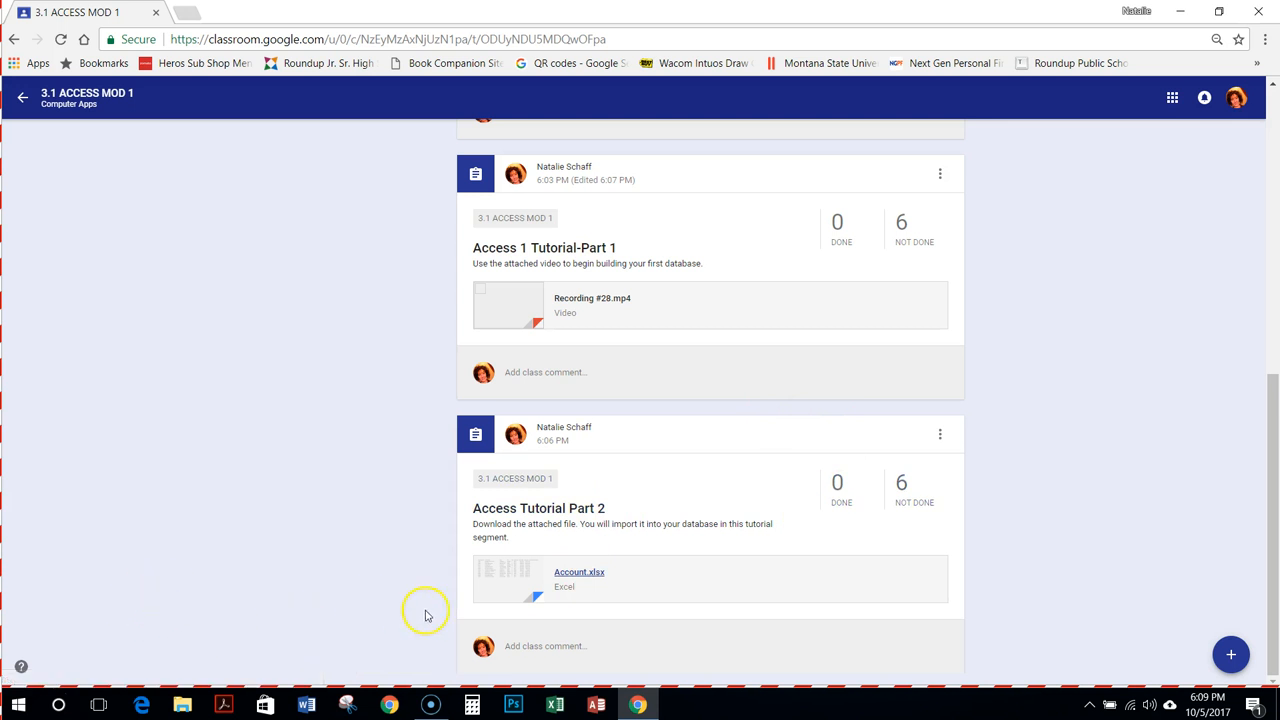
click(591, 574)
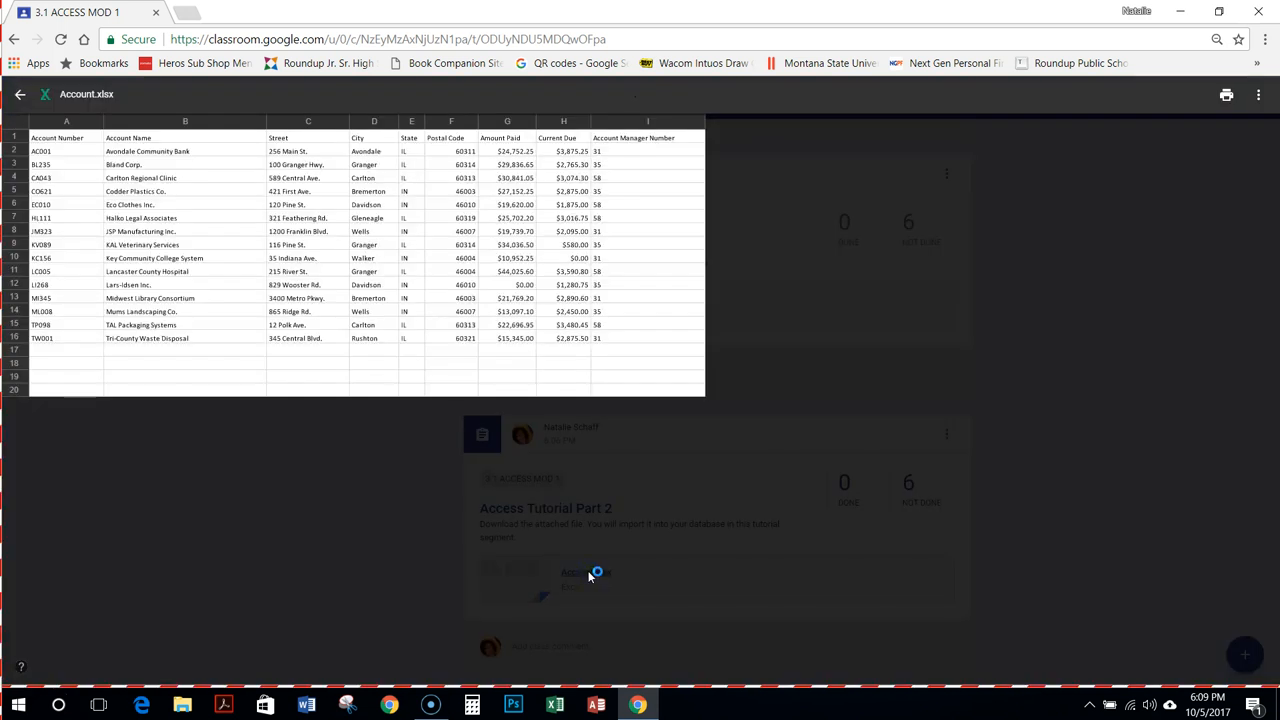
click(1262, 95)
click(1218, 161)
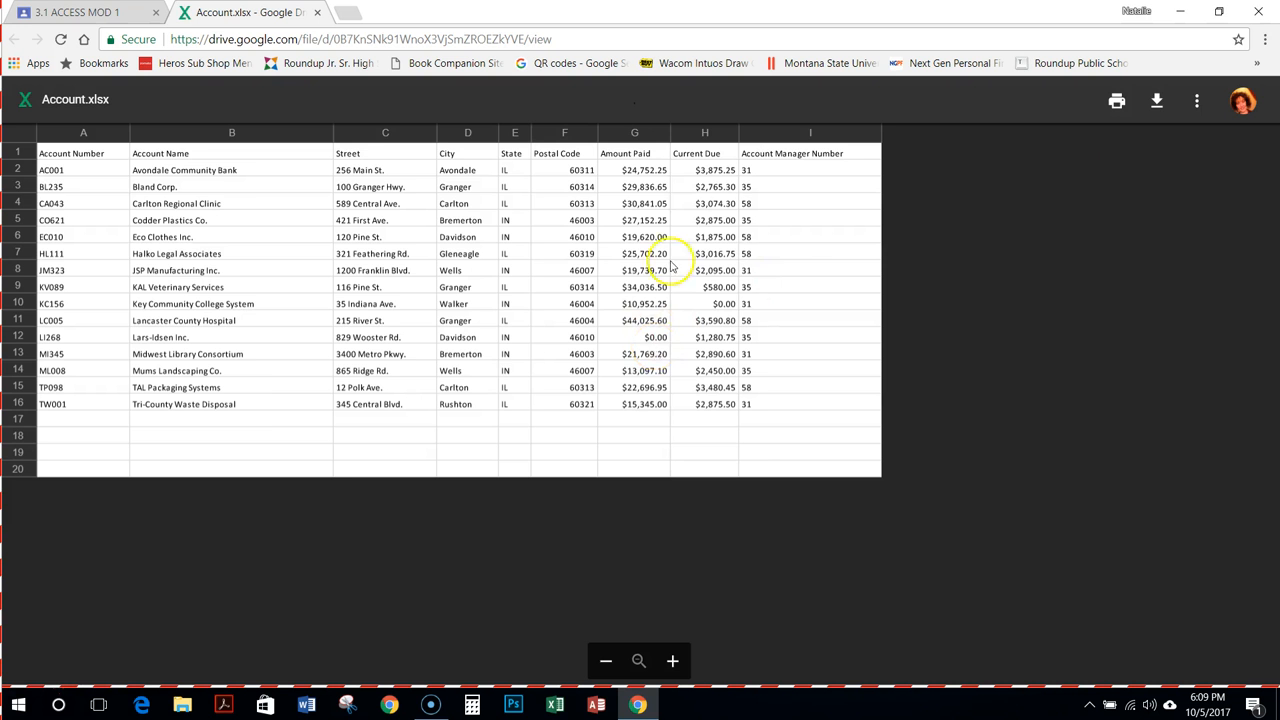
click(1163, 100)
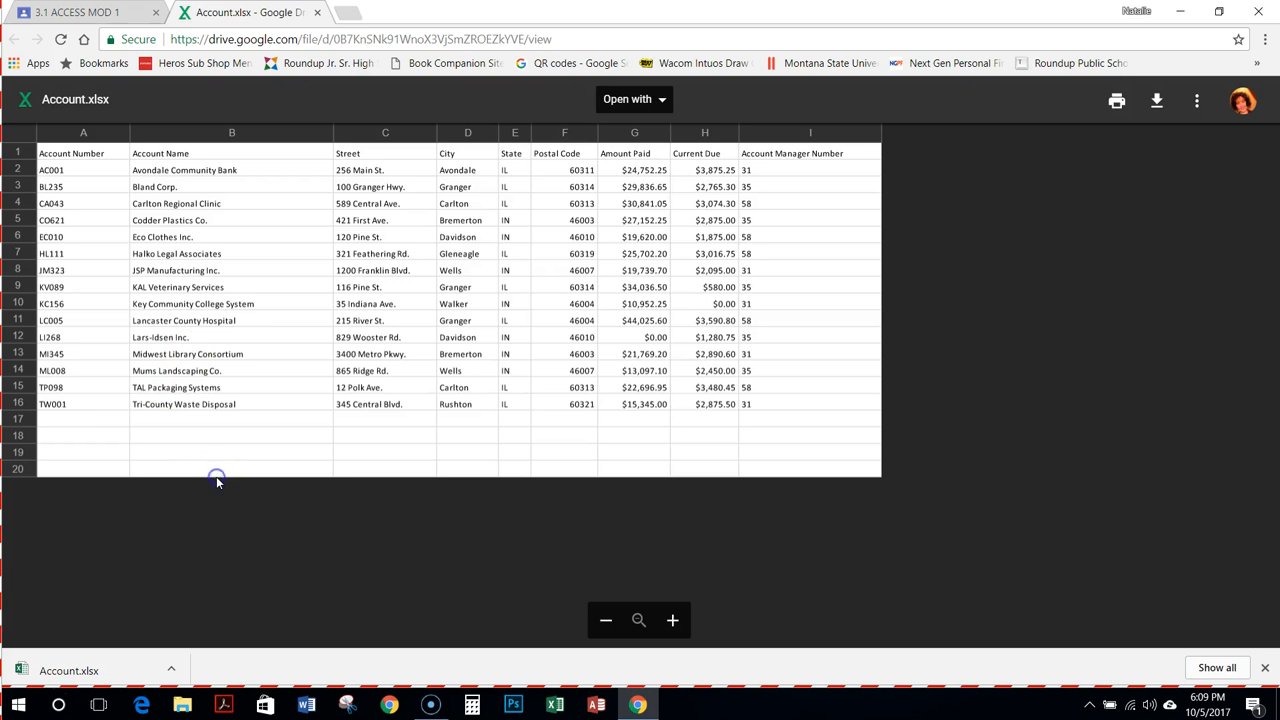
click(319, 12)
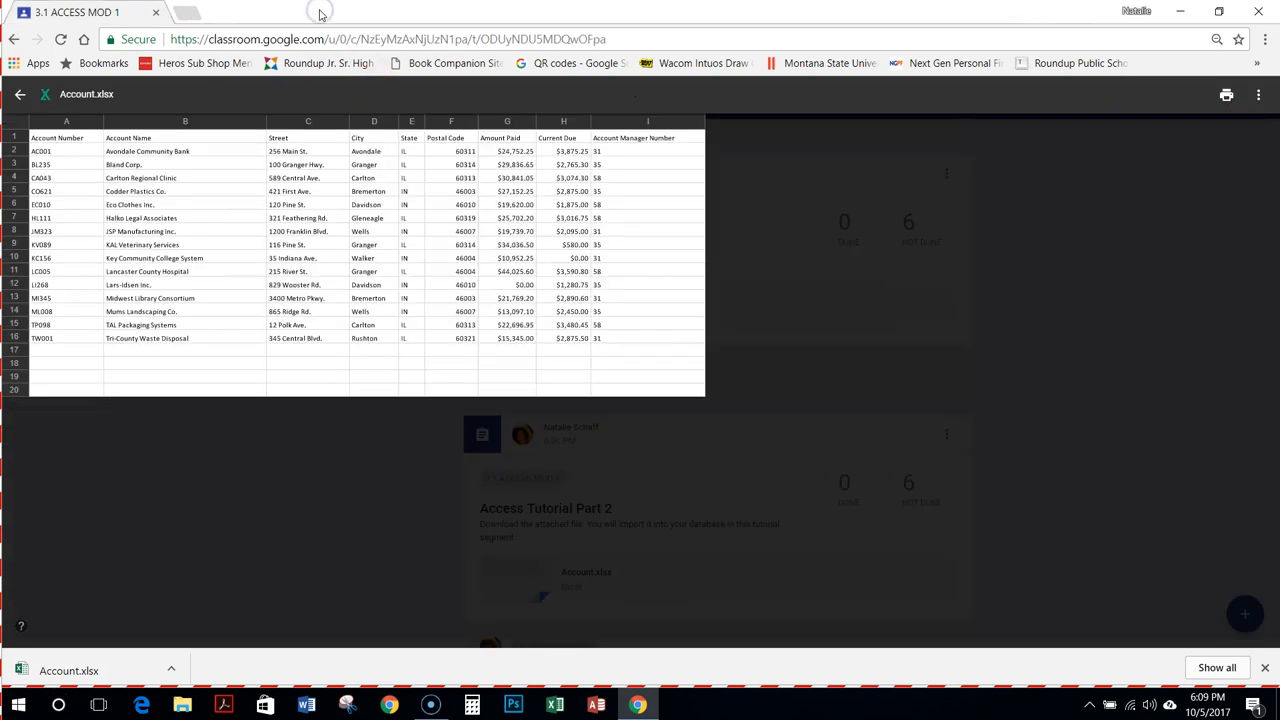
click(1262, 11)
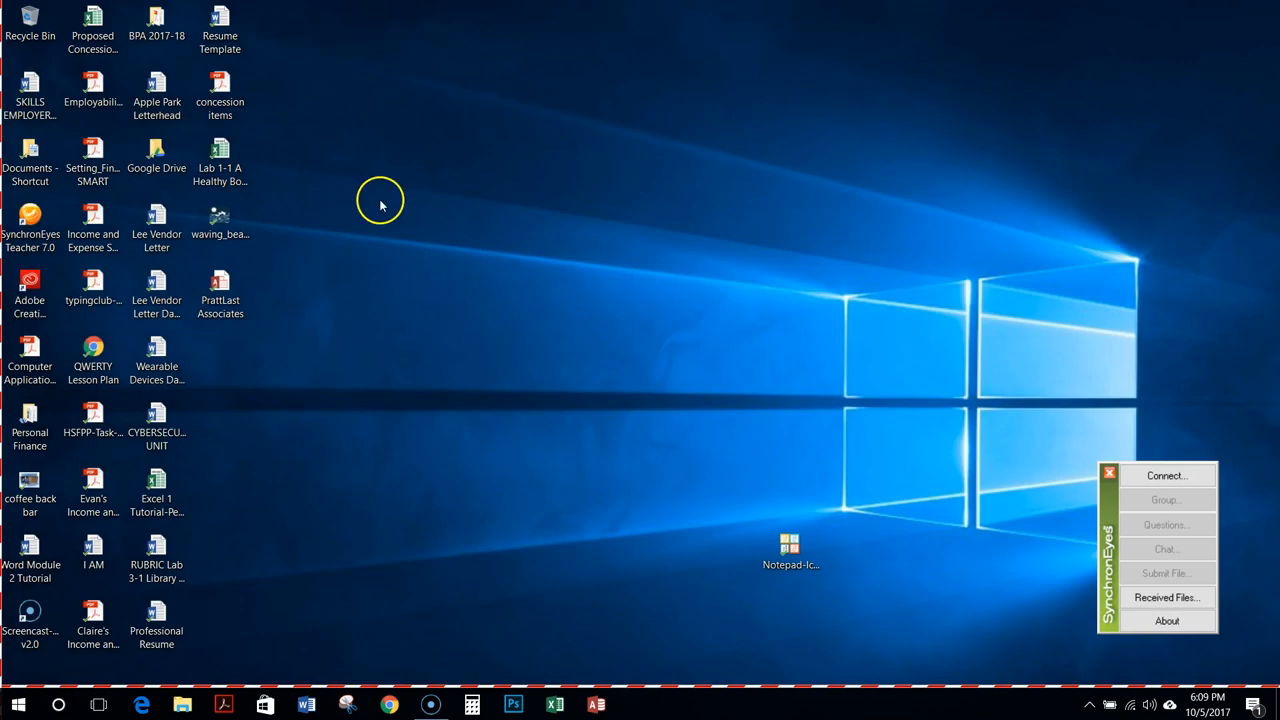
Open the PrattLast Associates database from the desktop in Access, enable its content, and dismiss the SynchronEyes windows
double_click(226, 298)
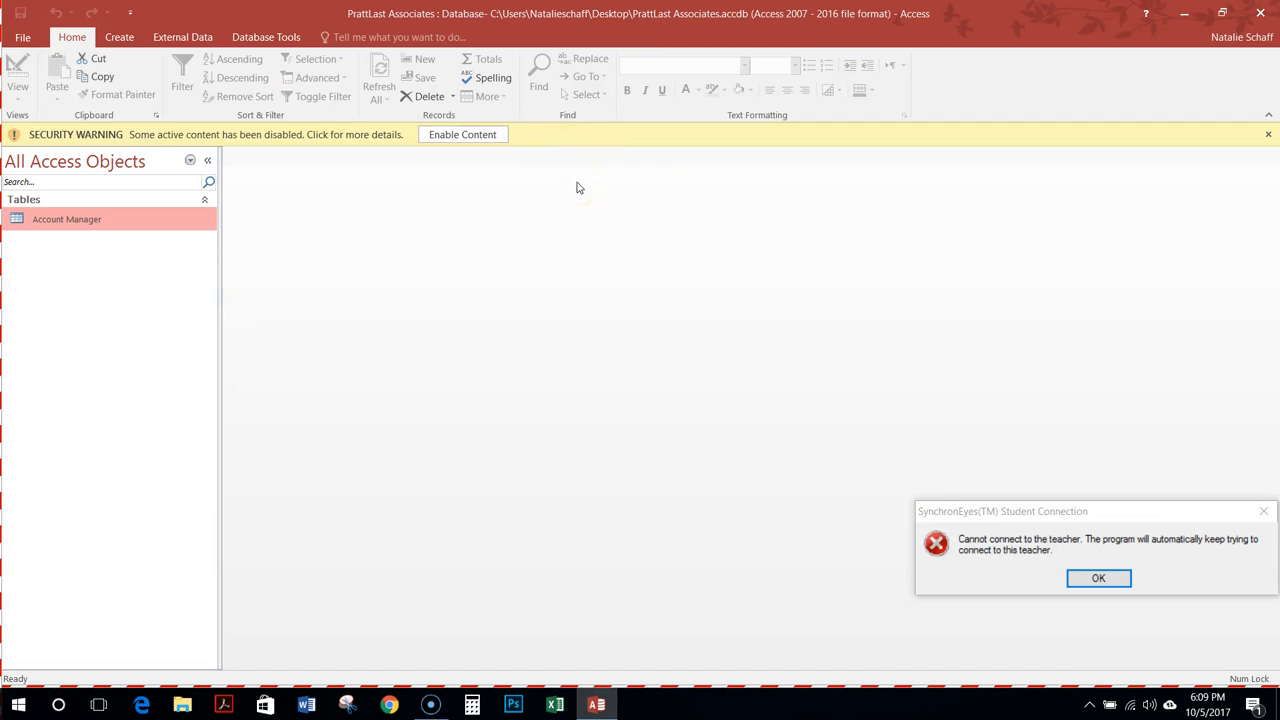
click(484, 134)
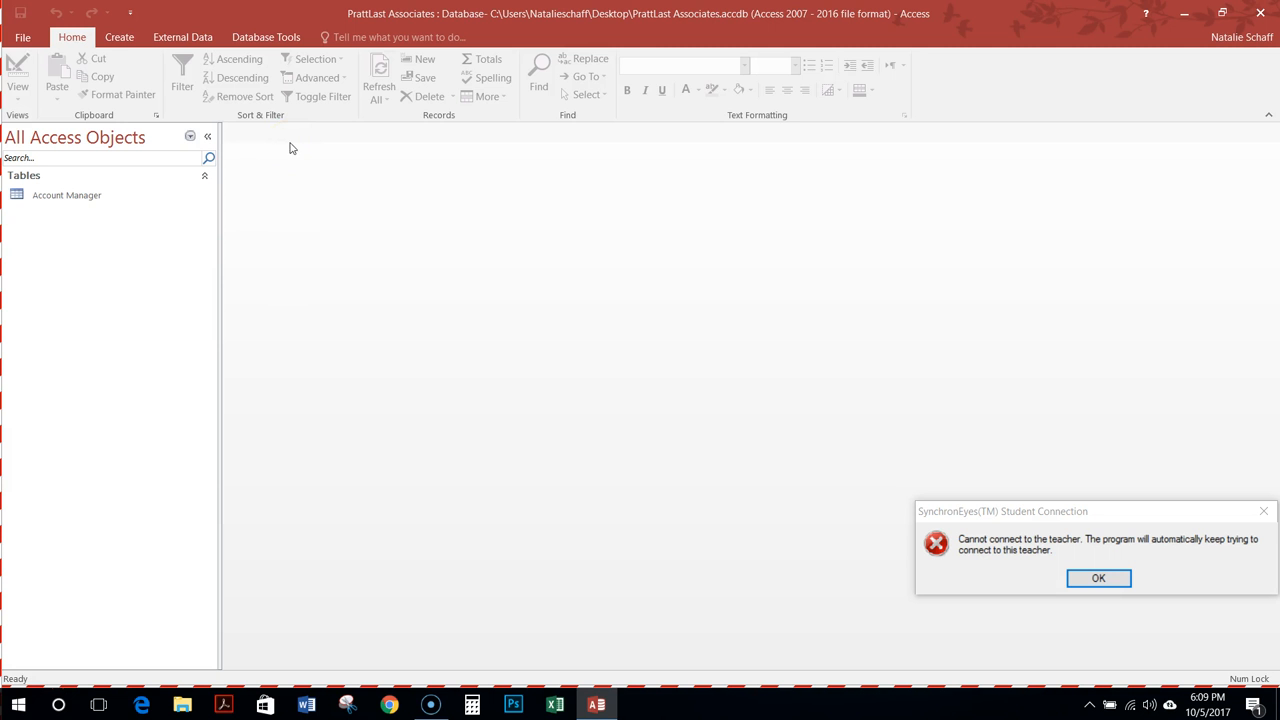
click(1266, 515)
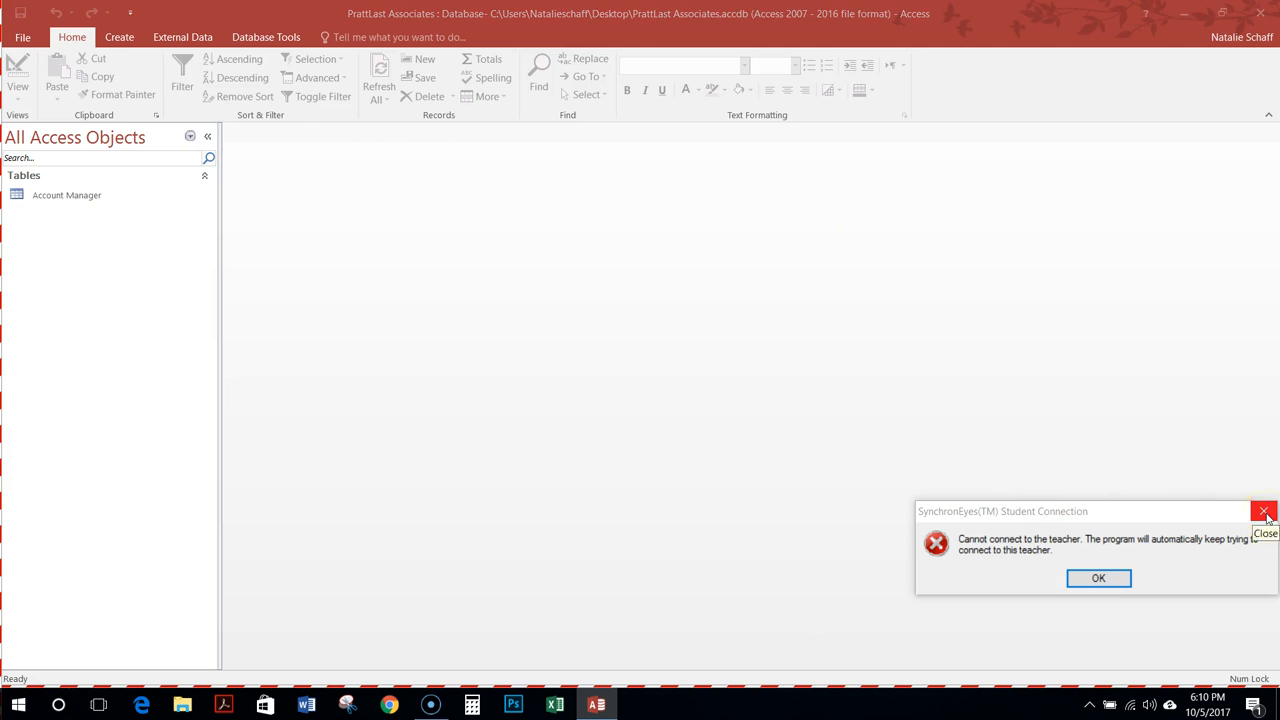
click(1266, 514)
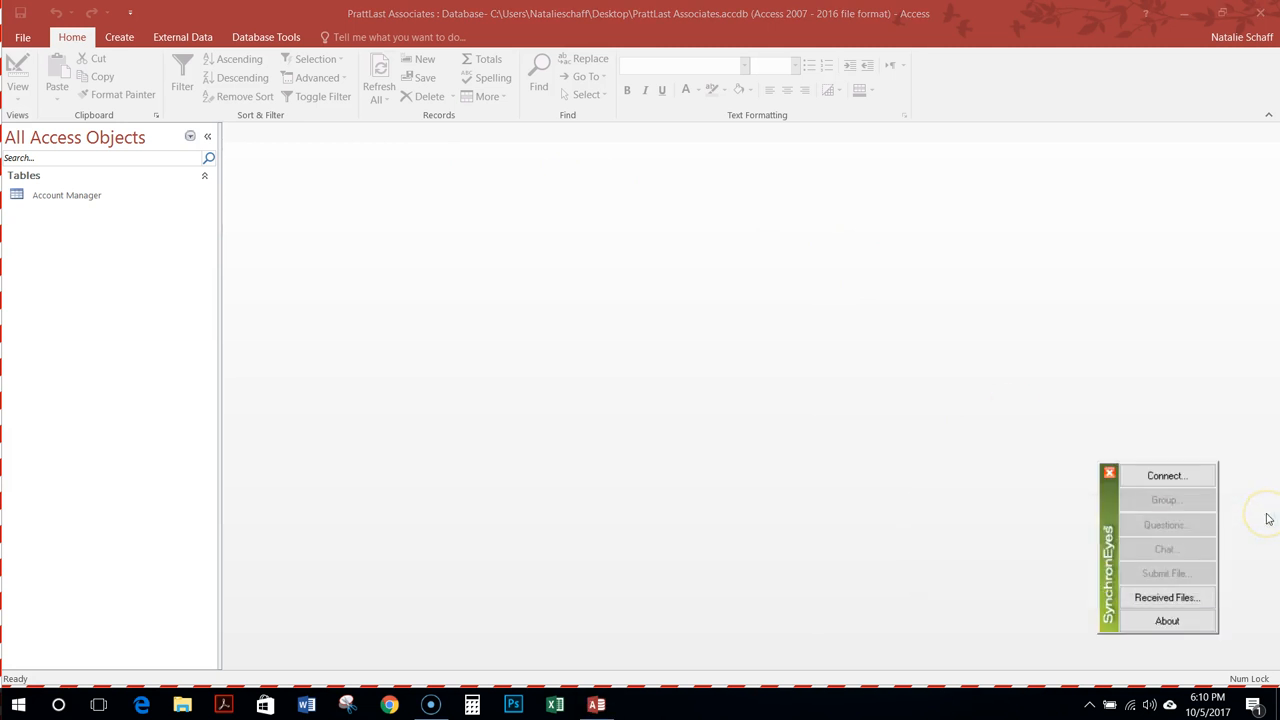
click(1110, 474)
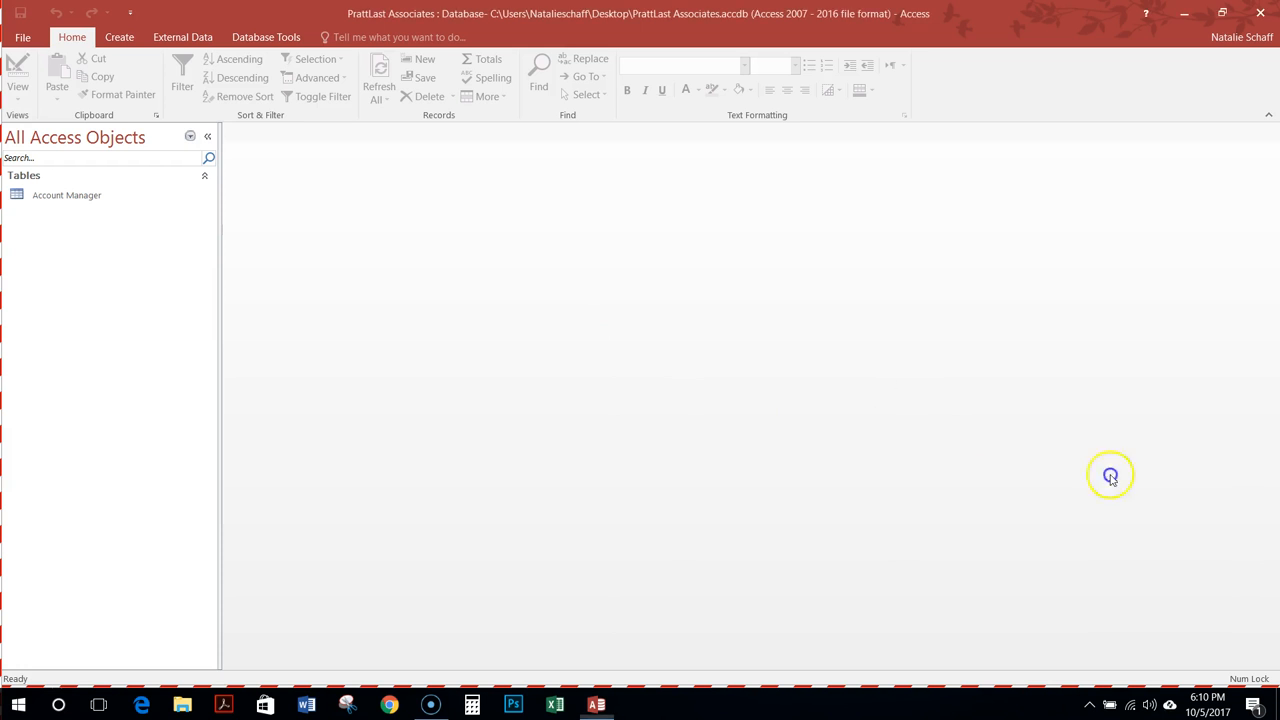
Open the Account Manager table, fit the Street column to its contents, and close the table with the layout saved
double_click(74, 197)
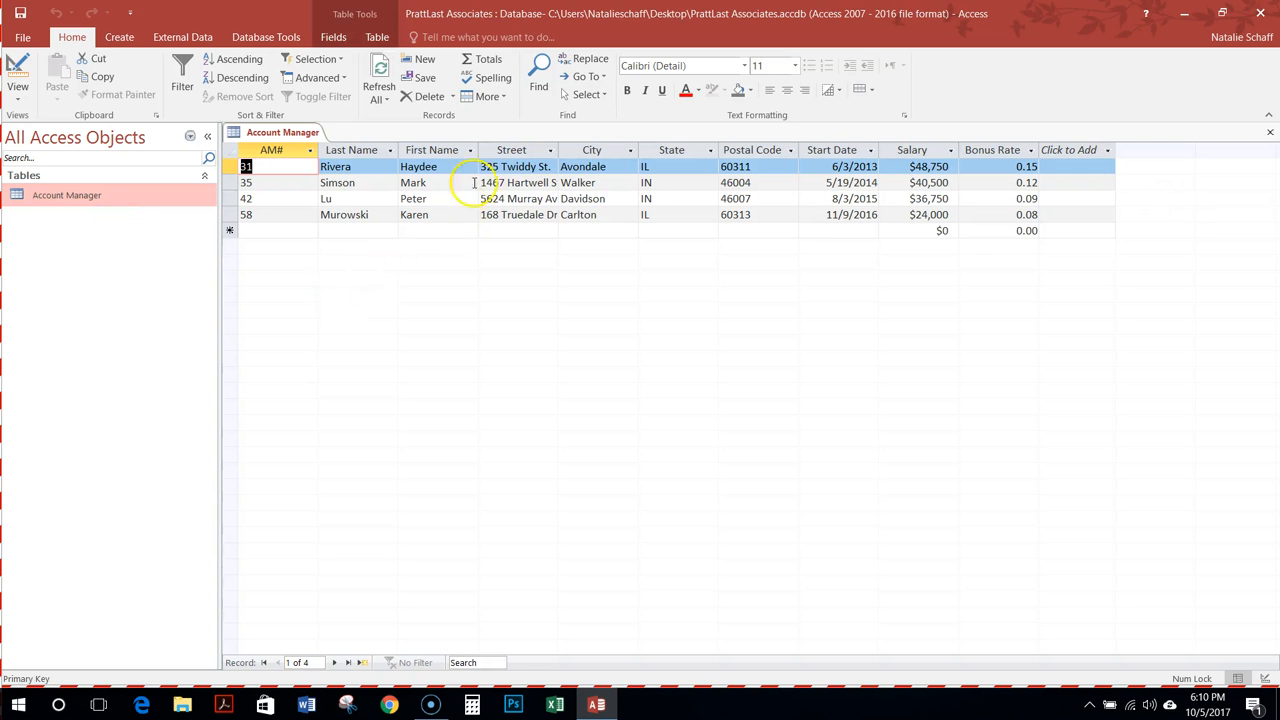
double_click(558, 149)
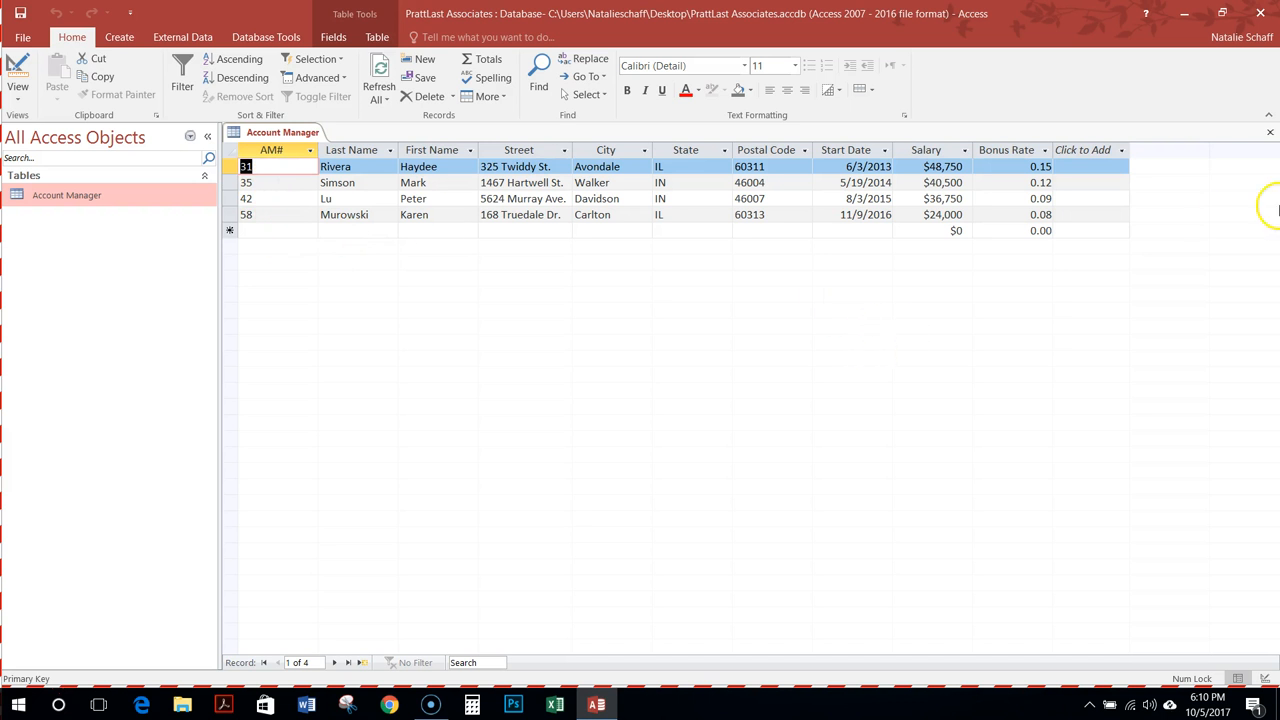
click(1270, 133)
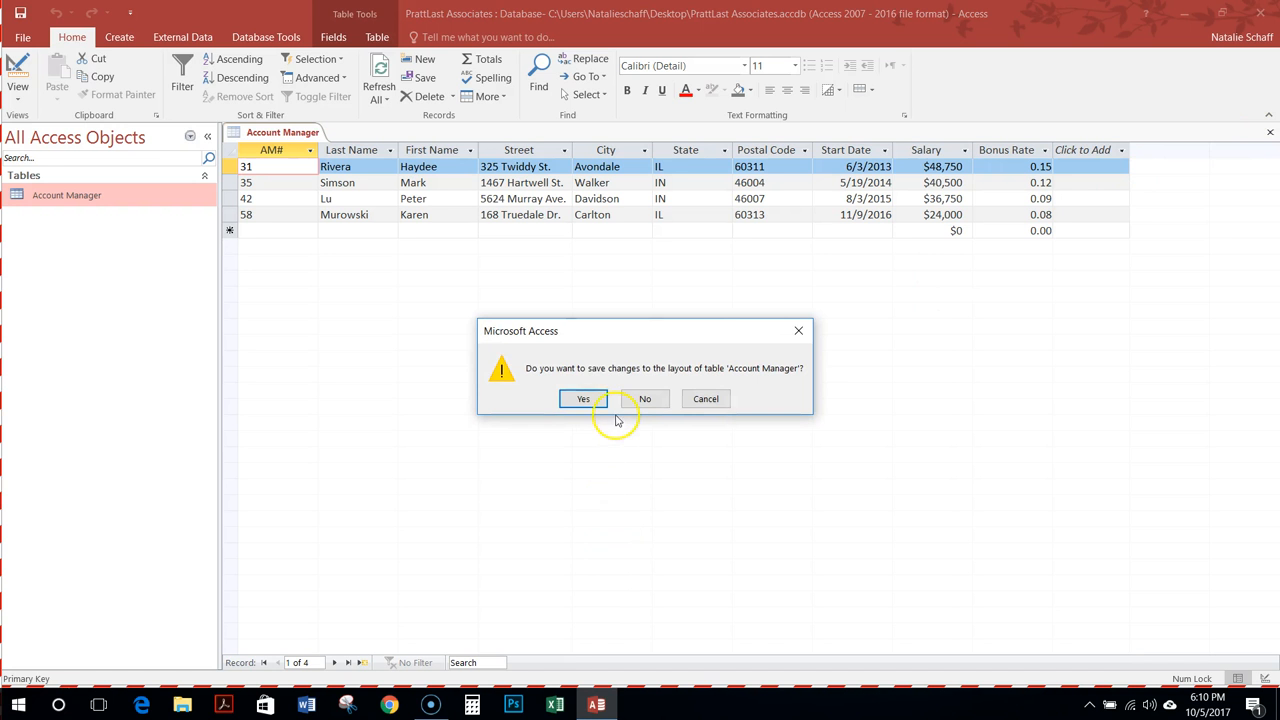
click(583, 400)
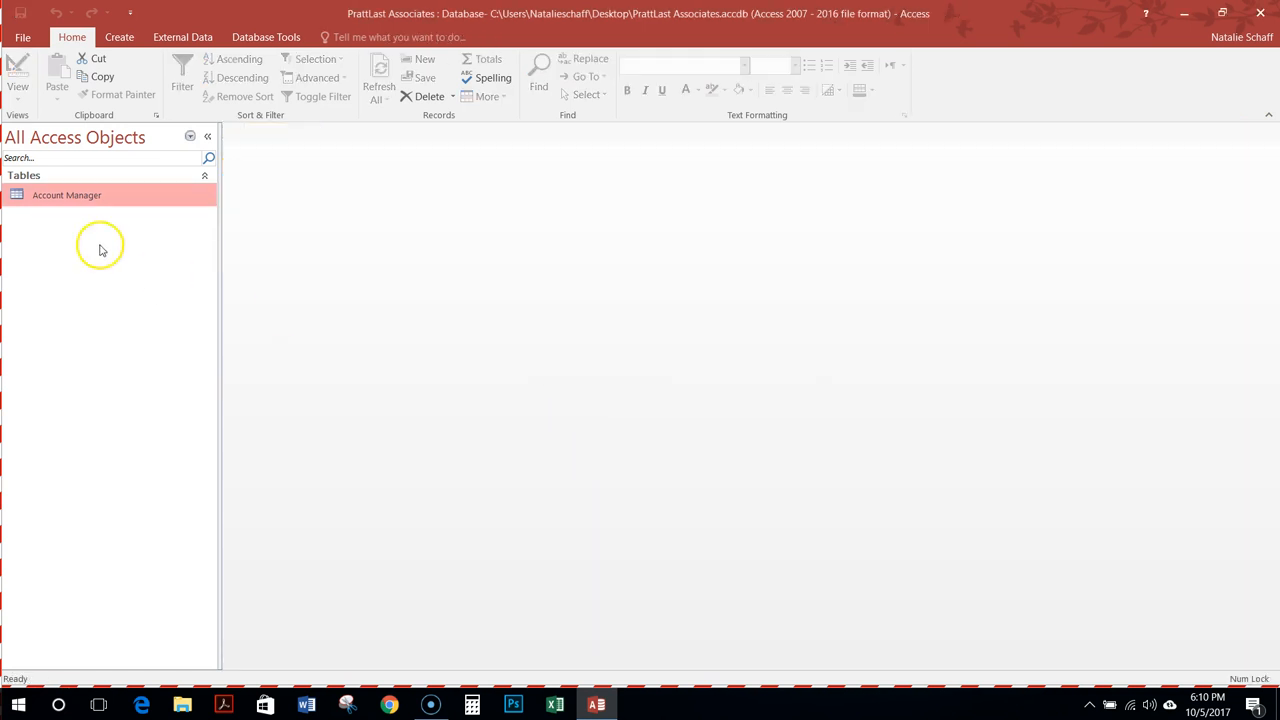
Start an Excel spreadsheet import into a new table, using Account.xlsx from the Downloads folder as the source
click(120, 38)
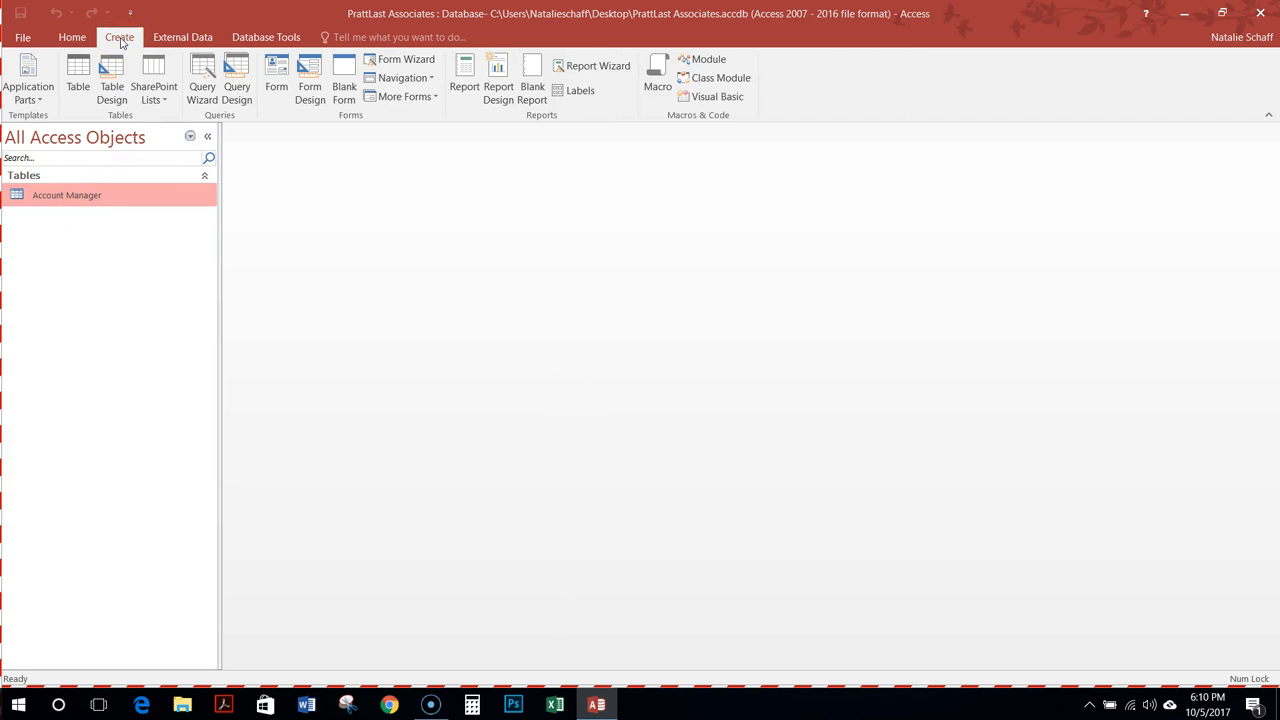
click(177, 40)
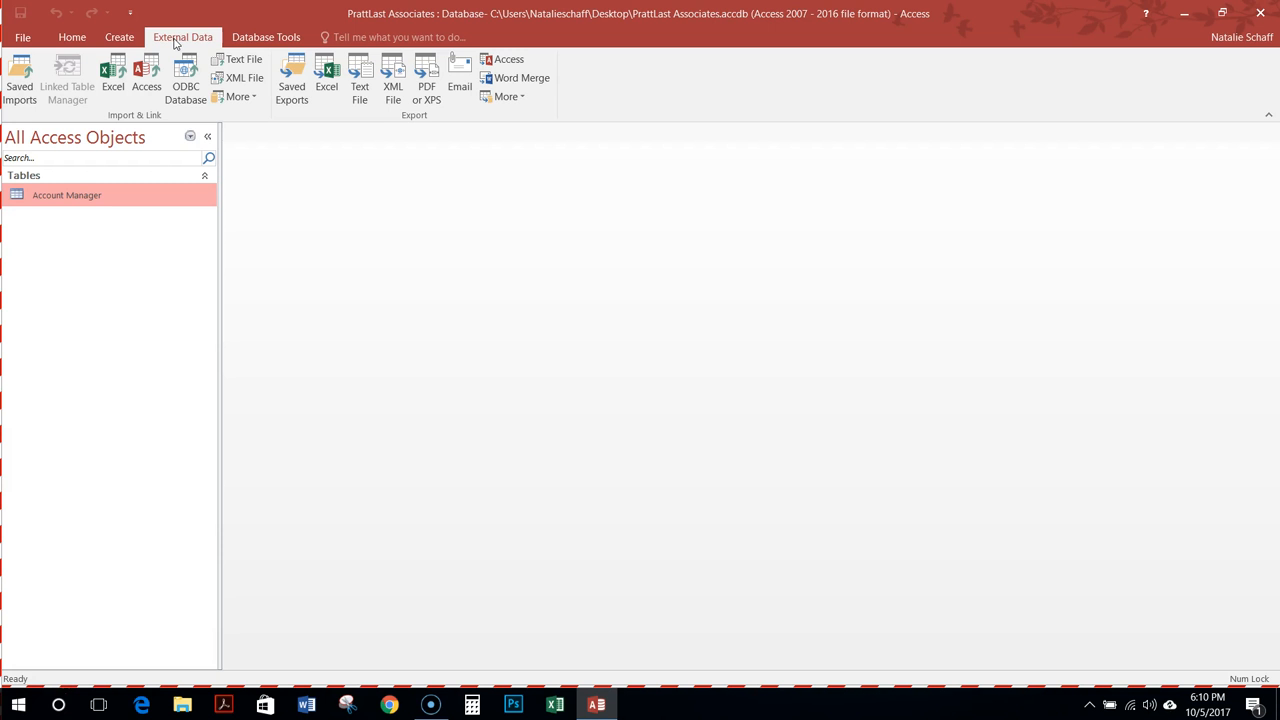
click(175, 40)
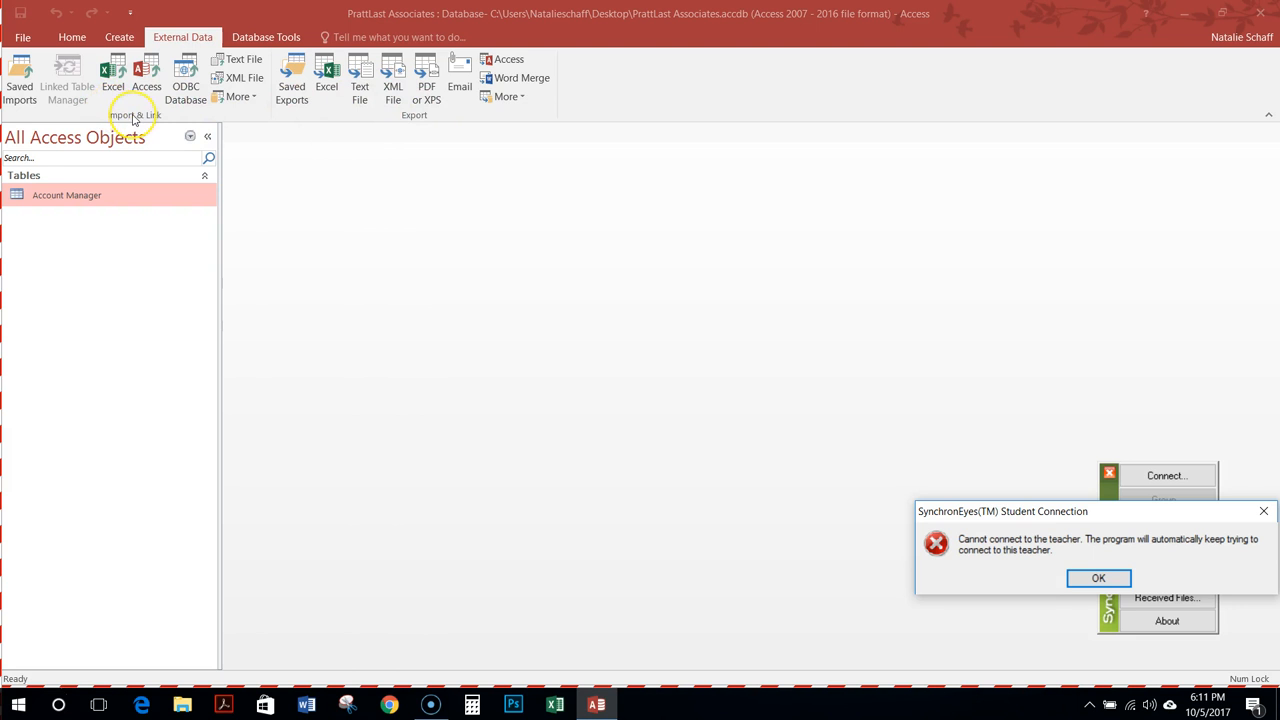
click(115, 85)
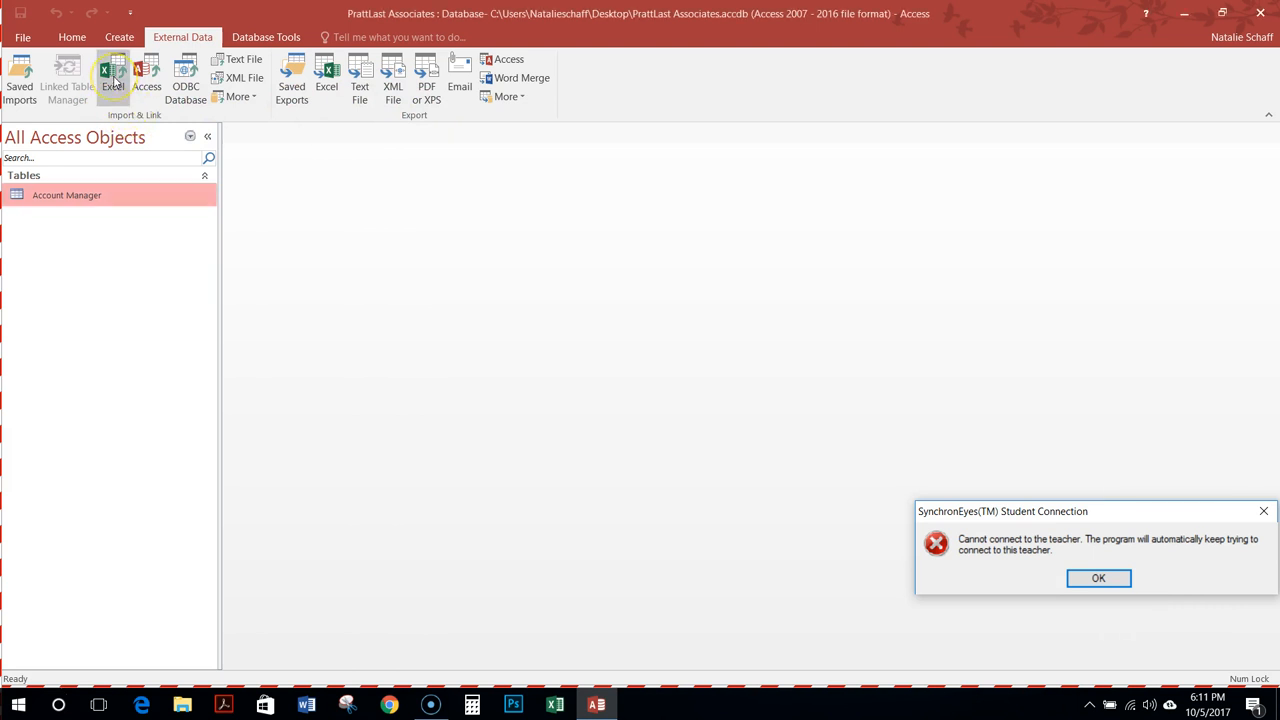
click(115, 85)
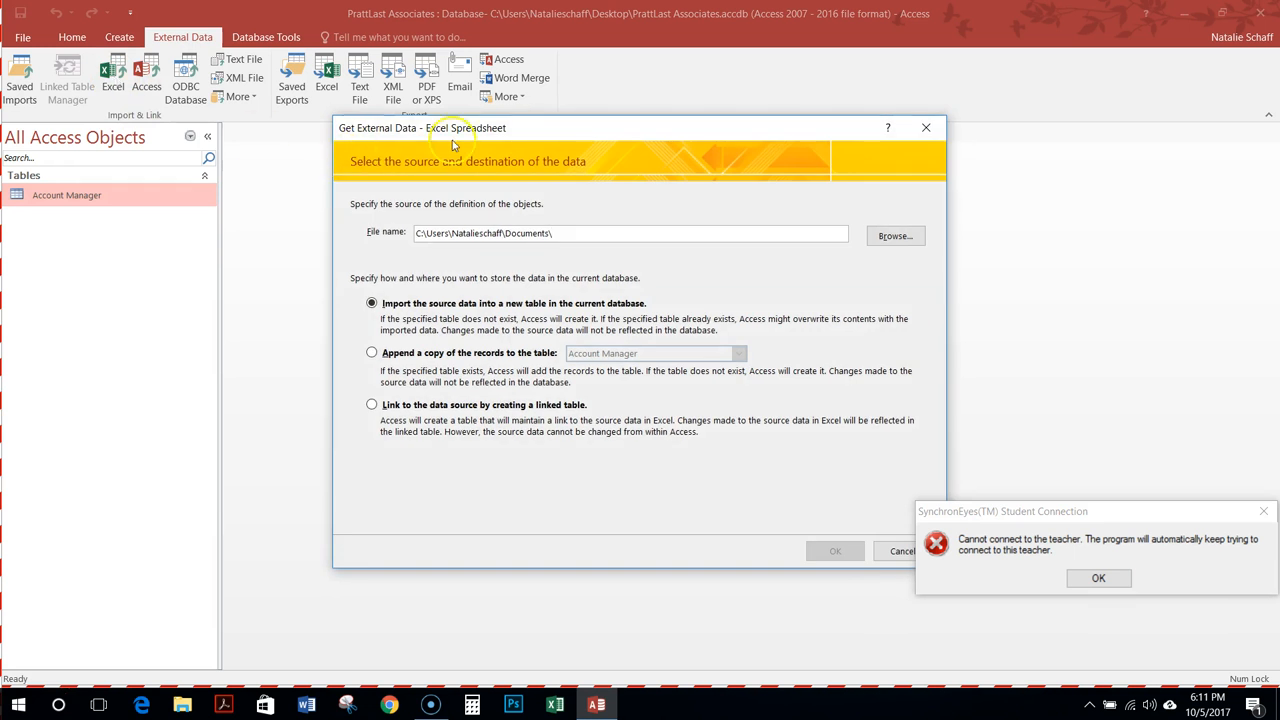
click(910, 238)
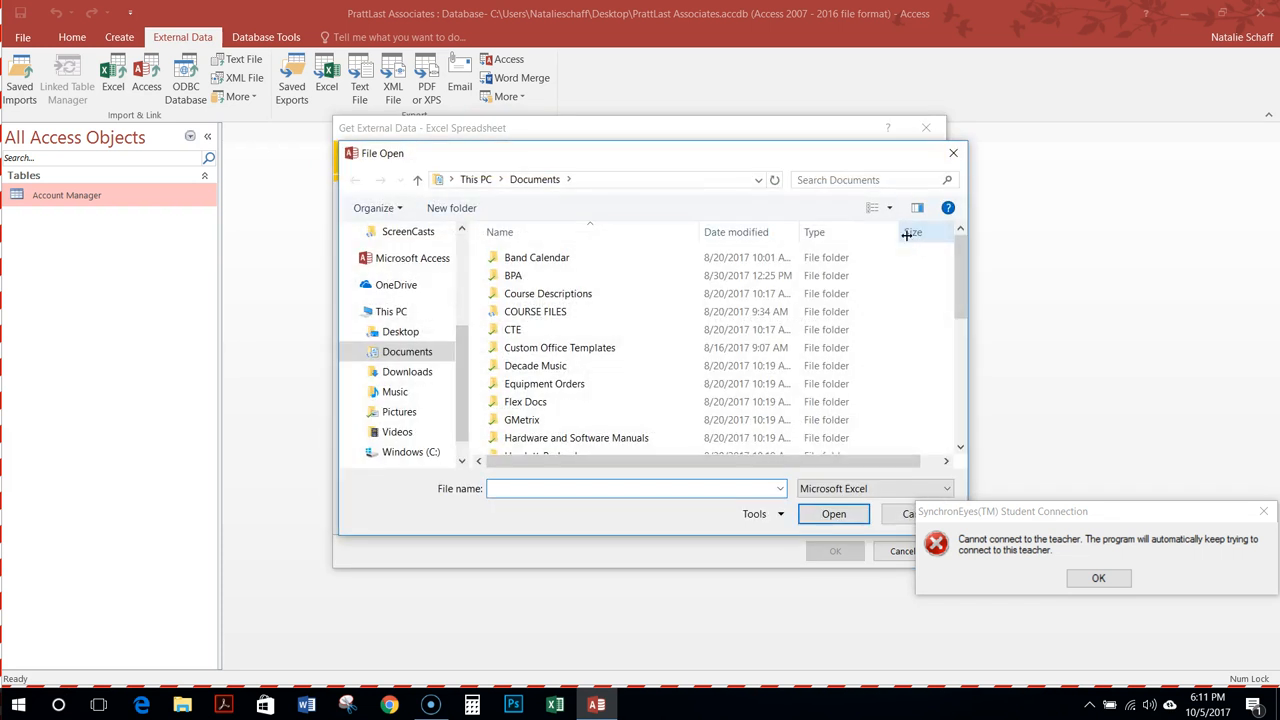
click(436, 372)
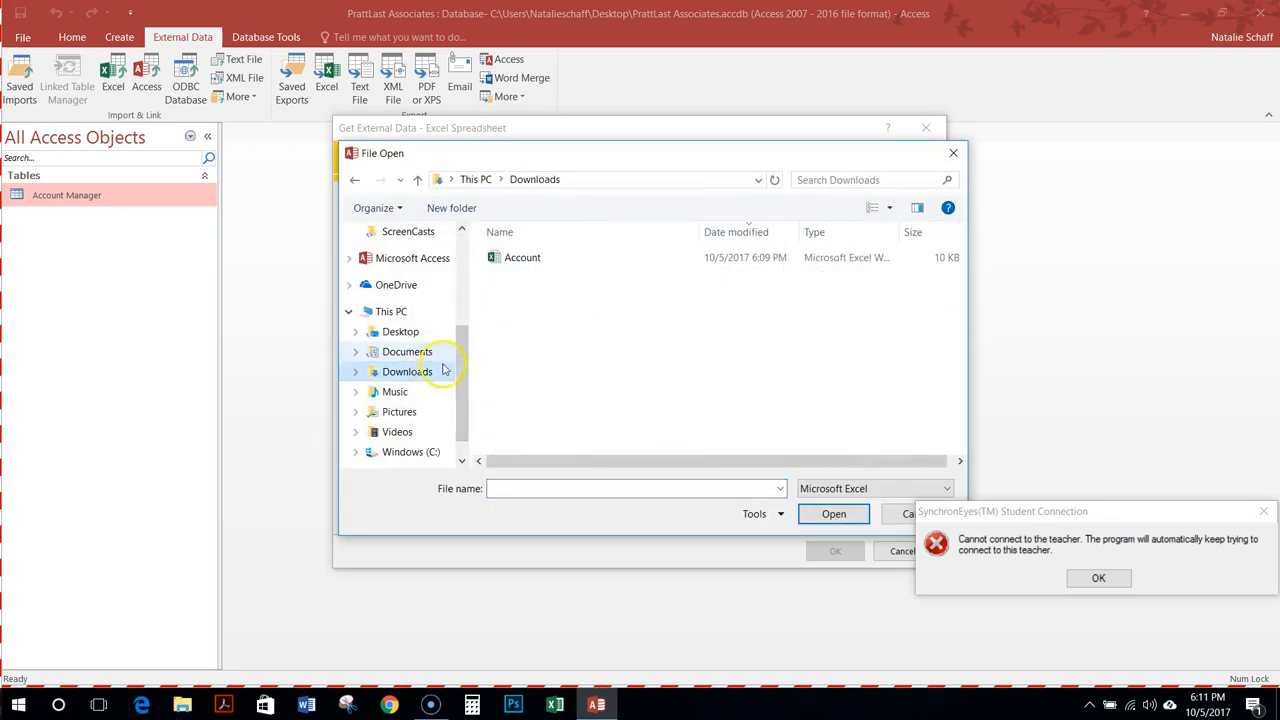
click(516, 262)
double_click(516, 262)
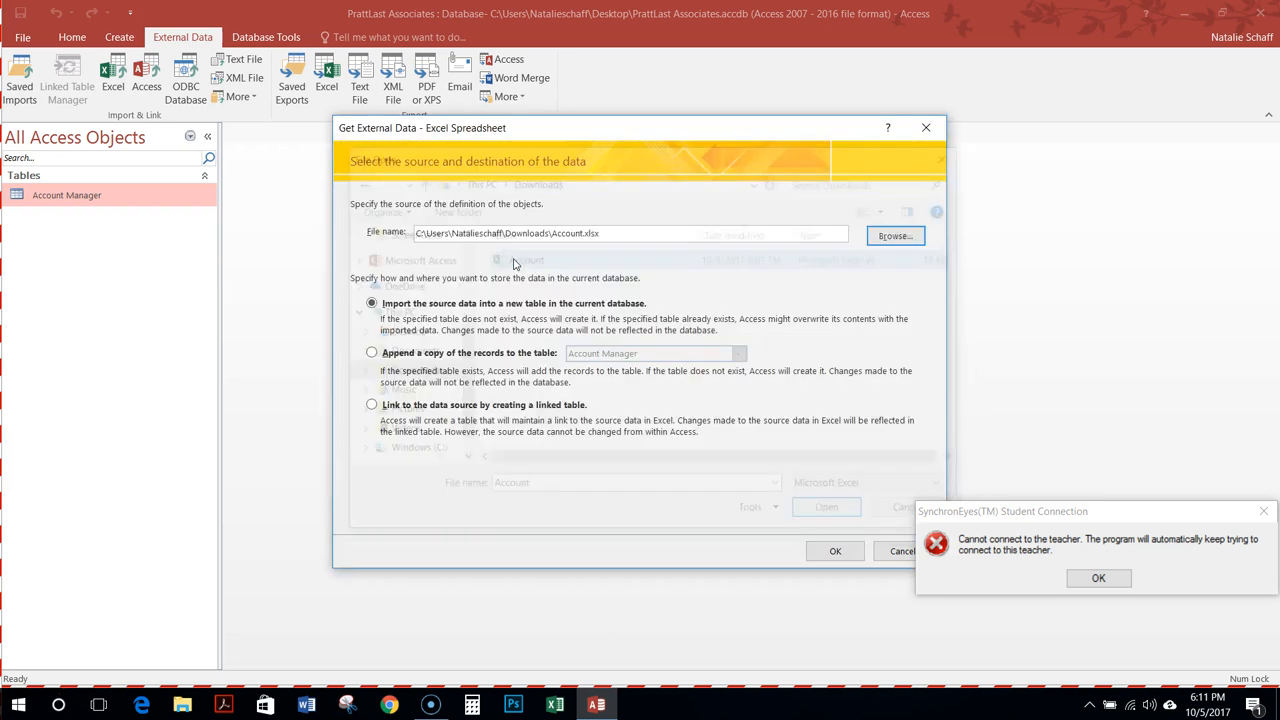
click(1263, 513)
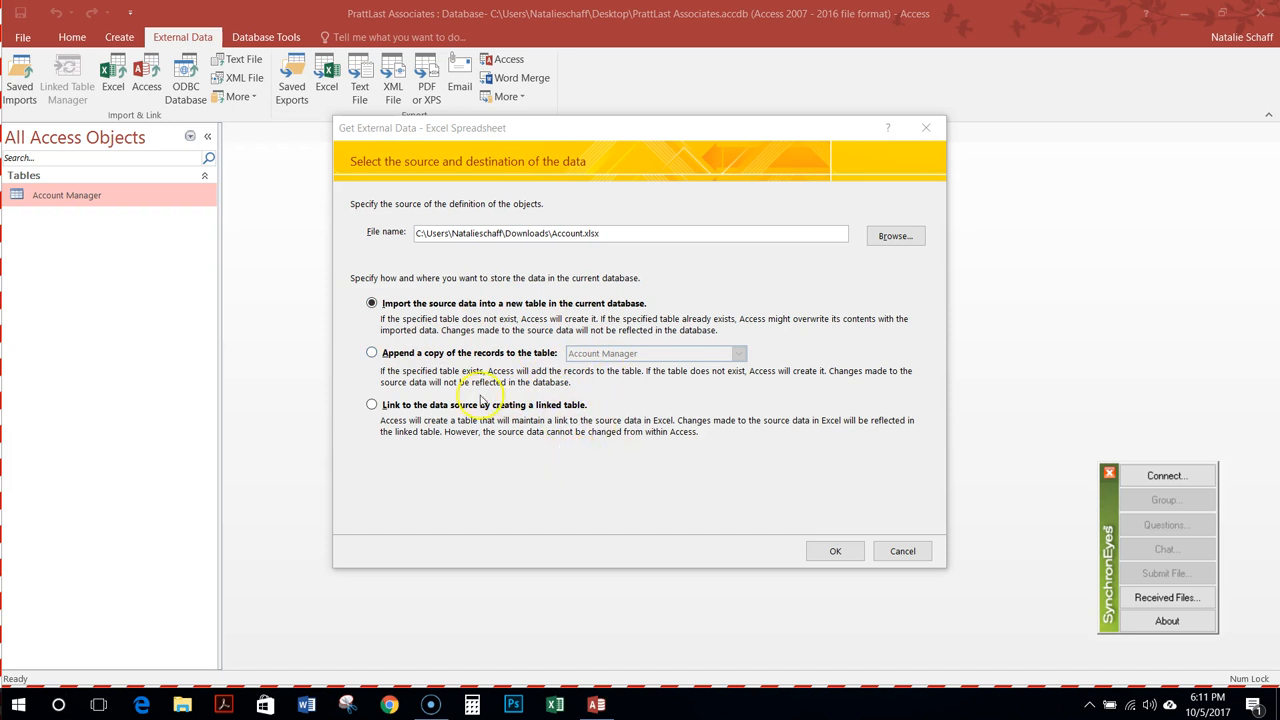
click(840, 551)
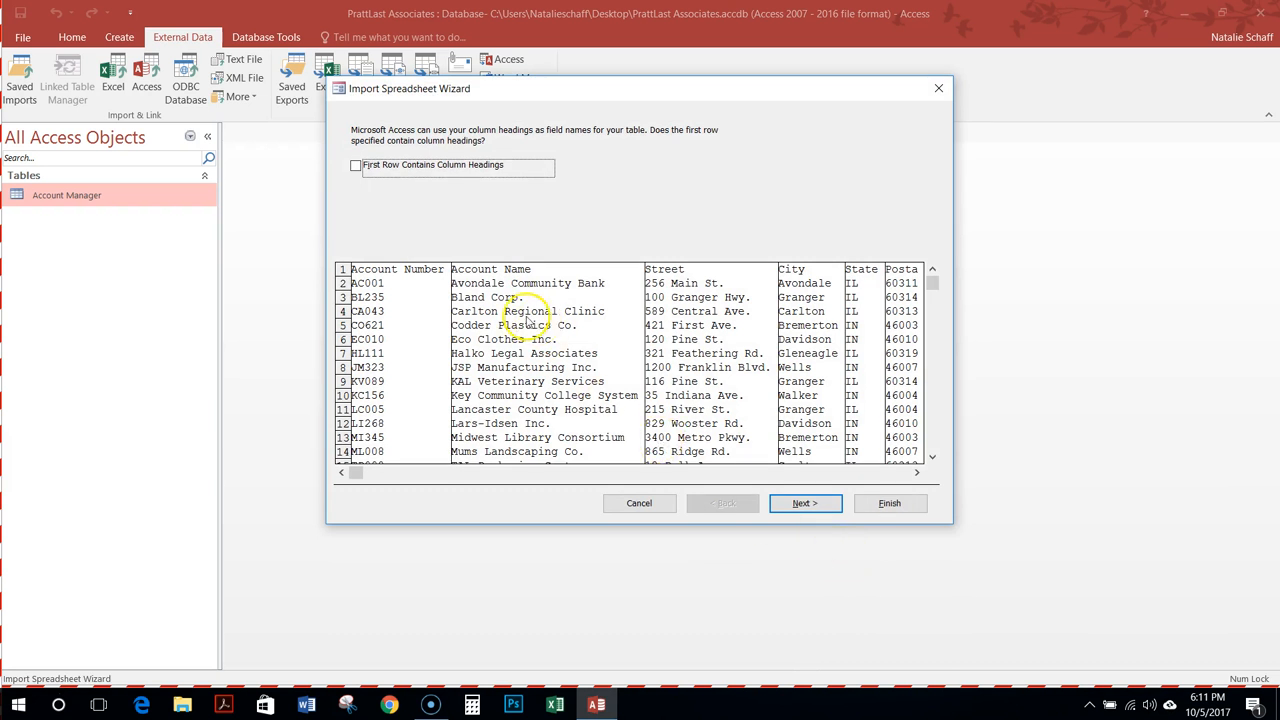
Treat the first row as column headings, keep the default field options, and choose Account Number as the primary key
click(356, 167)
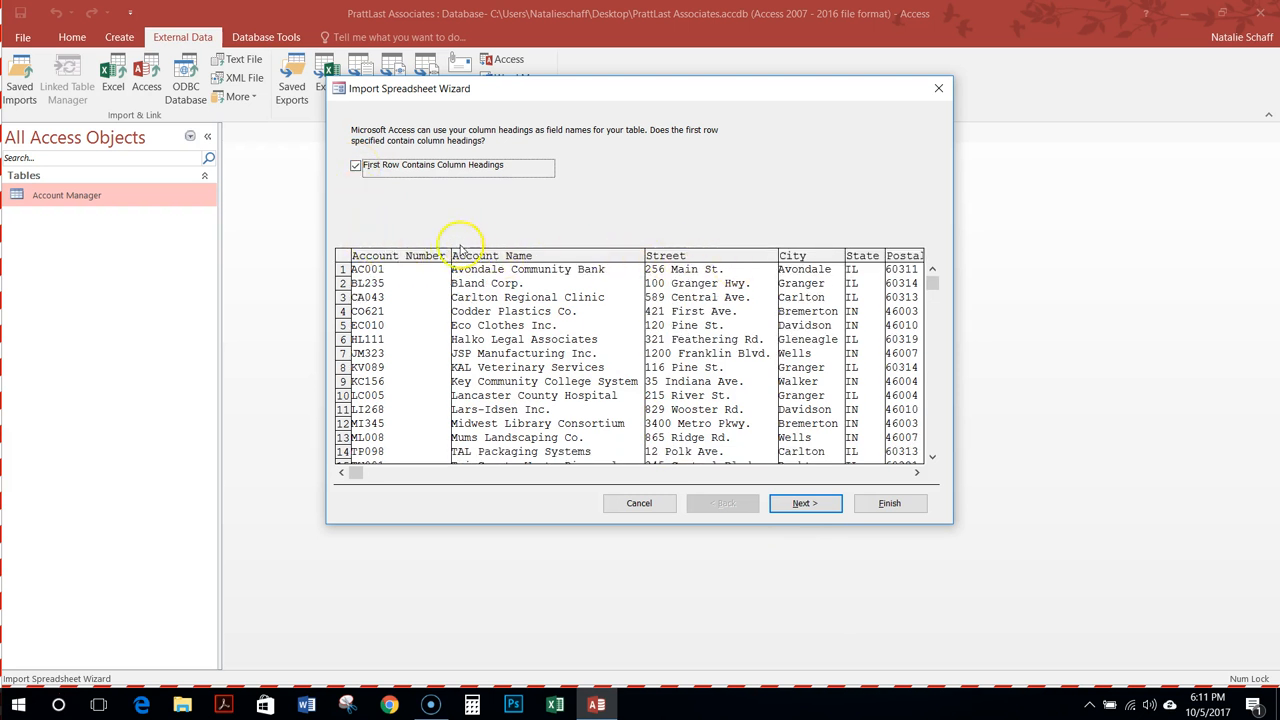
click(804, 504)
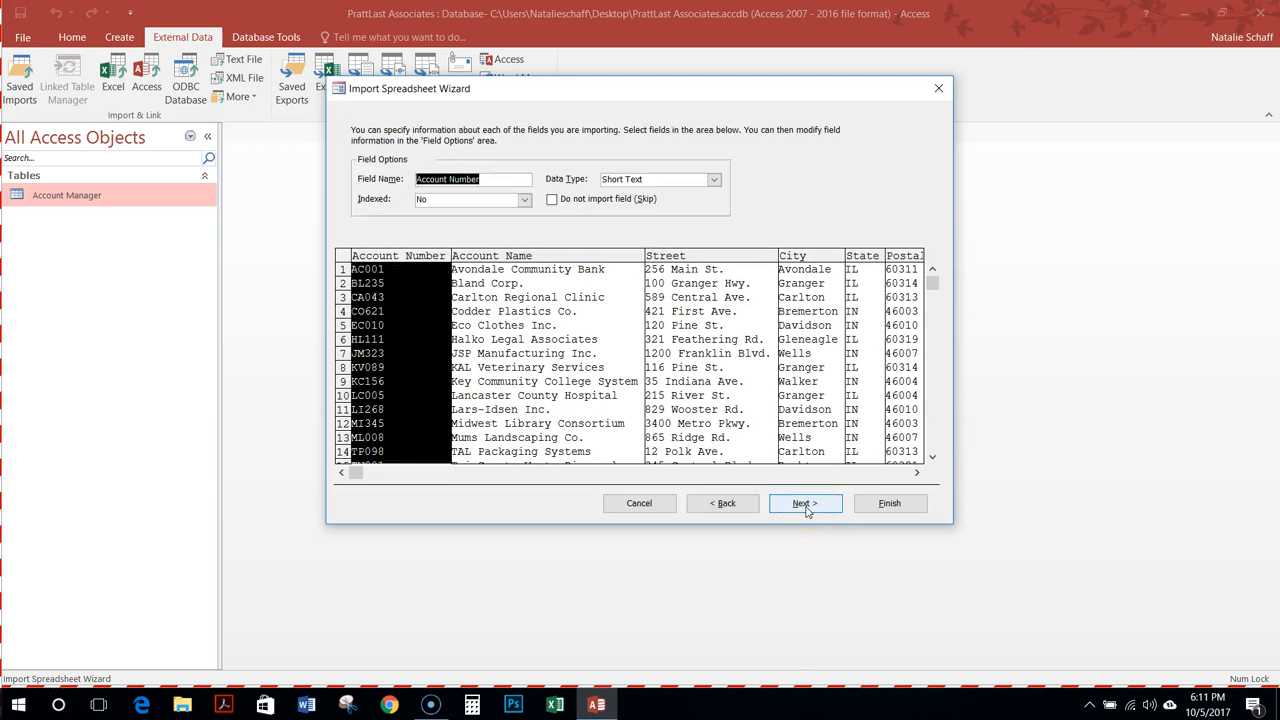
click(806, 505)
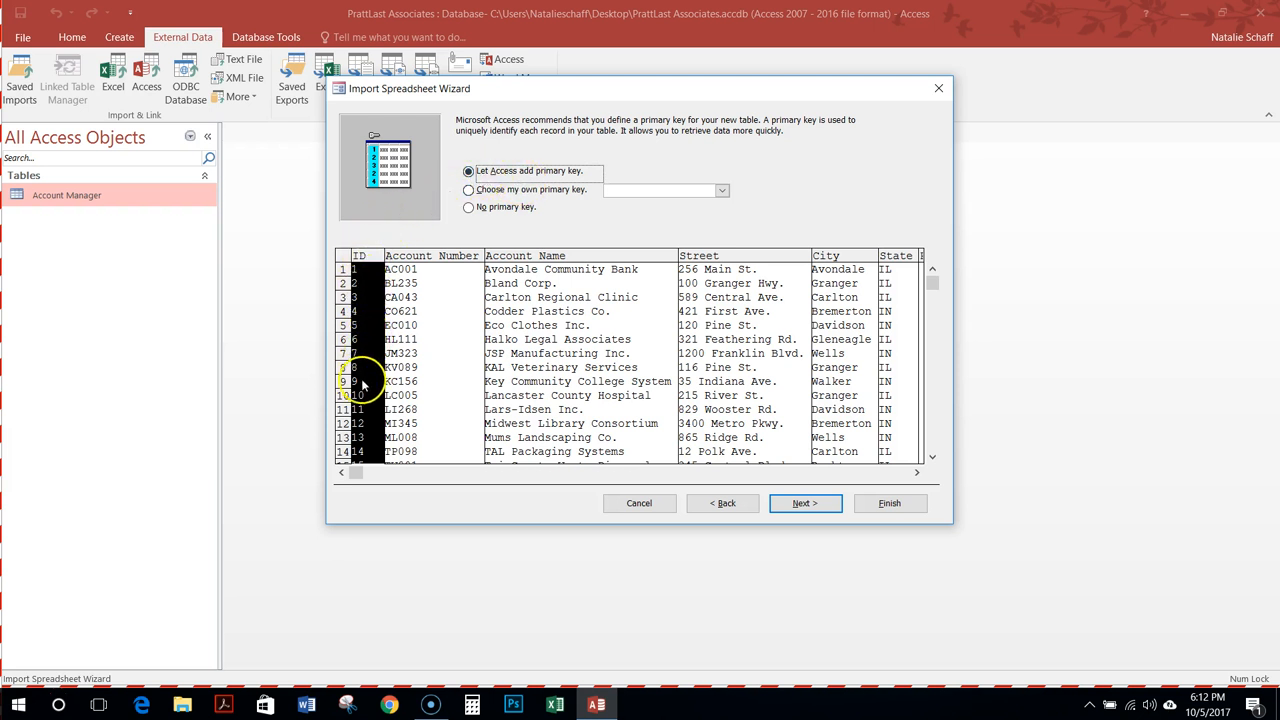
click(468, 191)
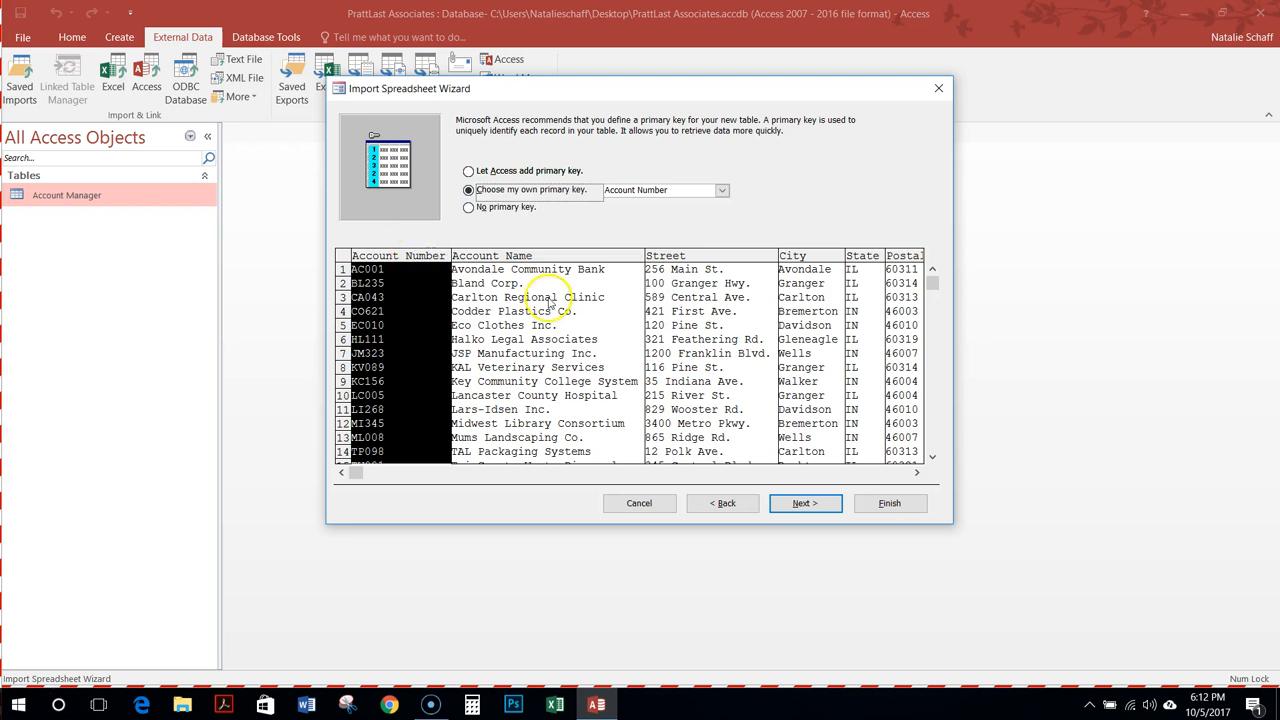
click(820, 506)
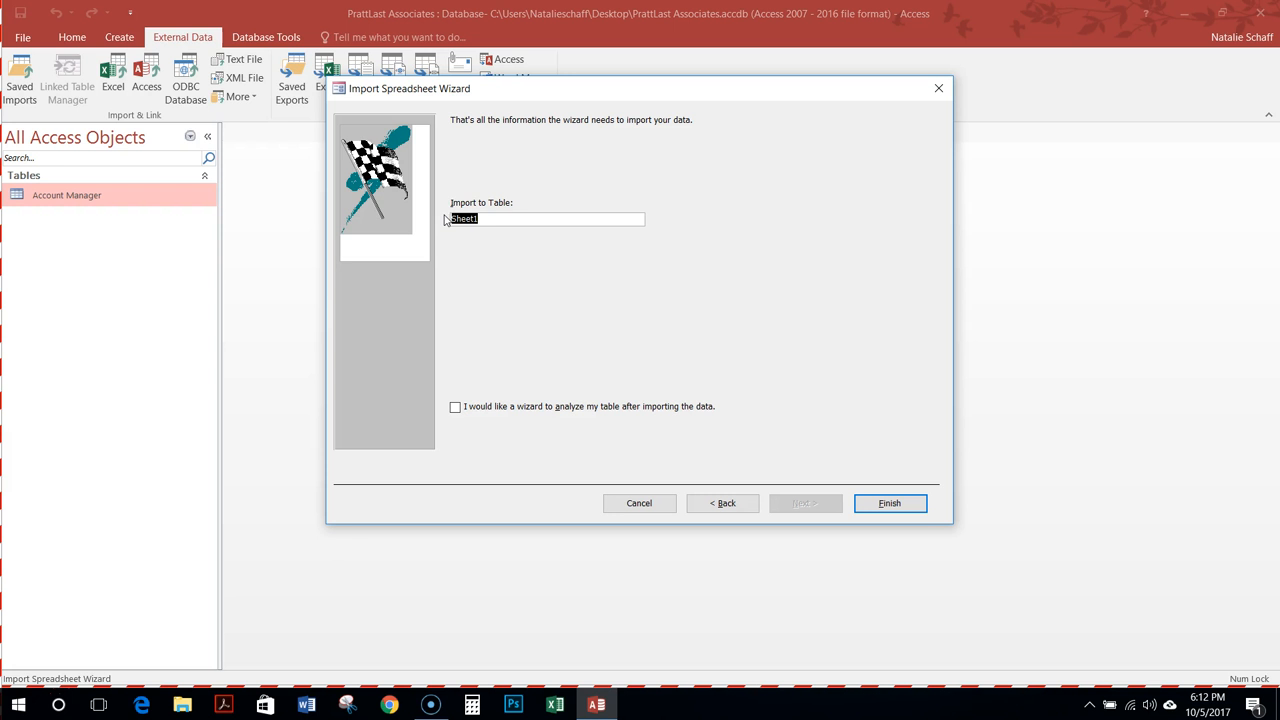
Name the destination table Account and finish the import without saving the import steps
text(Account)
click(888, 508)
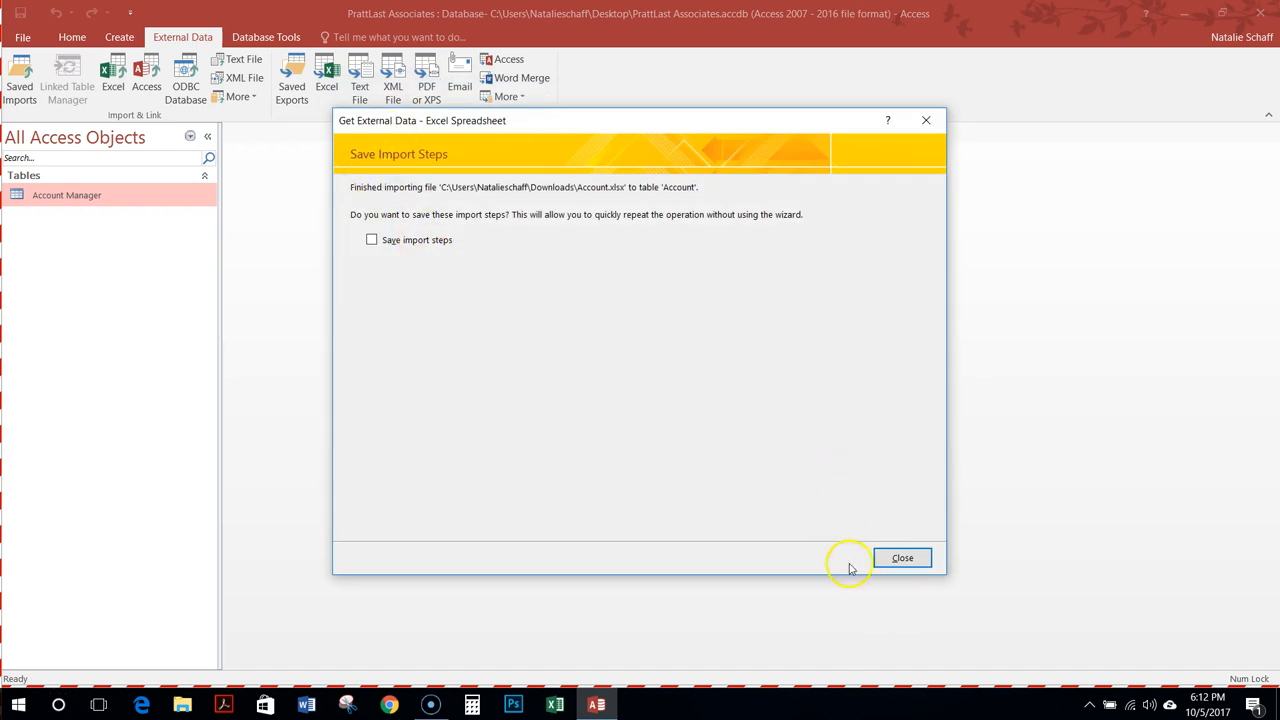
click(920, 562)
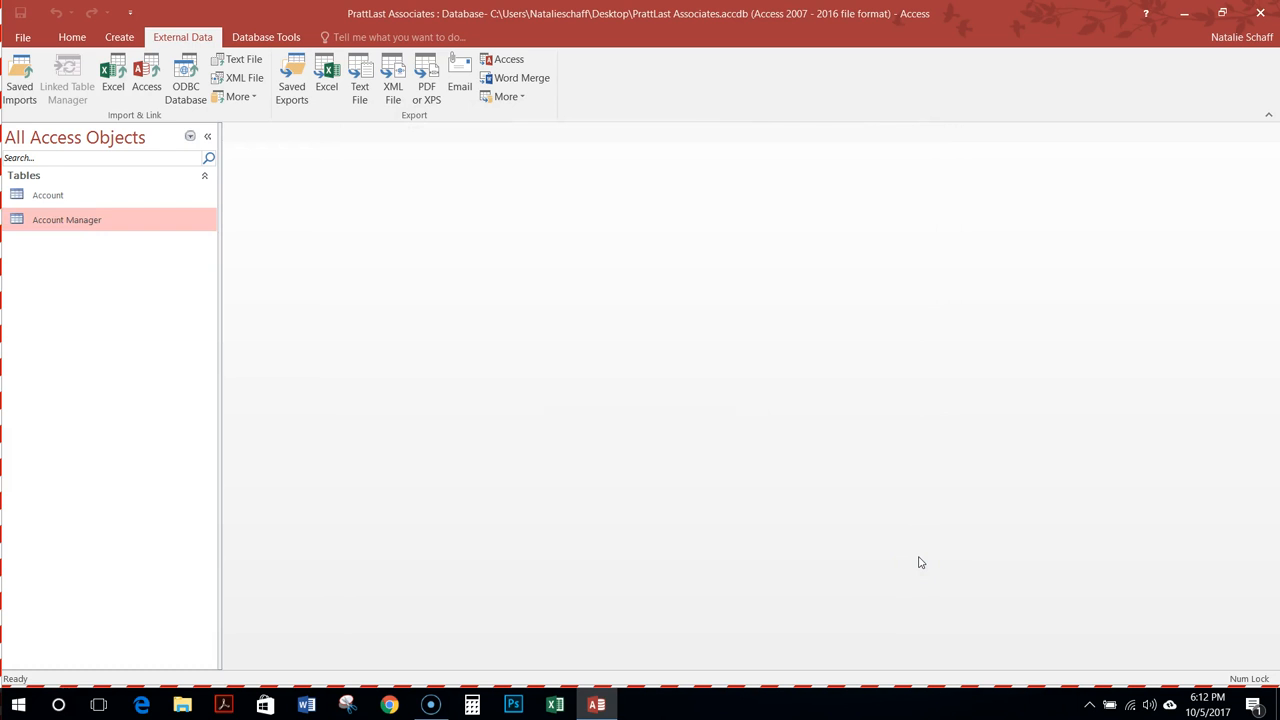
Open the Account table and fit the Account Number, Account Name, Street and City columns to their contents
double_click(37, 197)
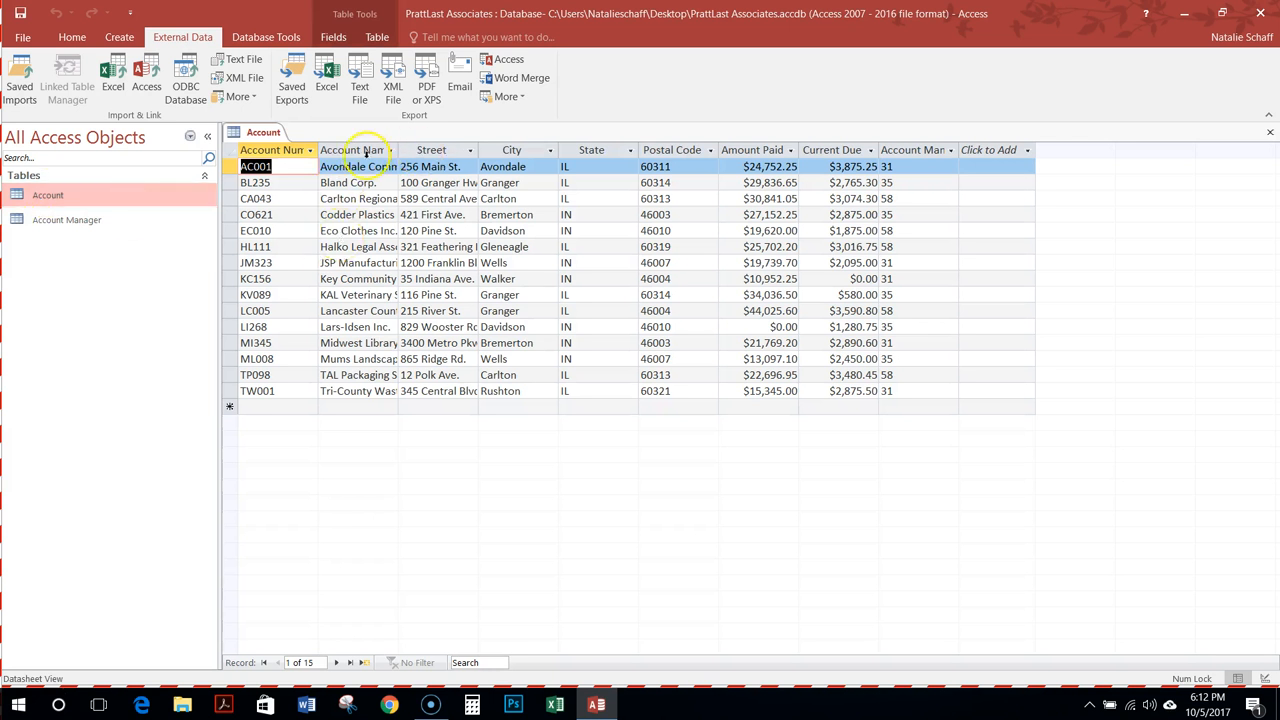
double_click(318, 150)
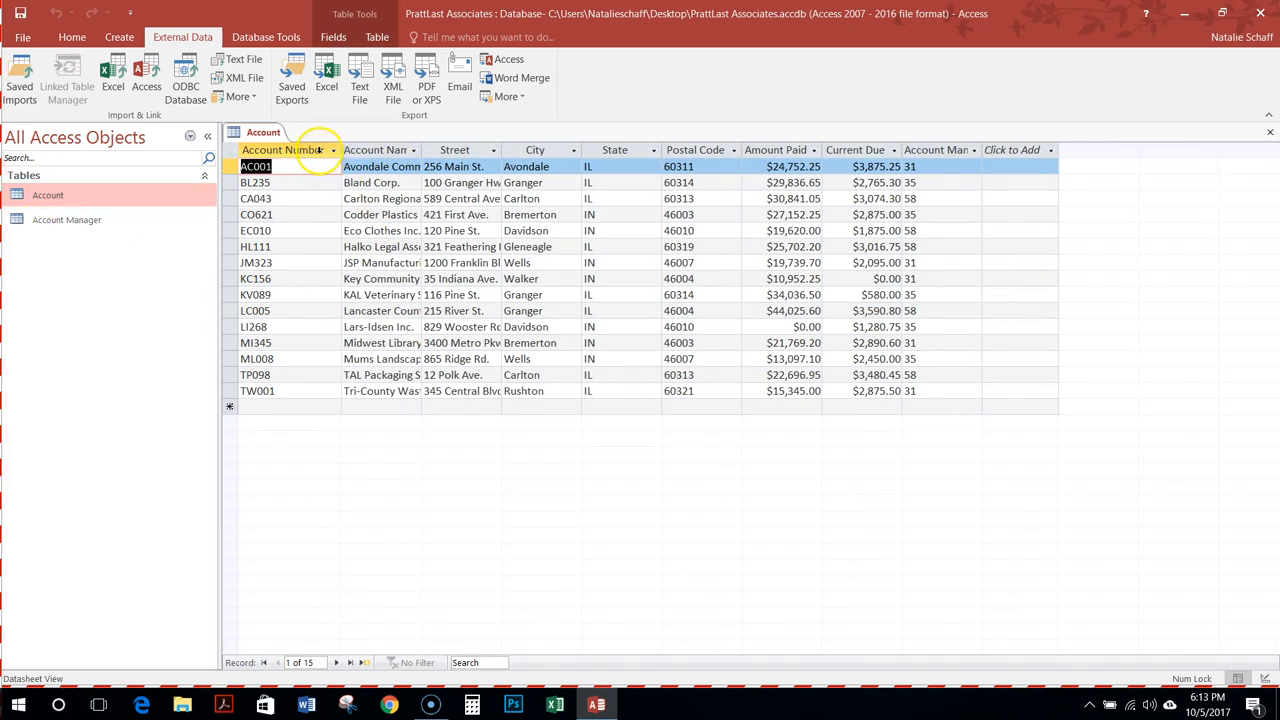
double_click(421, 152)
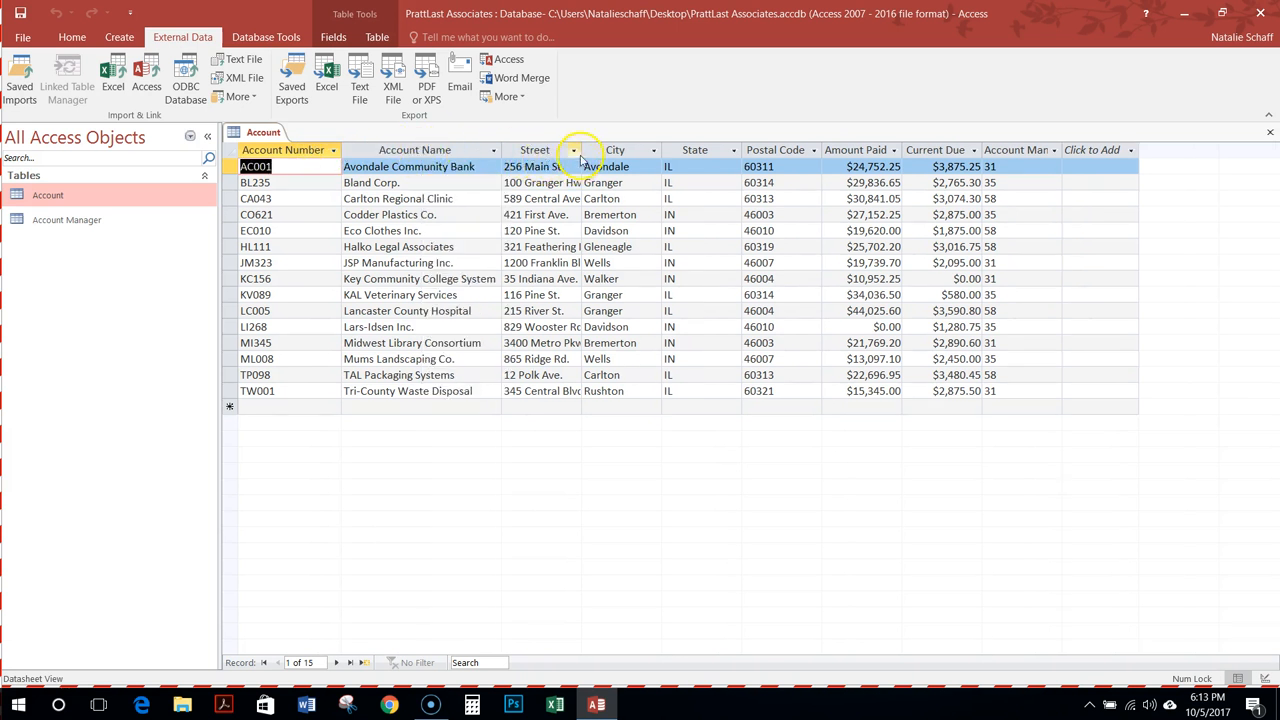
click(578, 152)
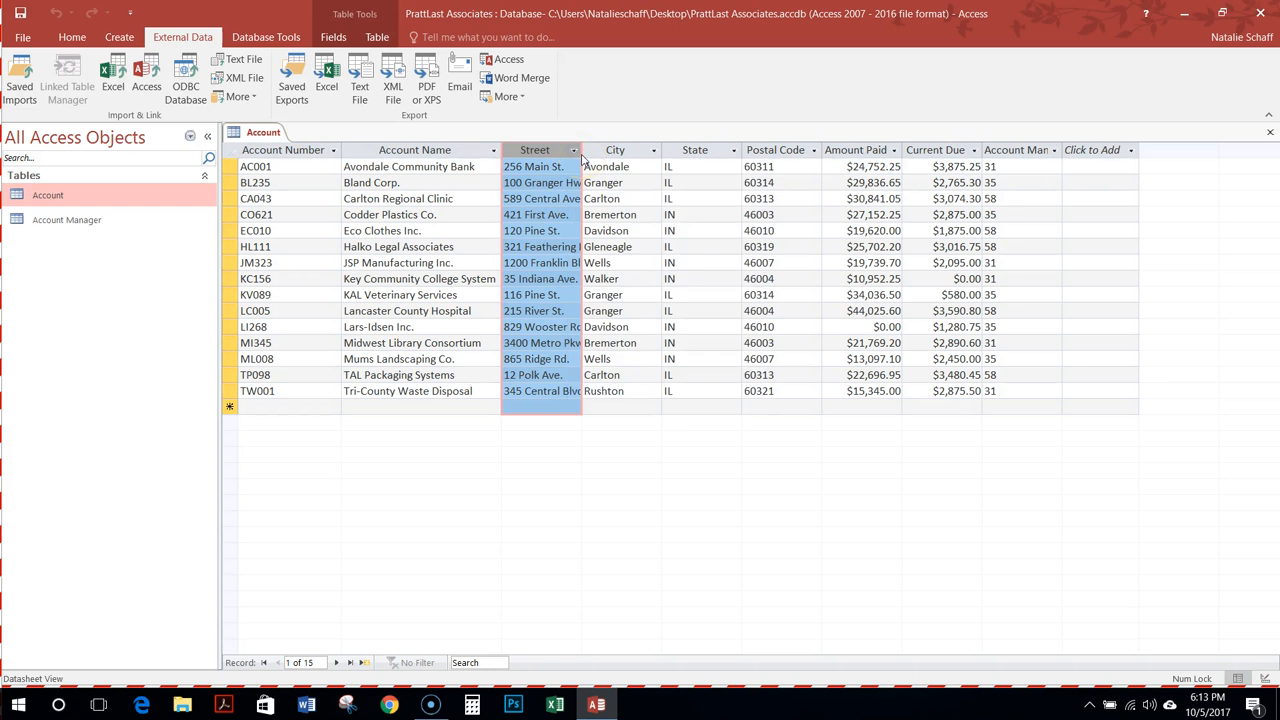
click(578, 152)
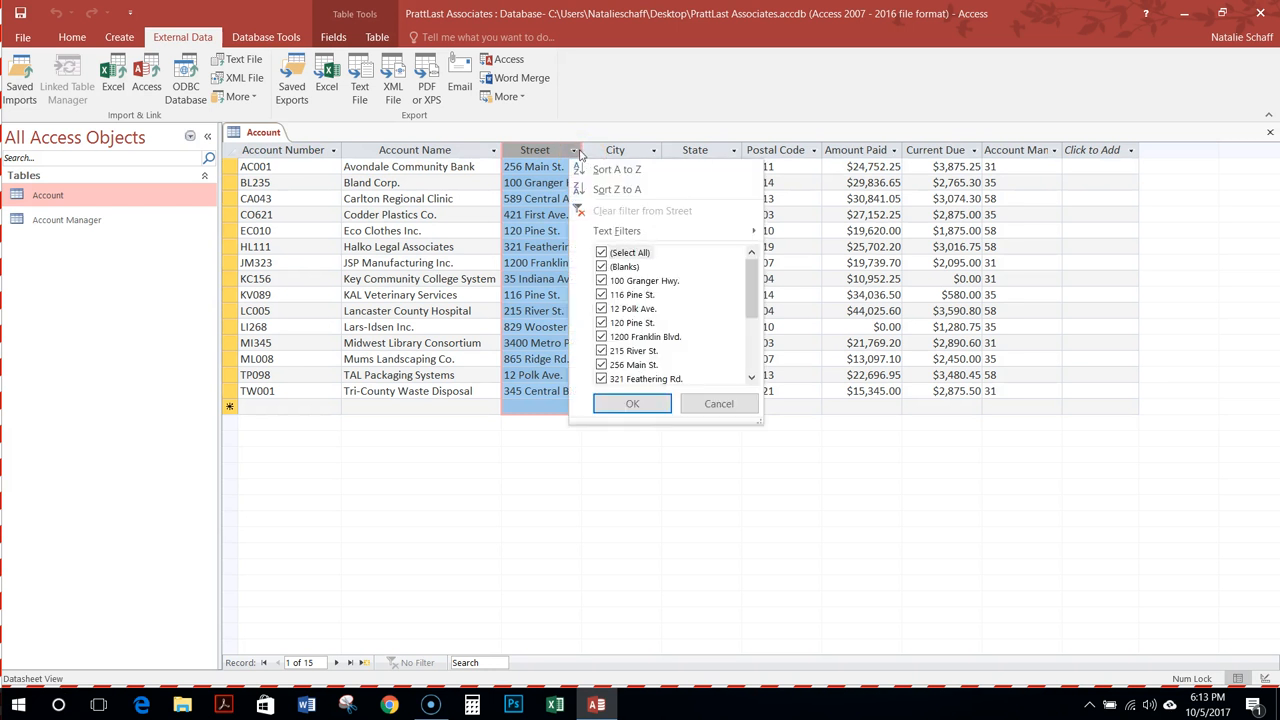
click(580, 151)
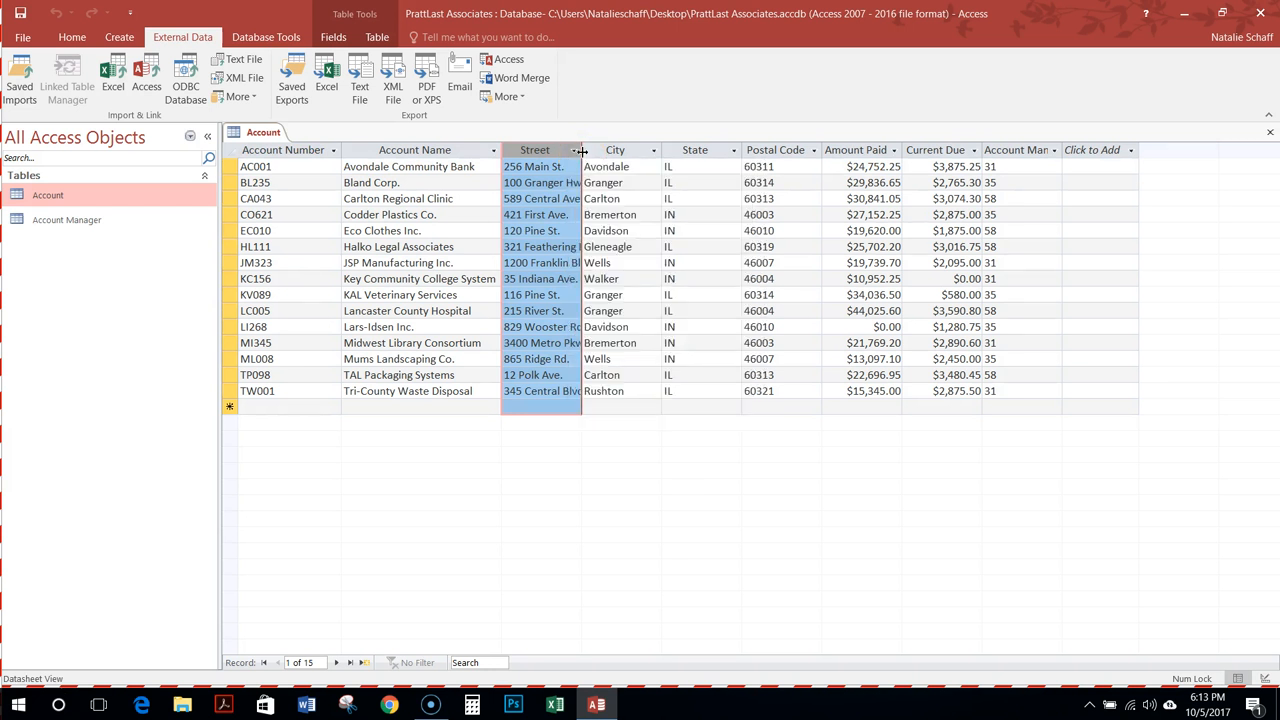
double_click(580, 151)
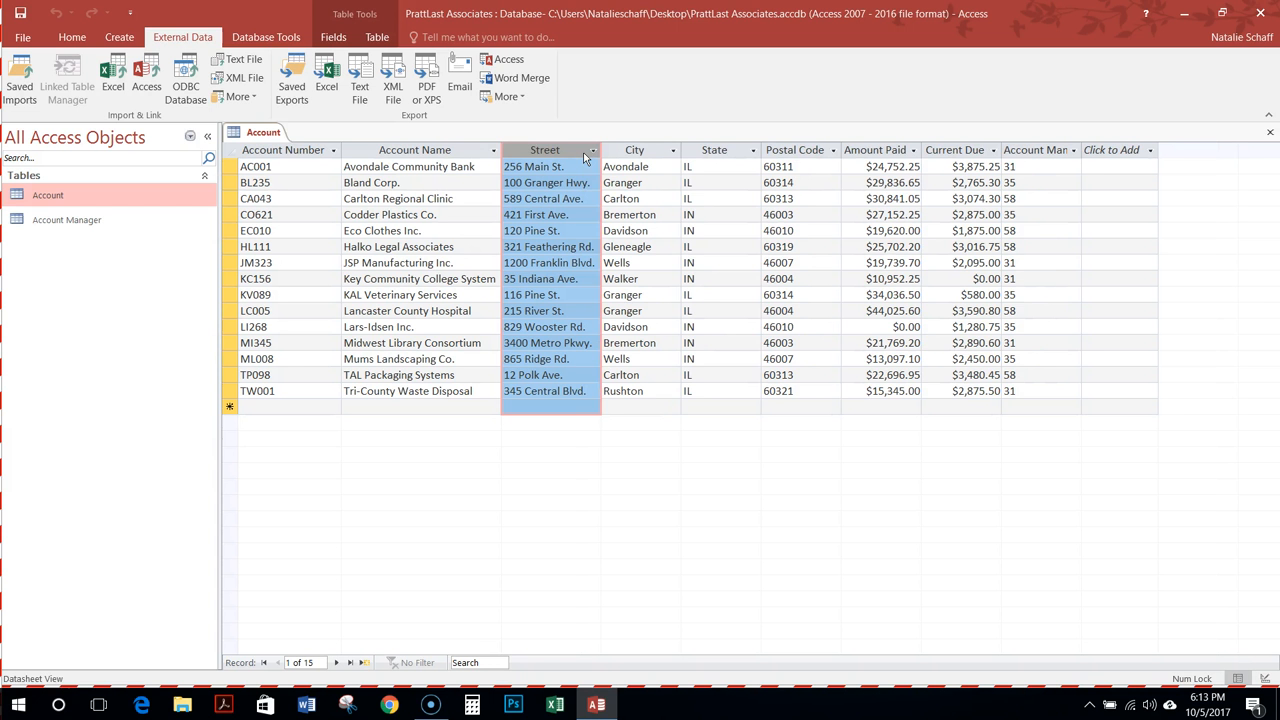
double_click(680, 150)
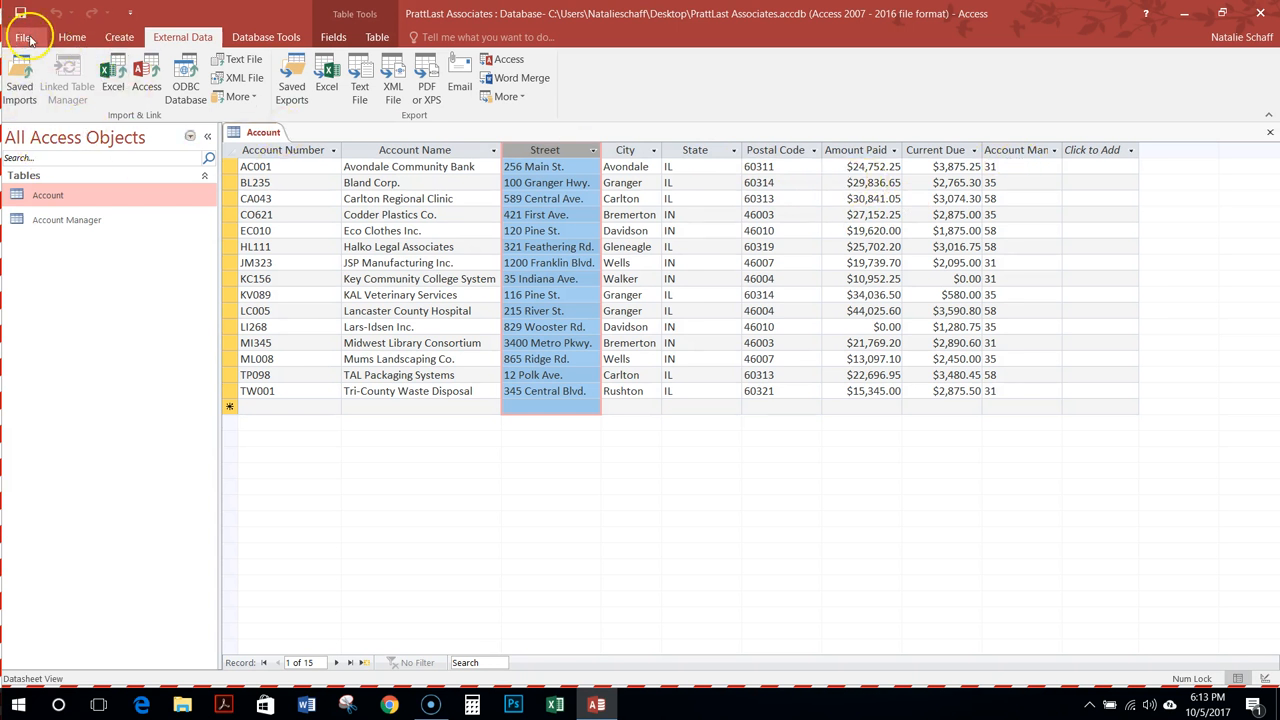
Switch the Account table to Design View and set the Account Number field size to 5
click(72, 38)
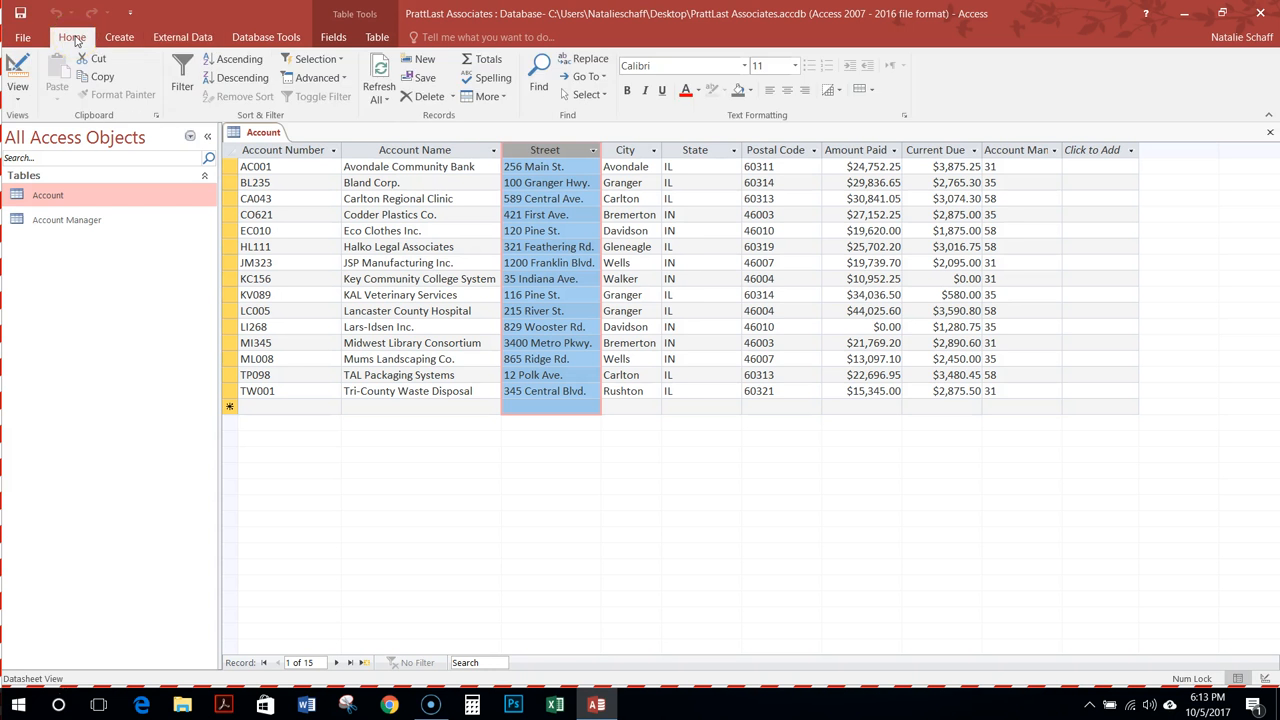
click(17, 94)
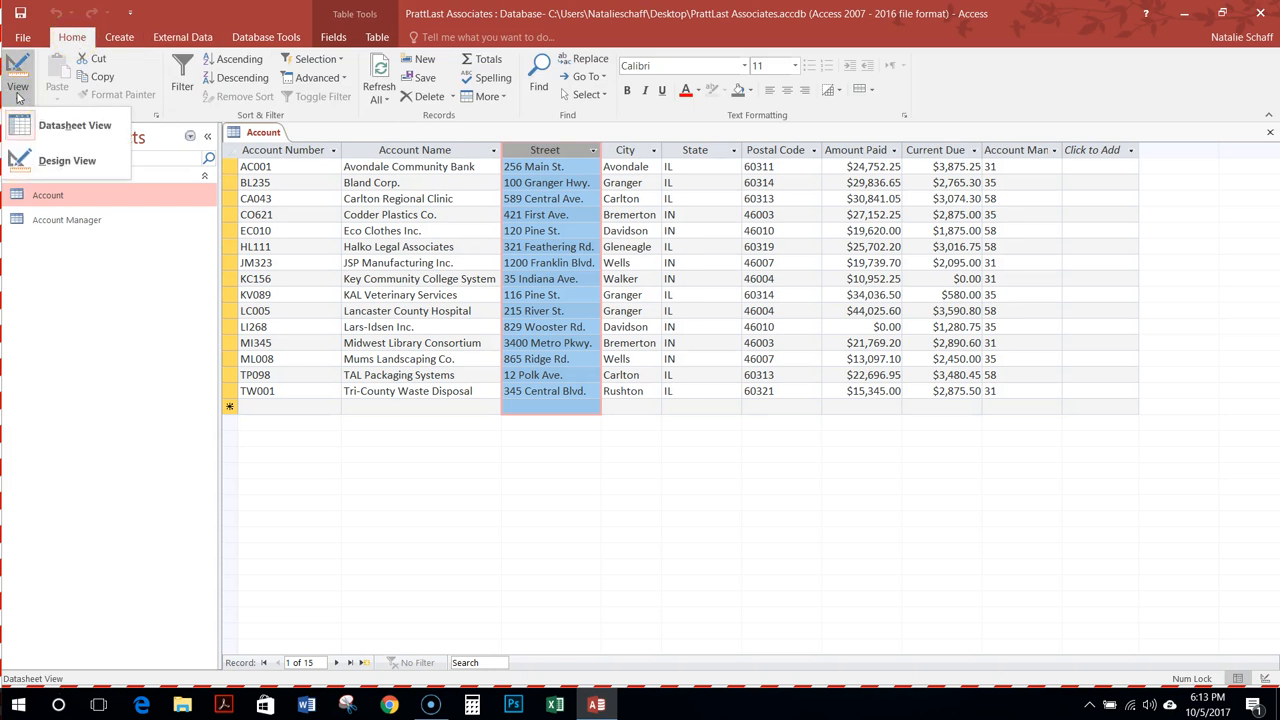
click(38, 166)
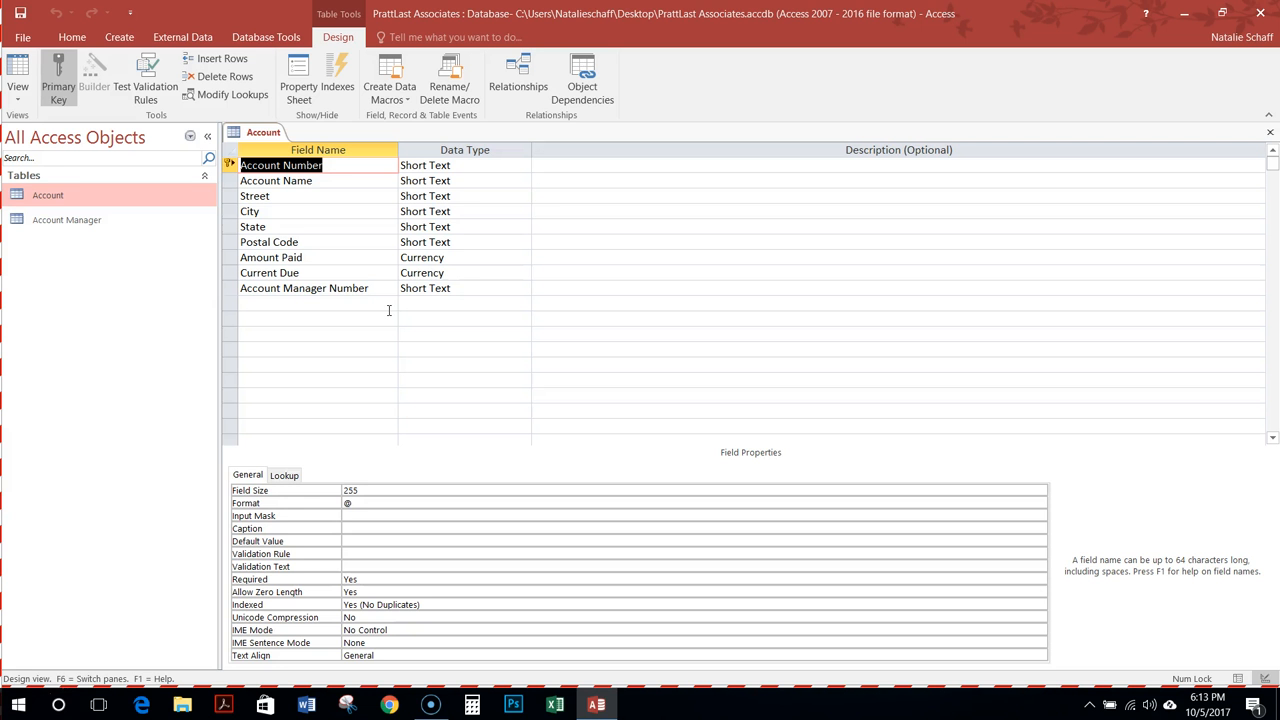
click(438, 167)
click(355, 489)
text(5)
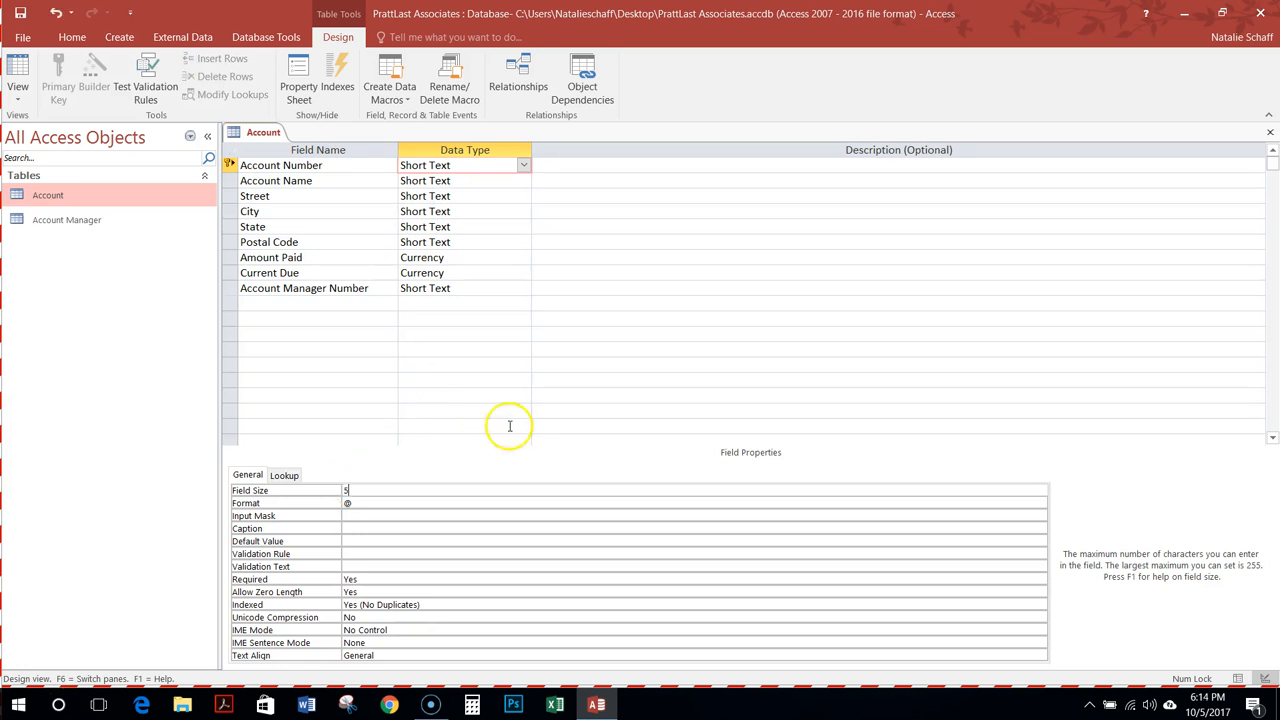
Give the Account Number field the description "Primary Key" and the caption "AC#"
click(563, 170)
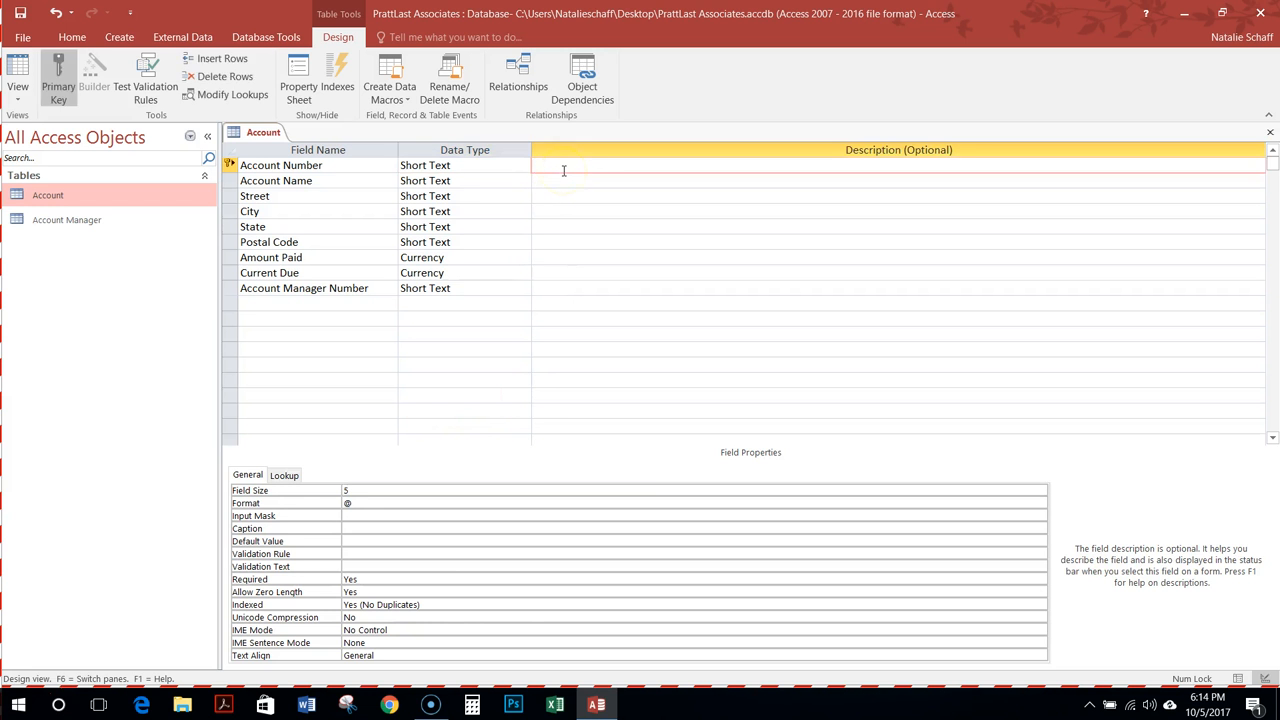
text(Primary Key)
click(377, 530)
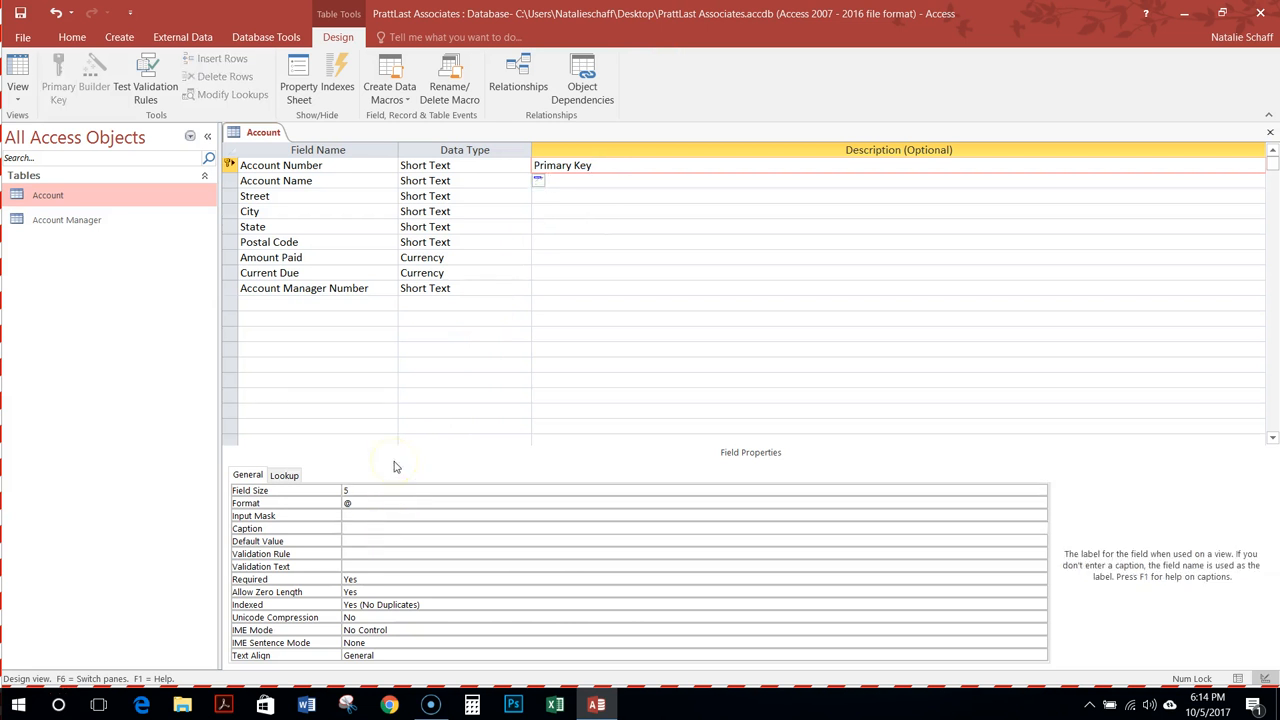
text(Ac#)
Set the field size of Account Name to 30 and of Street to 20
click(298, 181)
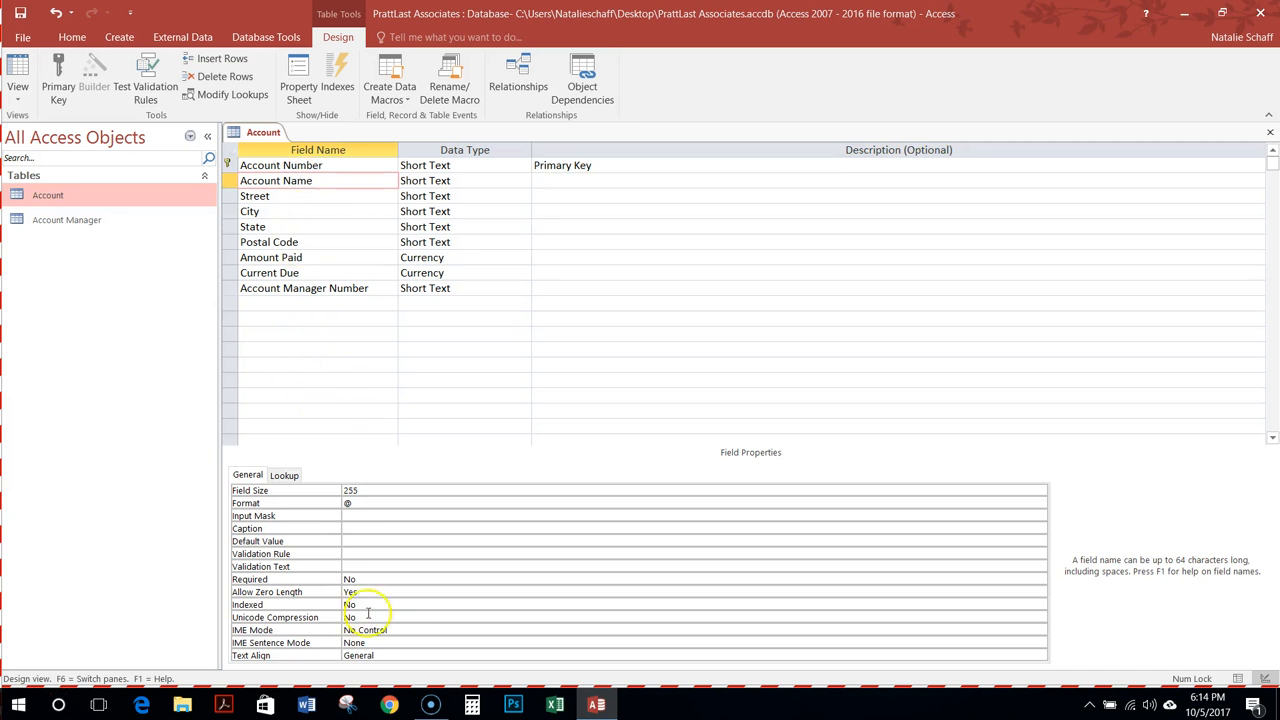
click(350, 489)
double_click(350, 489)
text(30)
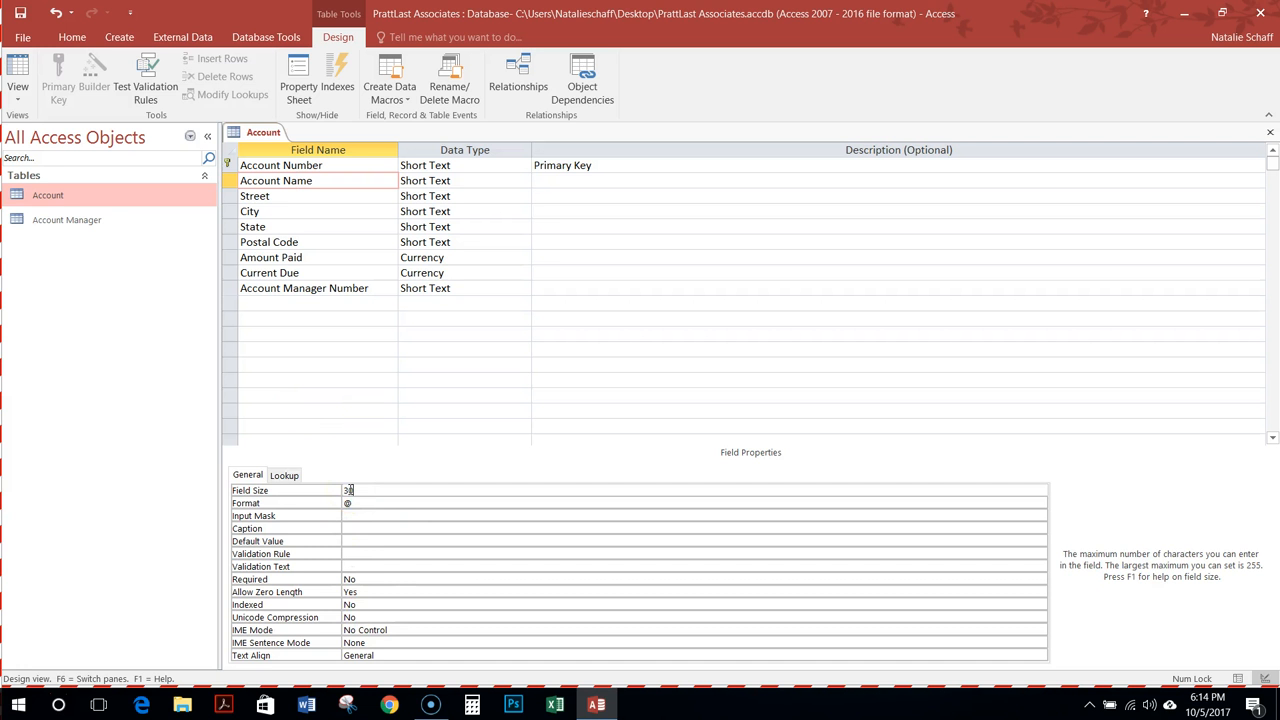
click(306, 196)
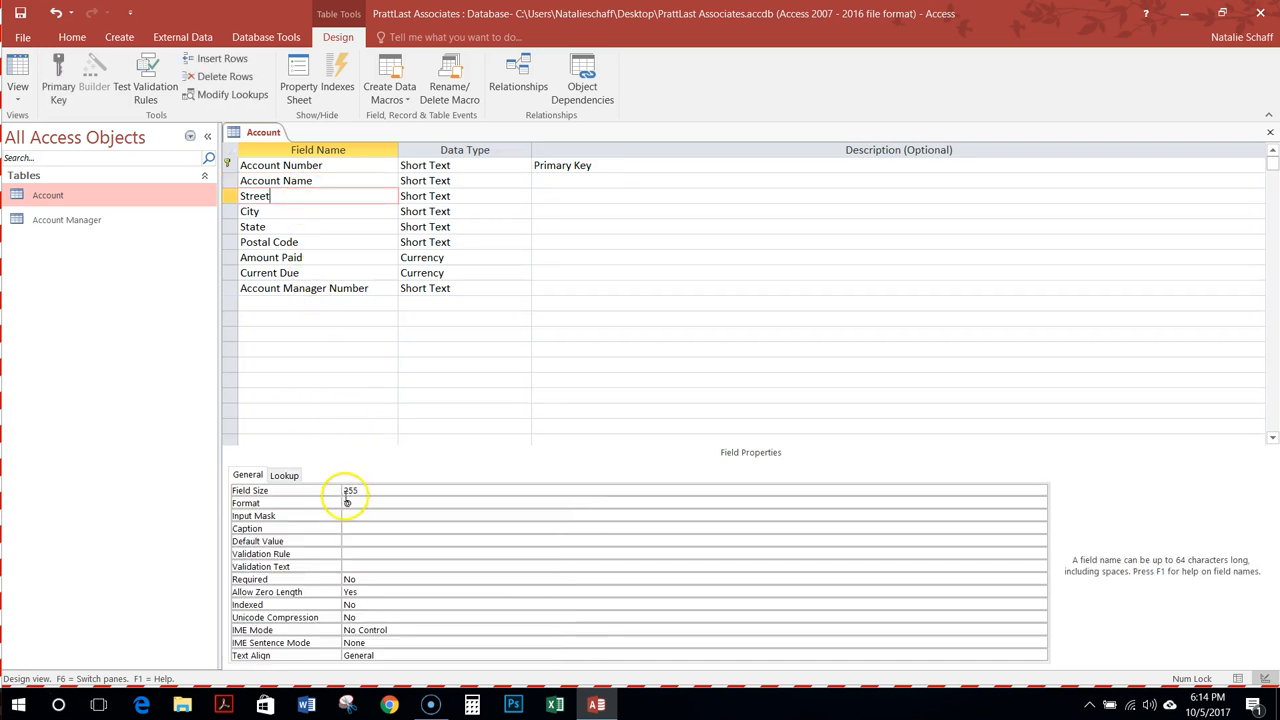
double_click(350, 490)
text(20)
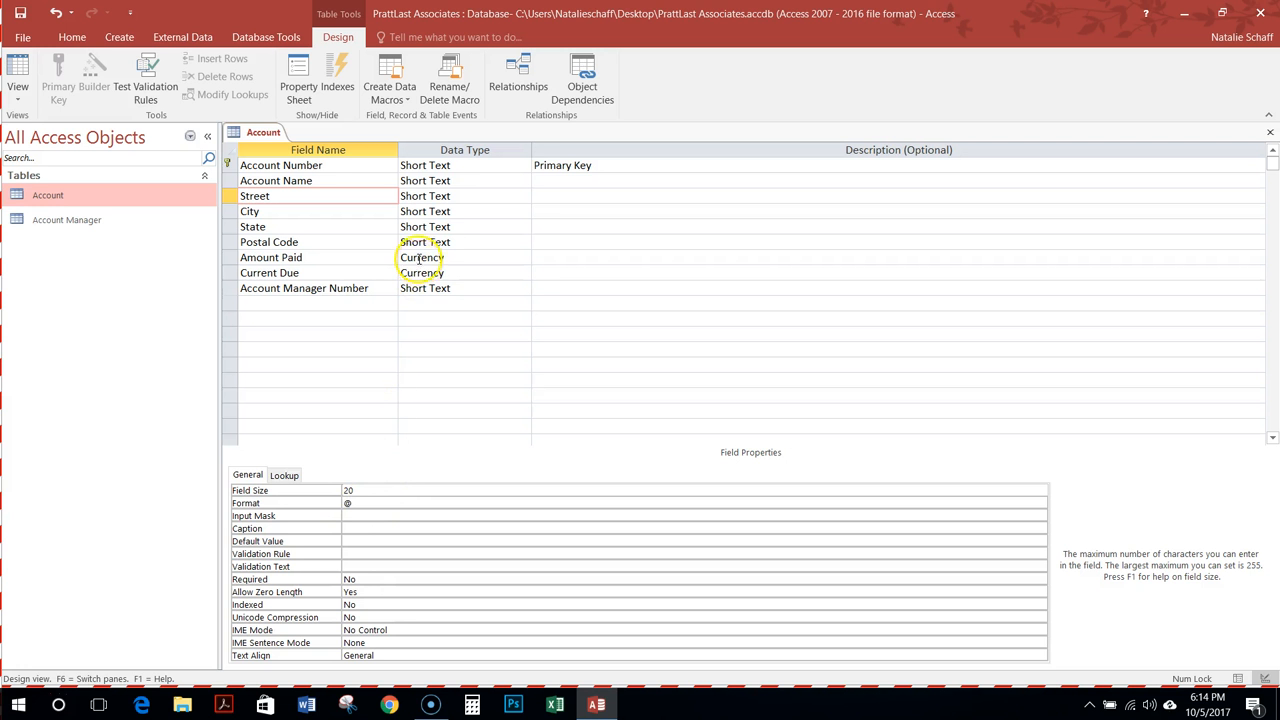
Set the field size of City to 20 and of State to 2
click(362, 213)
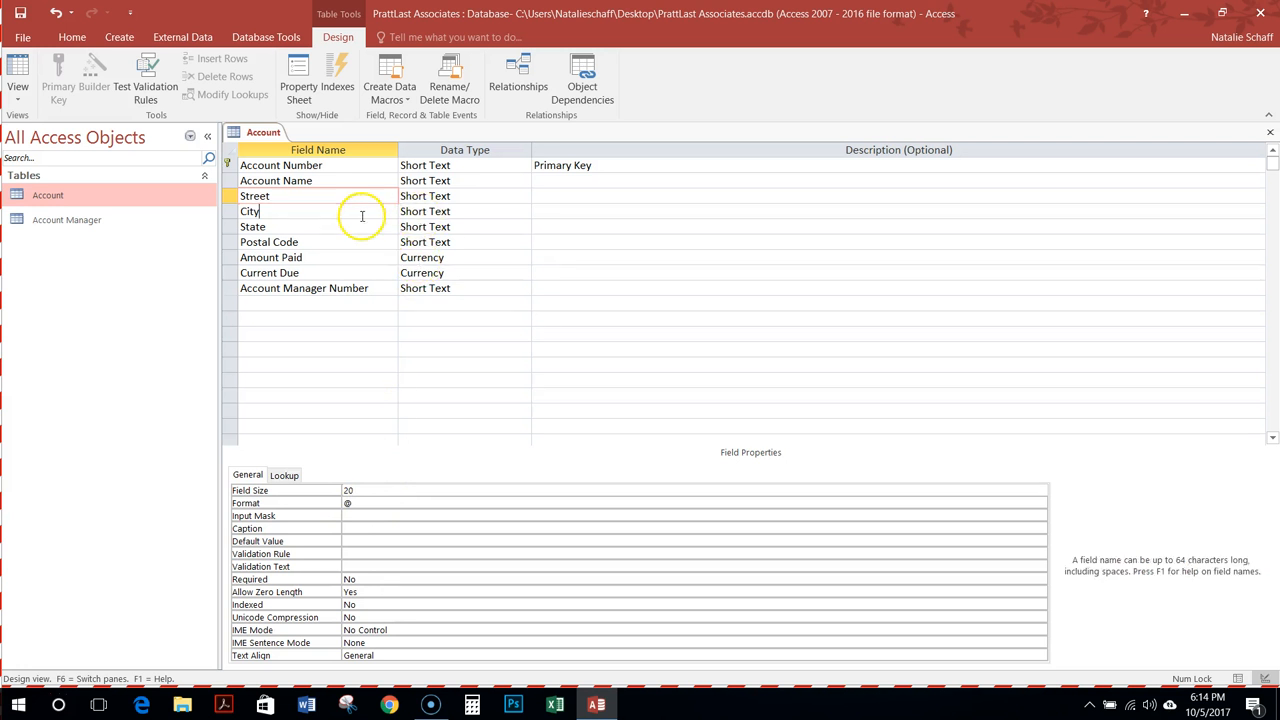
double_click(350, 490)
text(20)
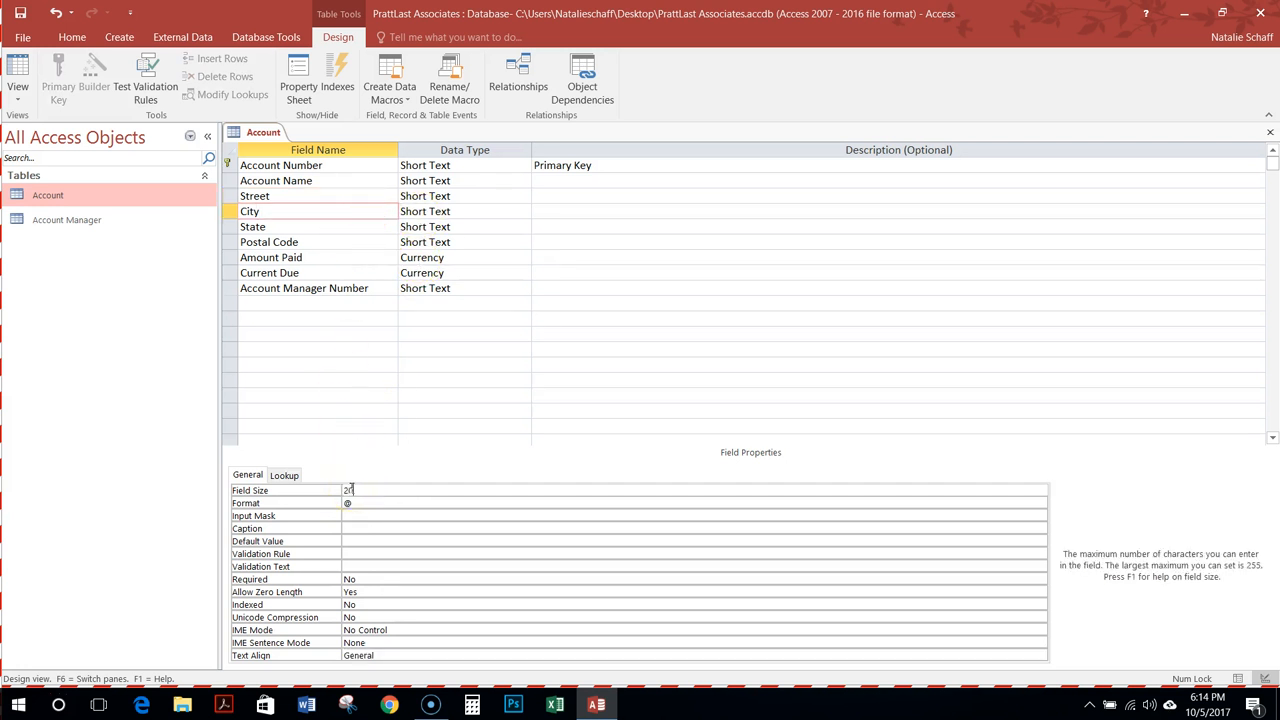
click(266, 227)
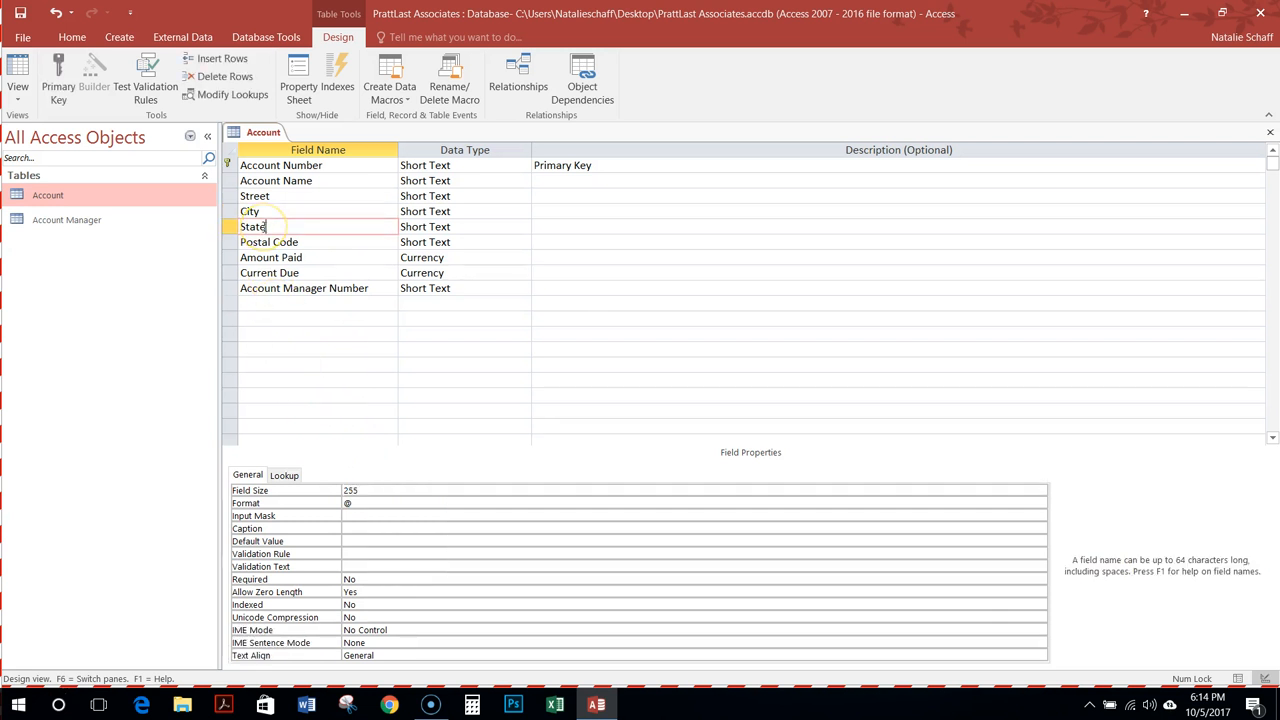
click(362, 488)
text(2)
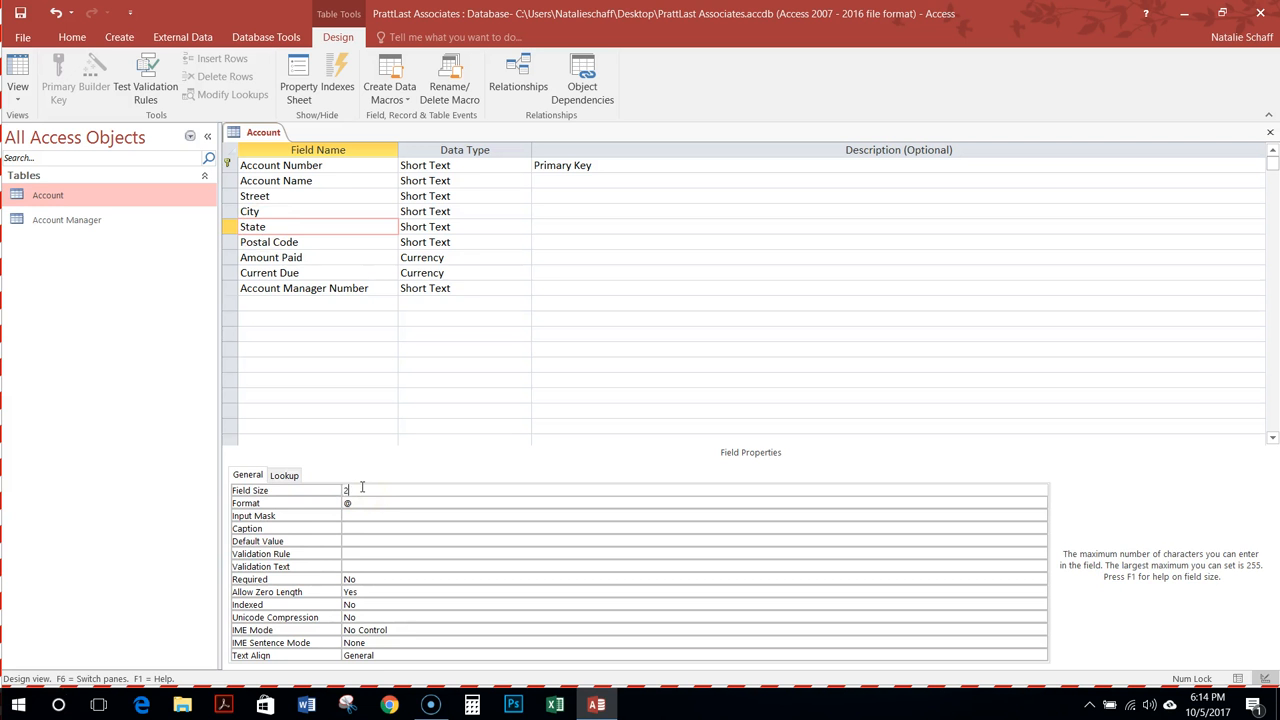
Set the Postal Code field size to 5
click(296, 243)
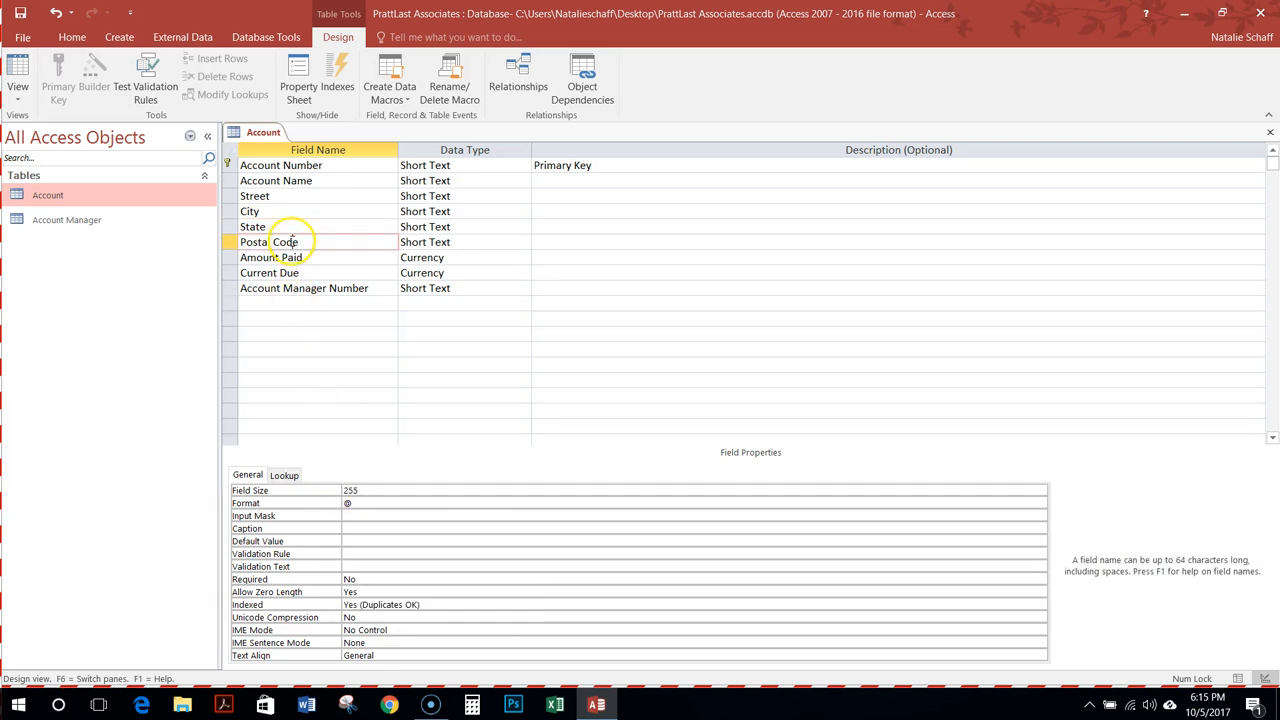
double_click(351, 490)
text(5)
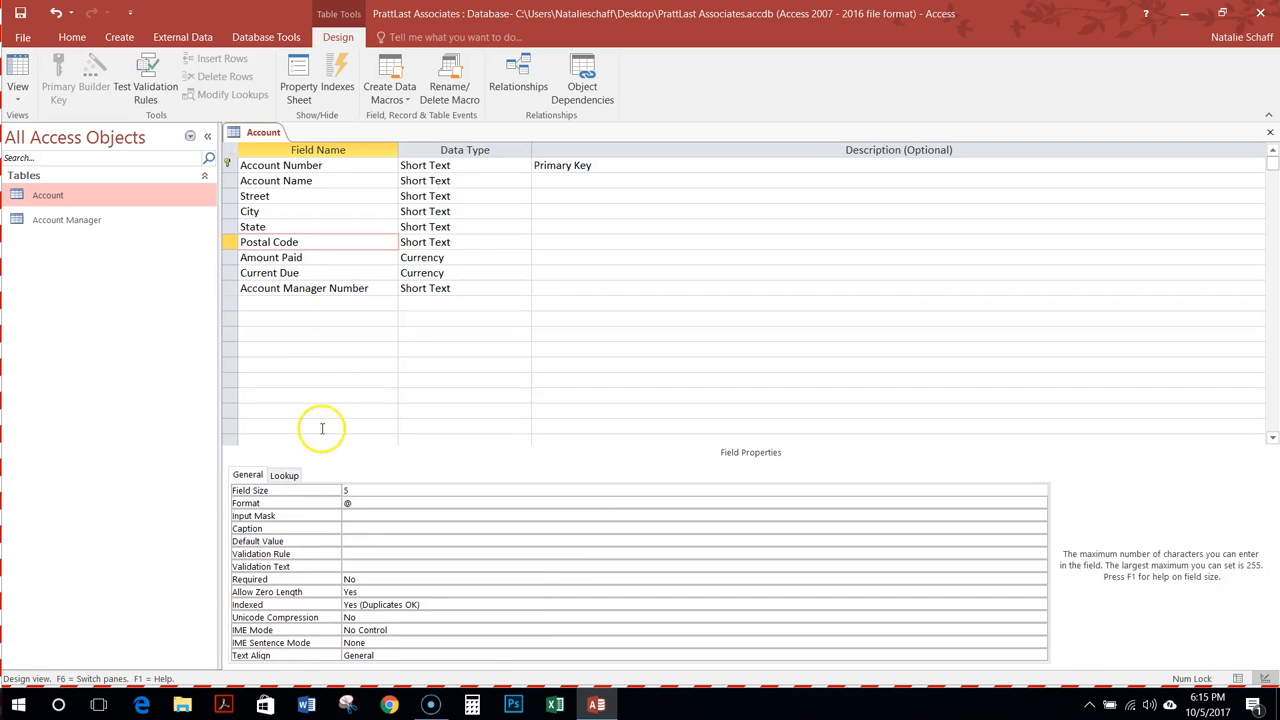
click(312, 260)
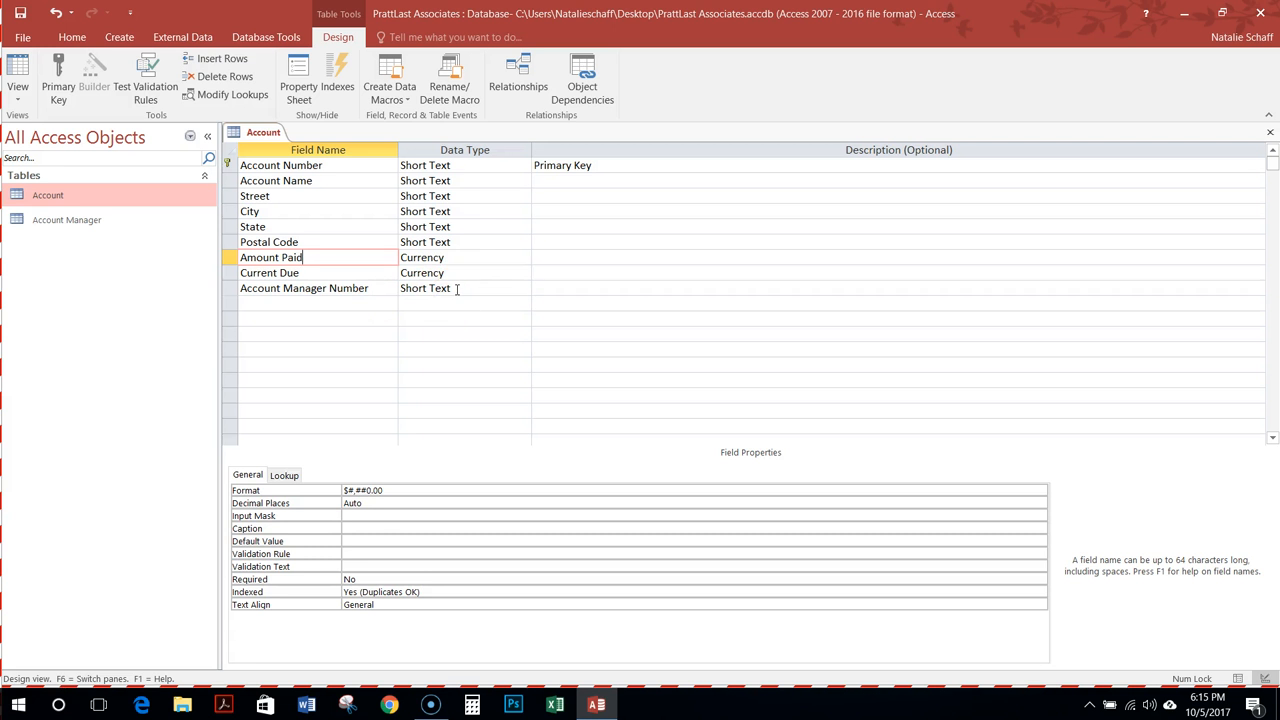
Set the Account Manager Number field size to 2 and its caption to "AM#"
click(456, 289)
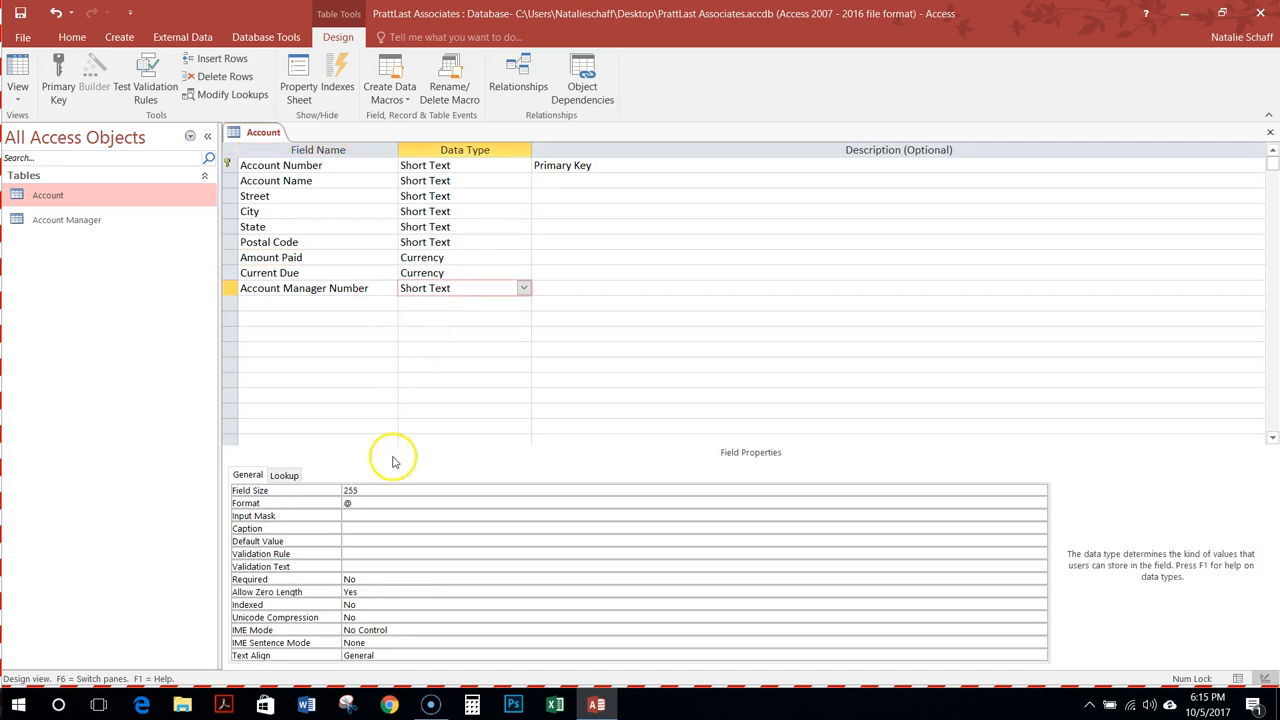
double_click(350, 490)
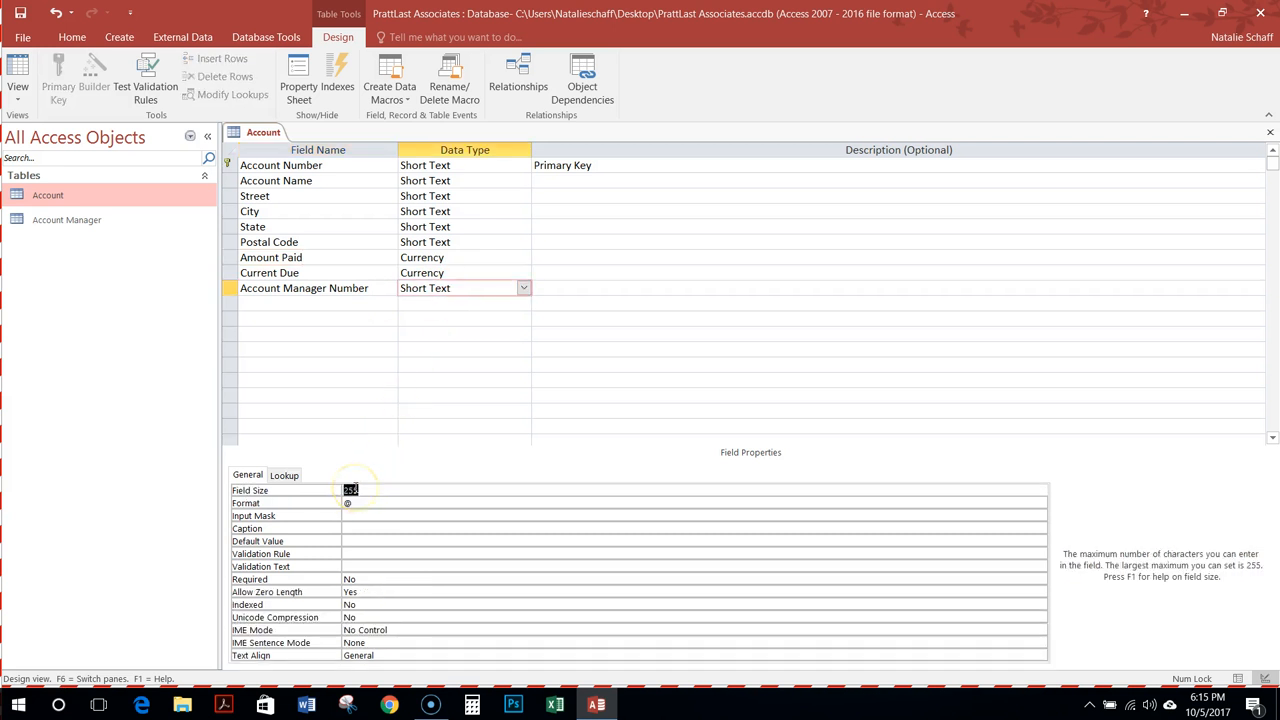
text(2)
click(362, 529)
text(AM#)
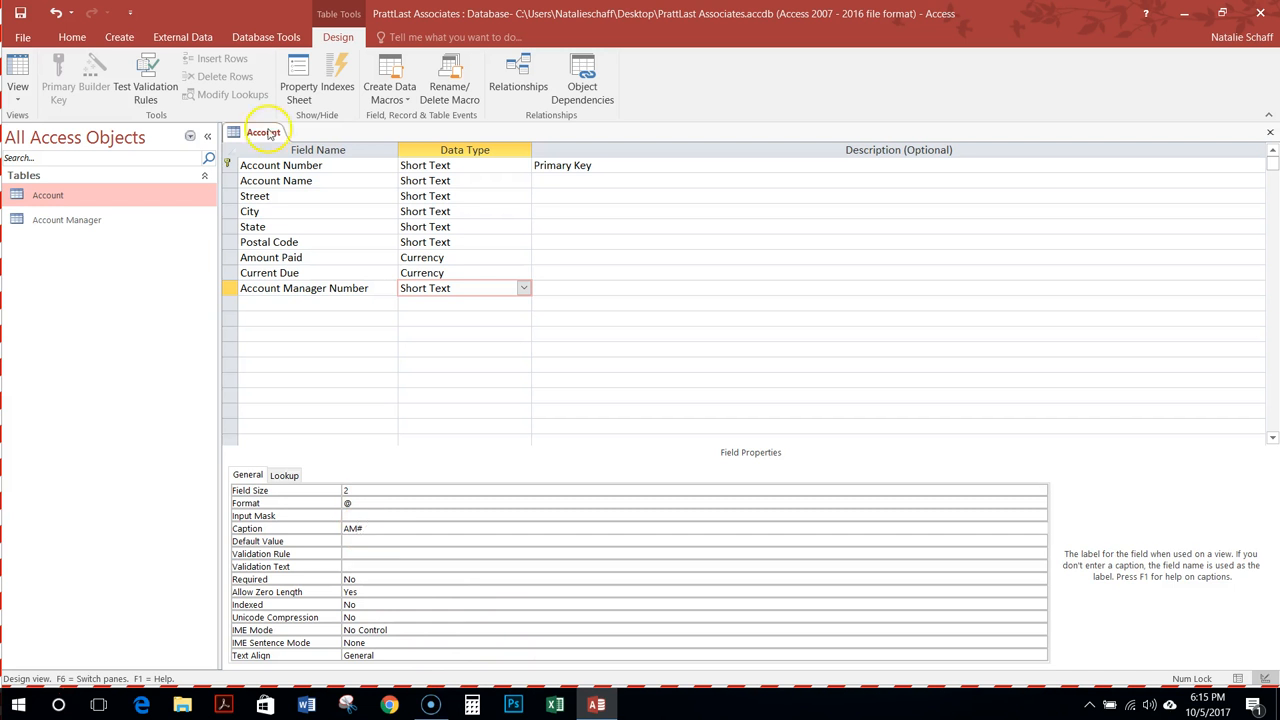
Return the Account table to Datasheet View, saving the design and accepting the shorter field sizes, and close the table
click(16, 78)
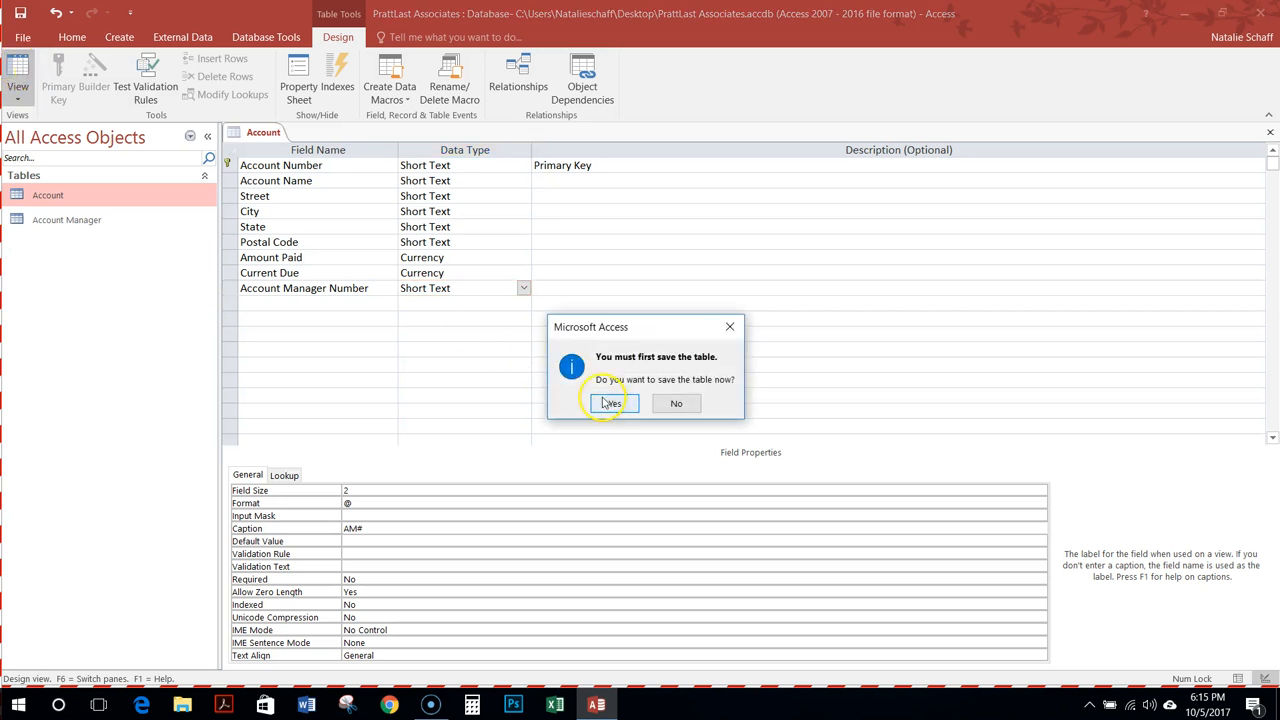
click(612, 405)
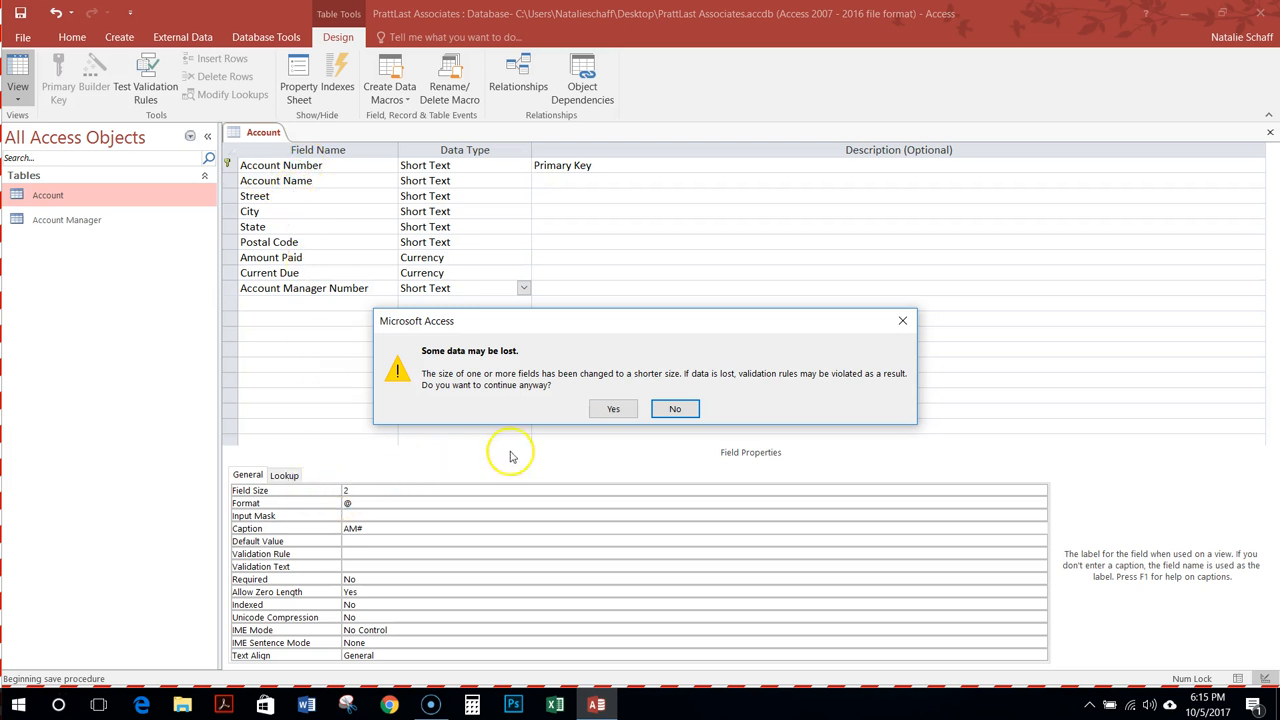
click(628, 411)
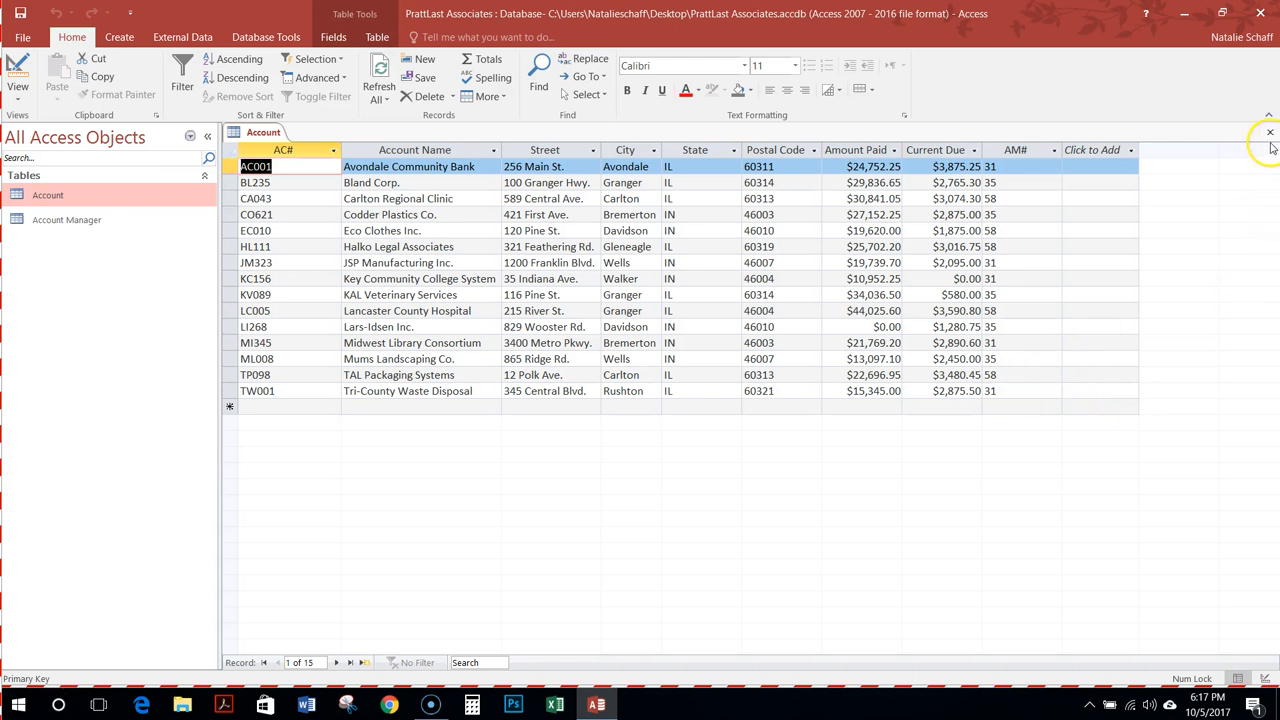
click(1271, 135)
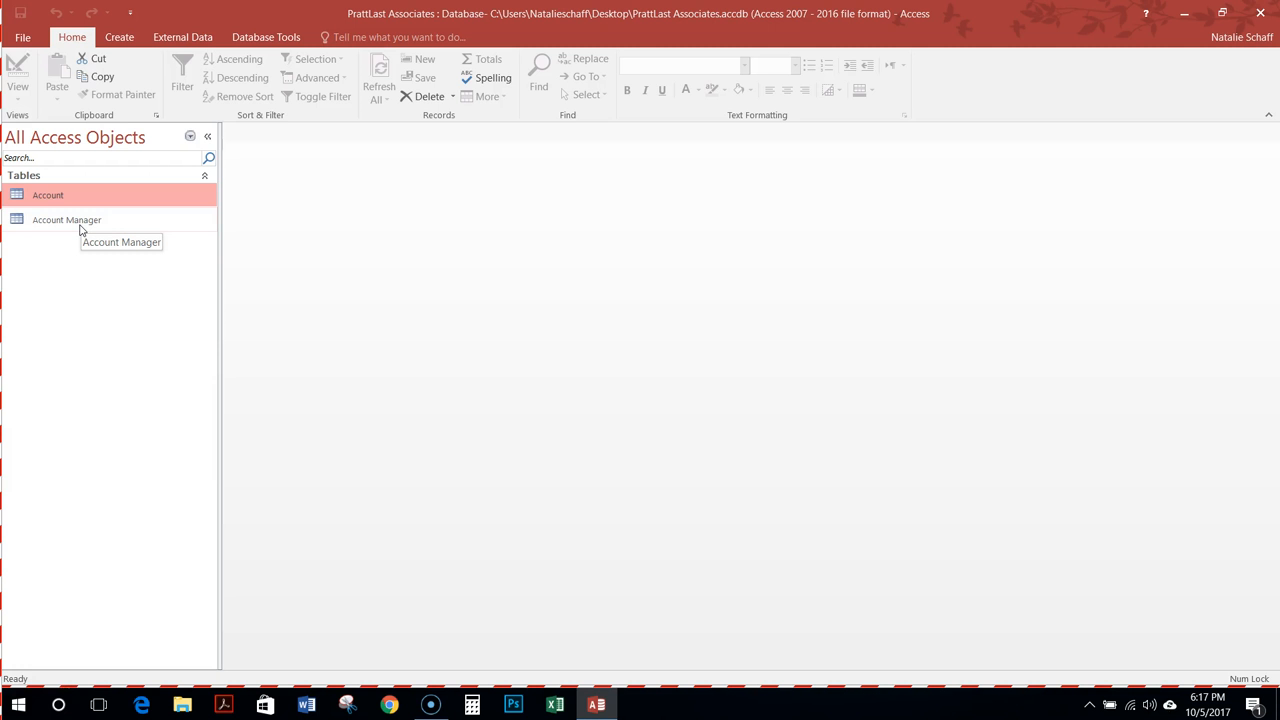
Start a new query from the Account table with the Simple Query Wizard
click(81, 228)
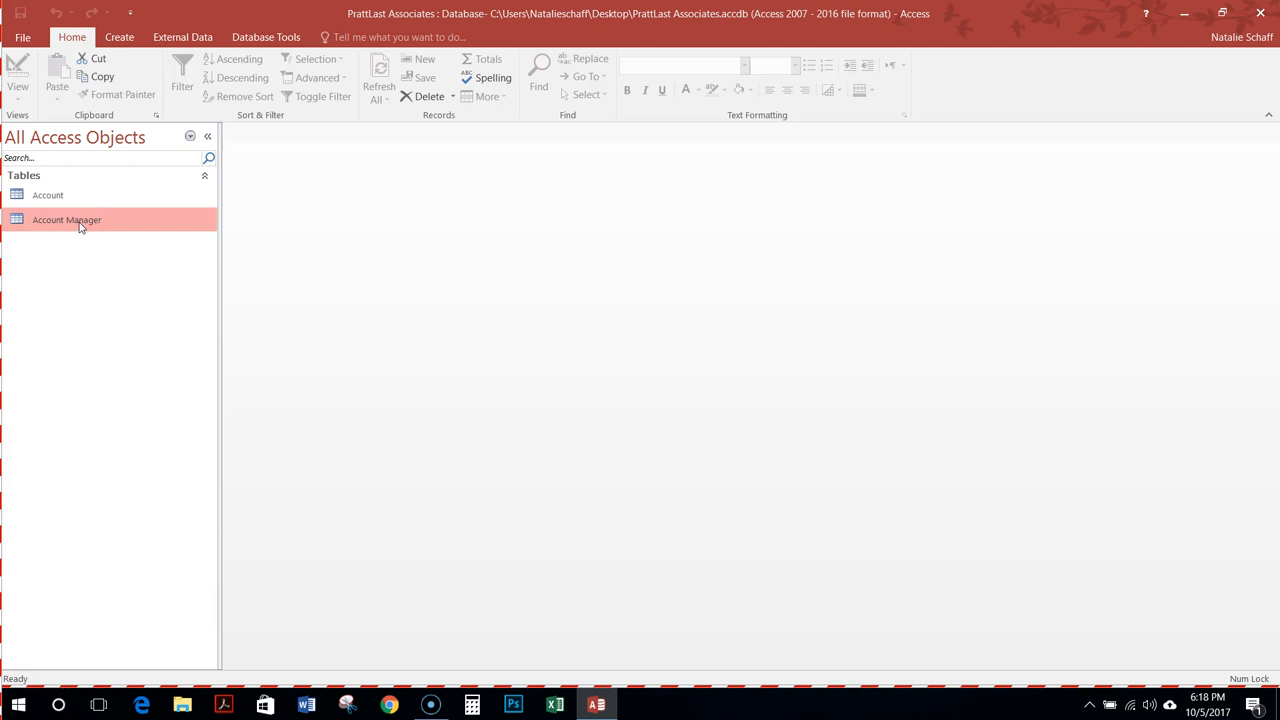
click(61, 205)
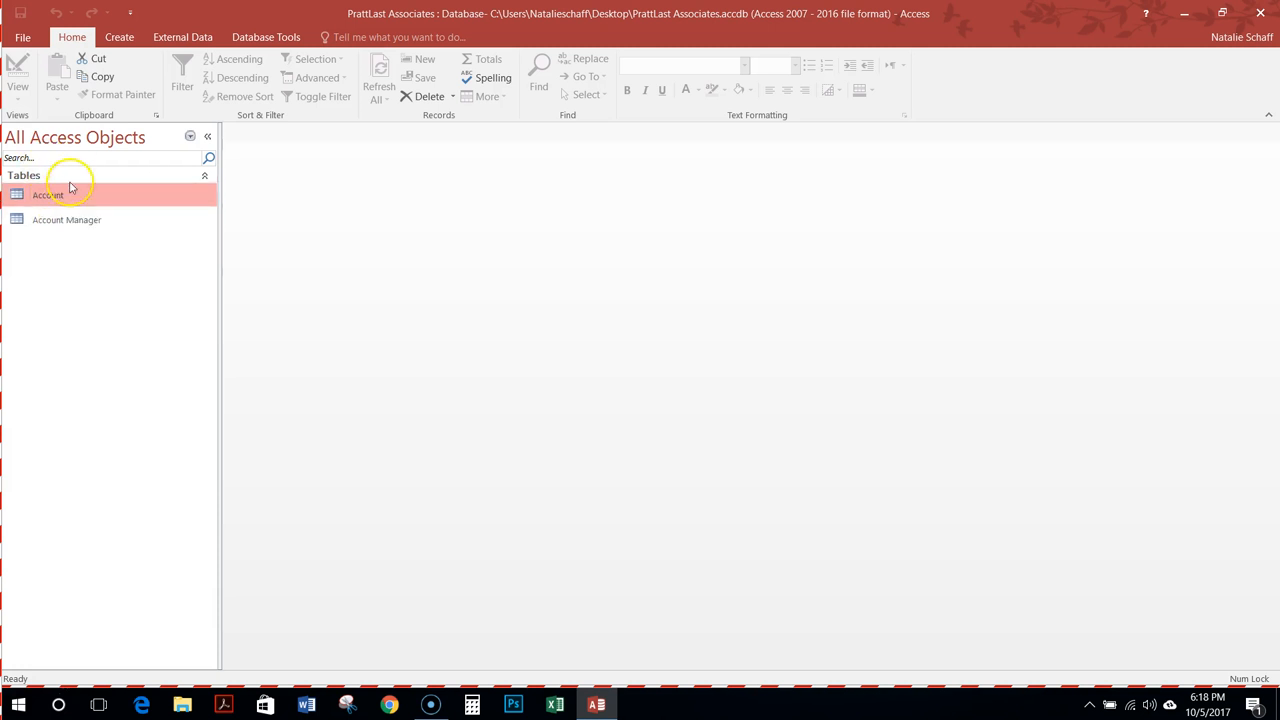
click(125, 39)
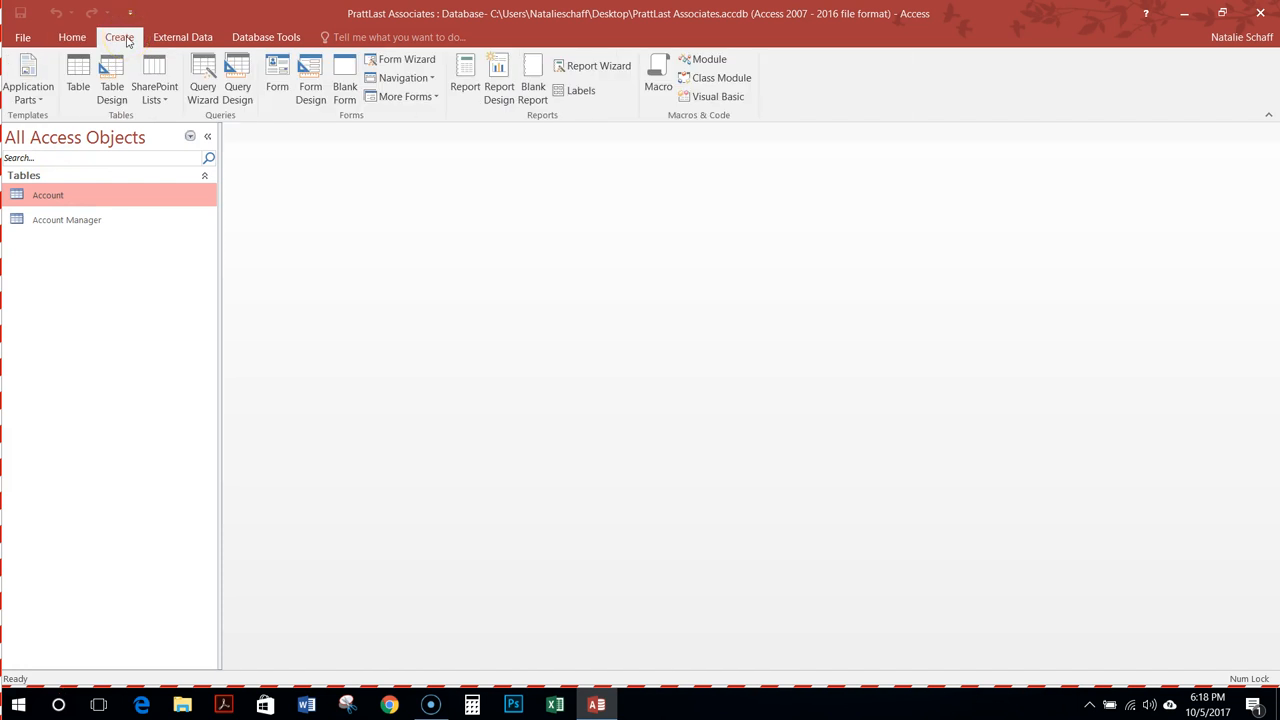
click(202, 65)
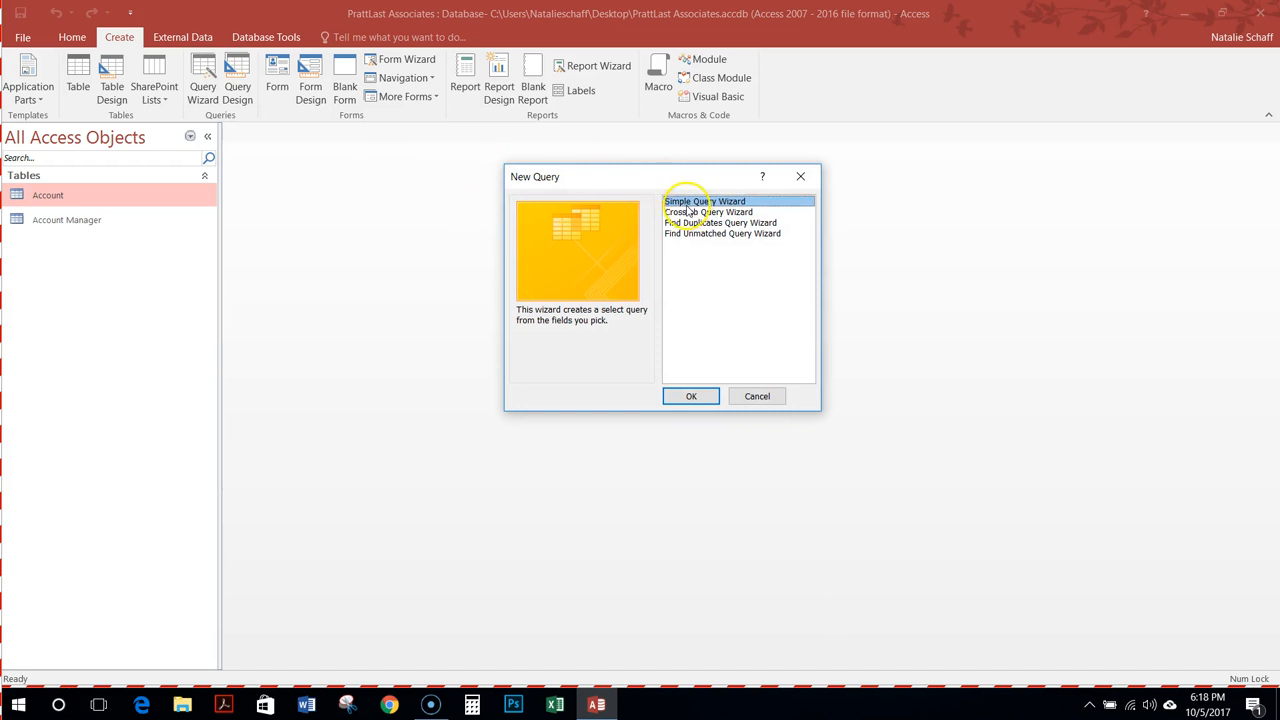
click(693, 397)
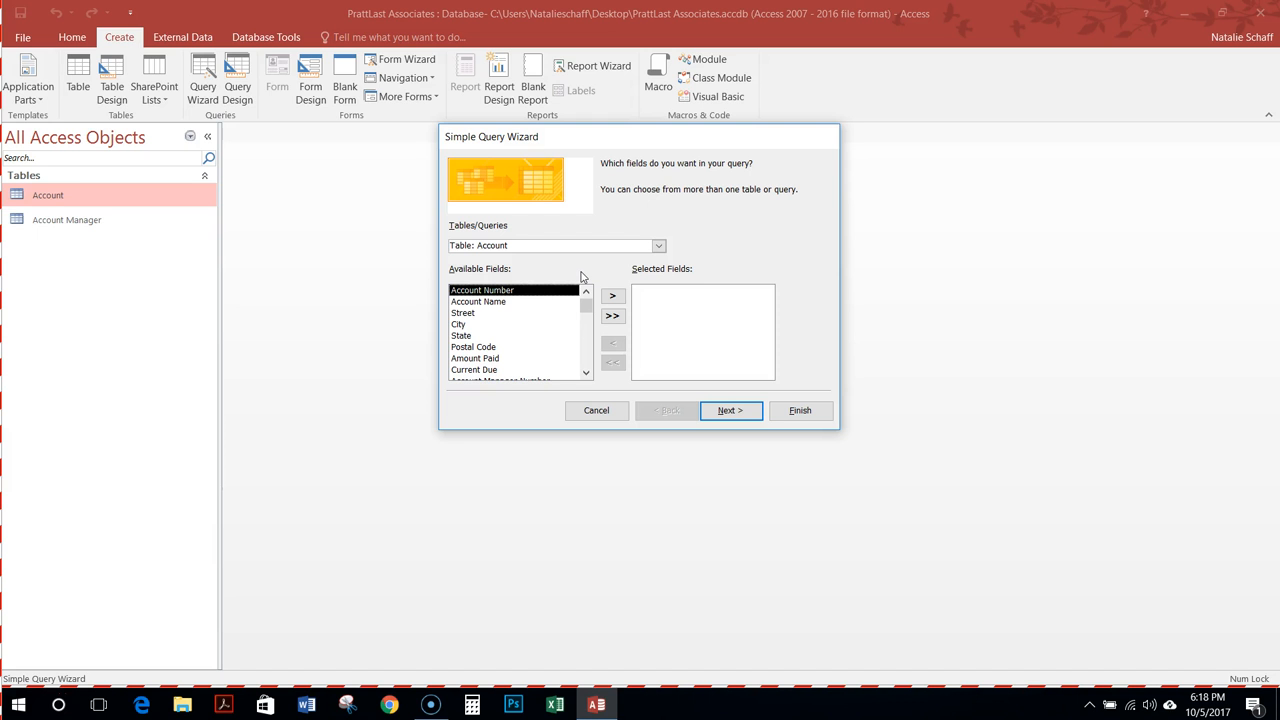
Add the Account Number, Account Name, Amount Paid, Current Due and Account Manager Number fields to the query
double_click(553, 289)
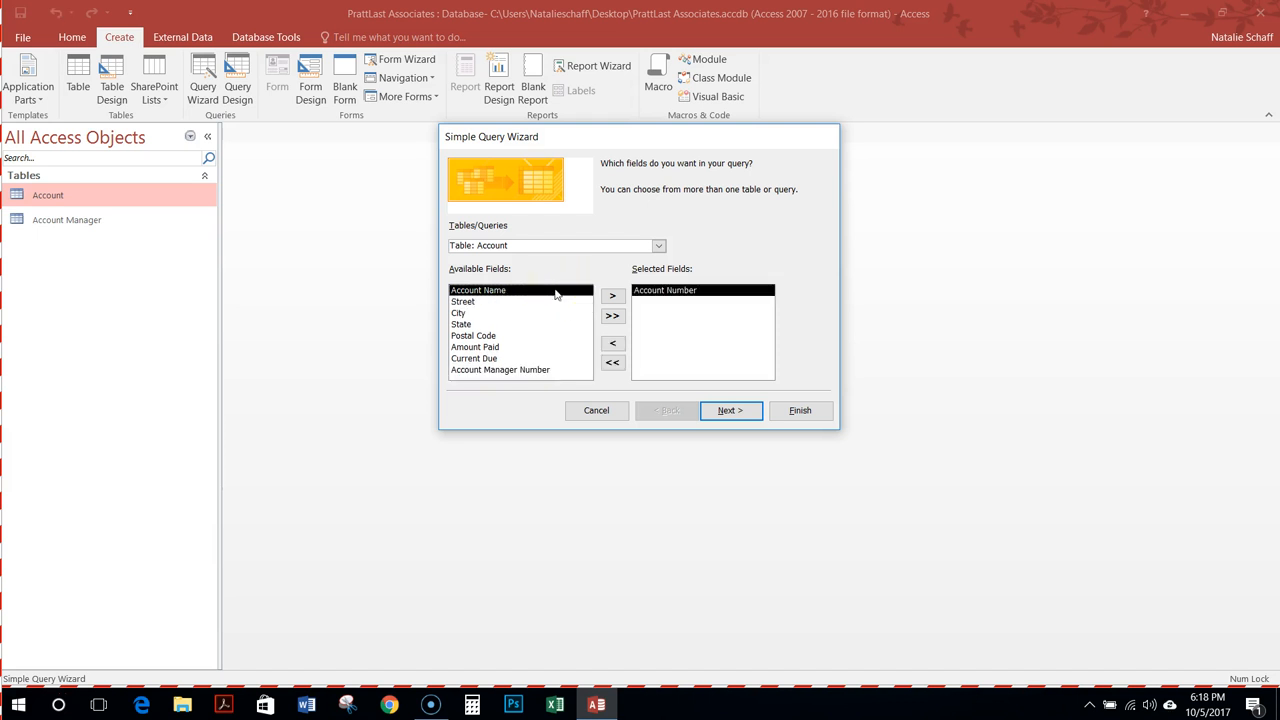
double_click(502, 291)
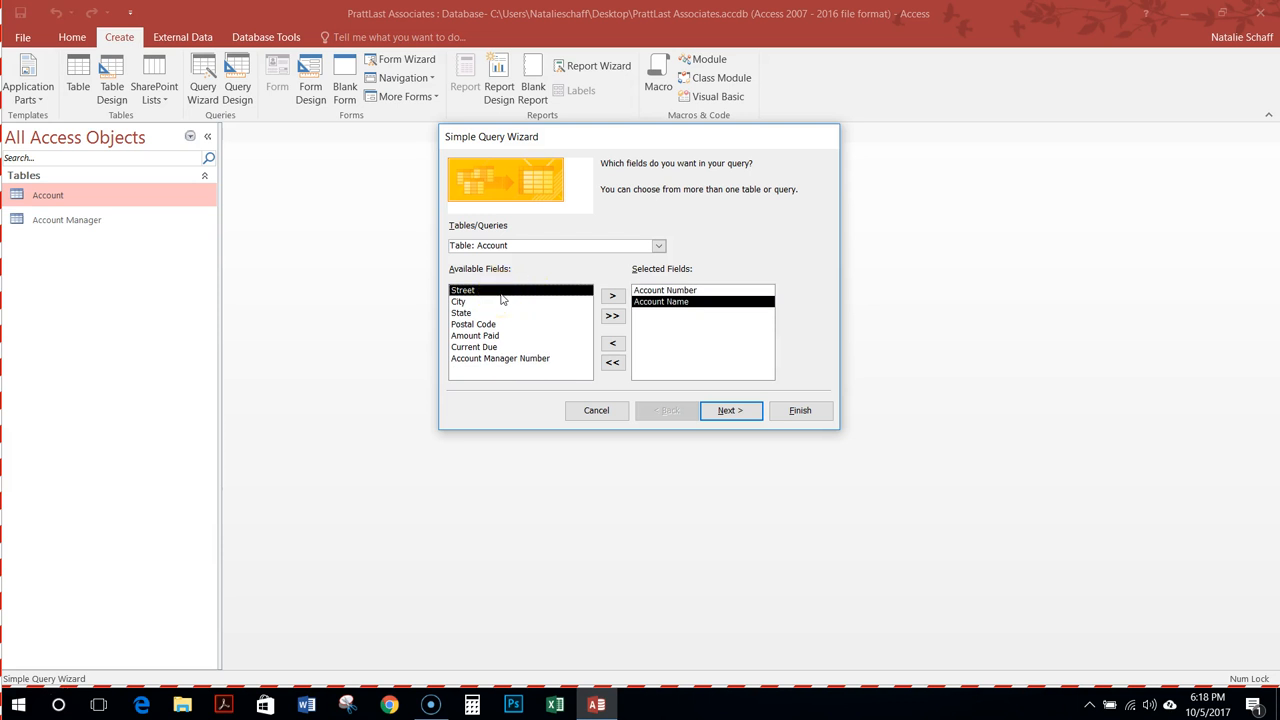
double_click(495, 336)
double_click(494, 337)
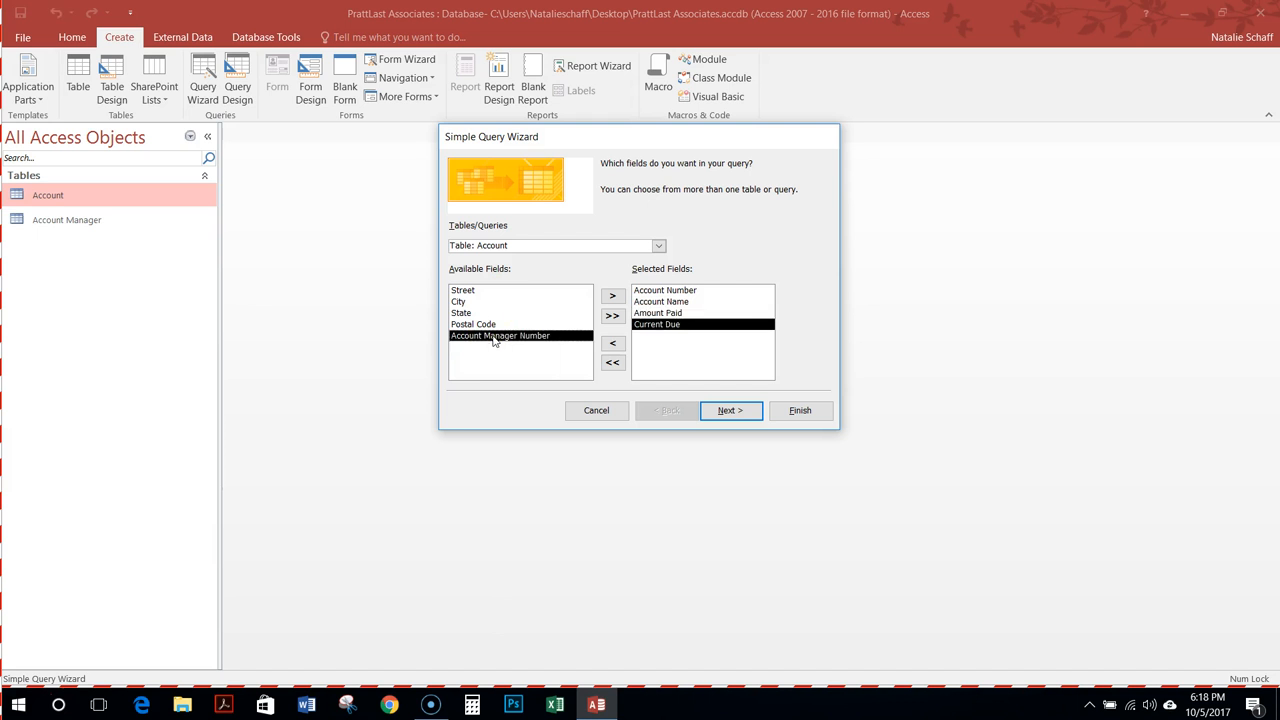
double_click(495, 337)
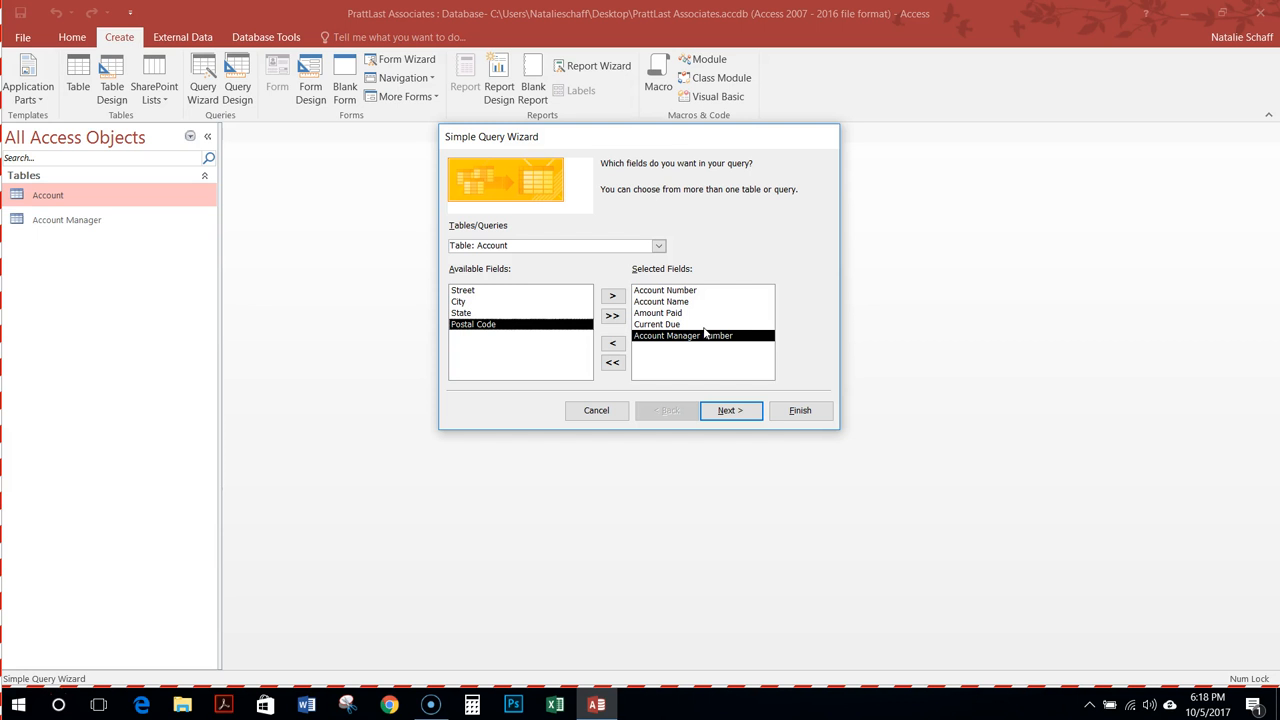
Finish the wizard as a detail query titled Account Query, opening it to view information
click(736, 418)
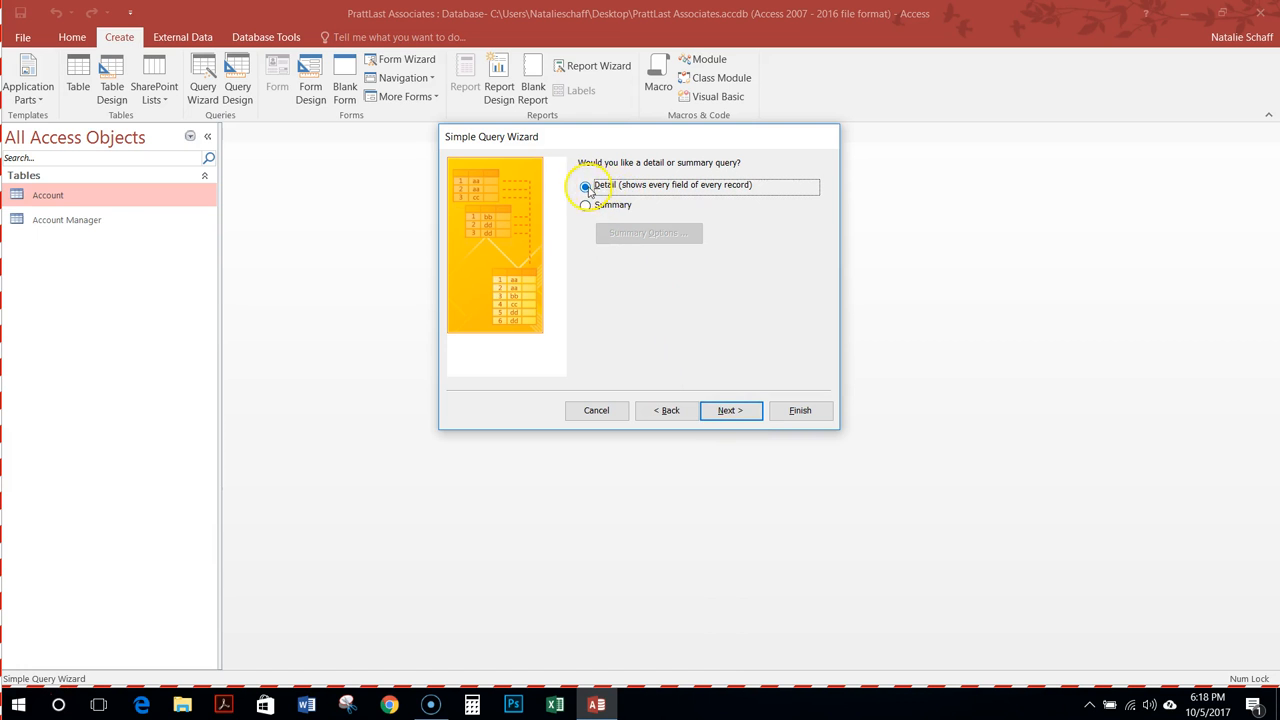
click(732, 410)
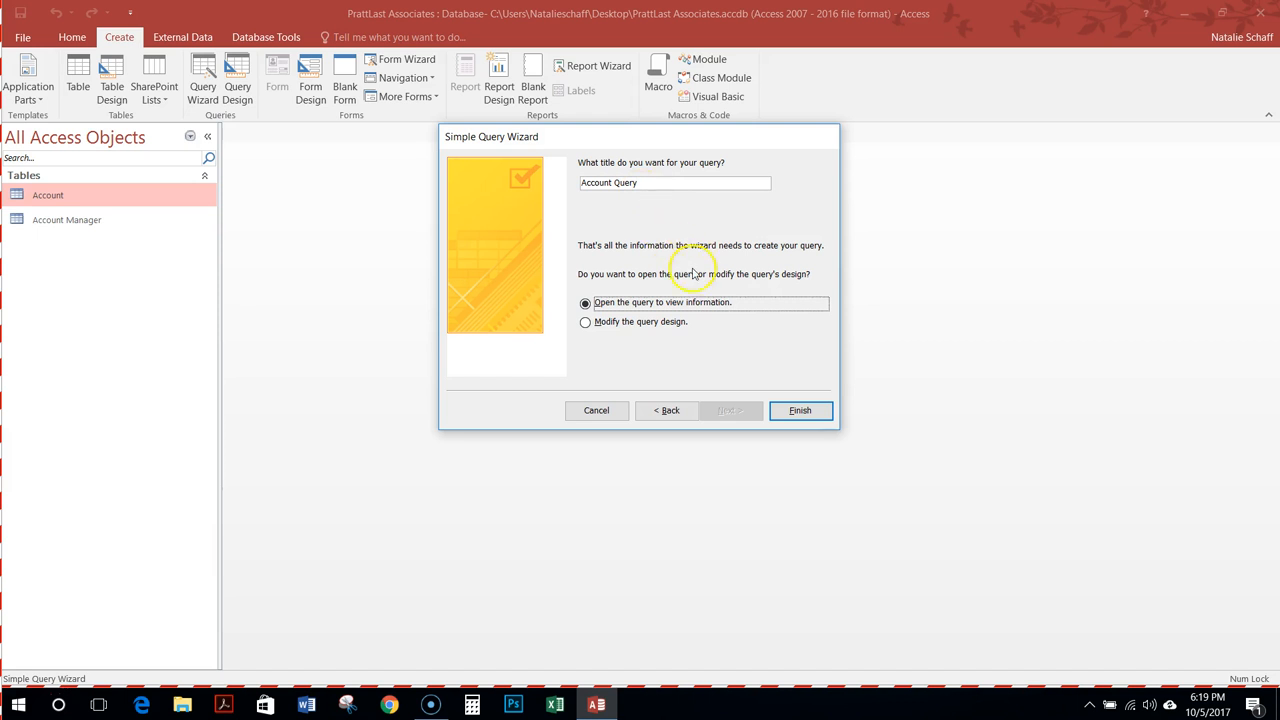
click(786, 406)
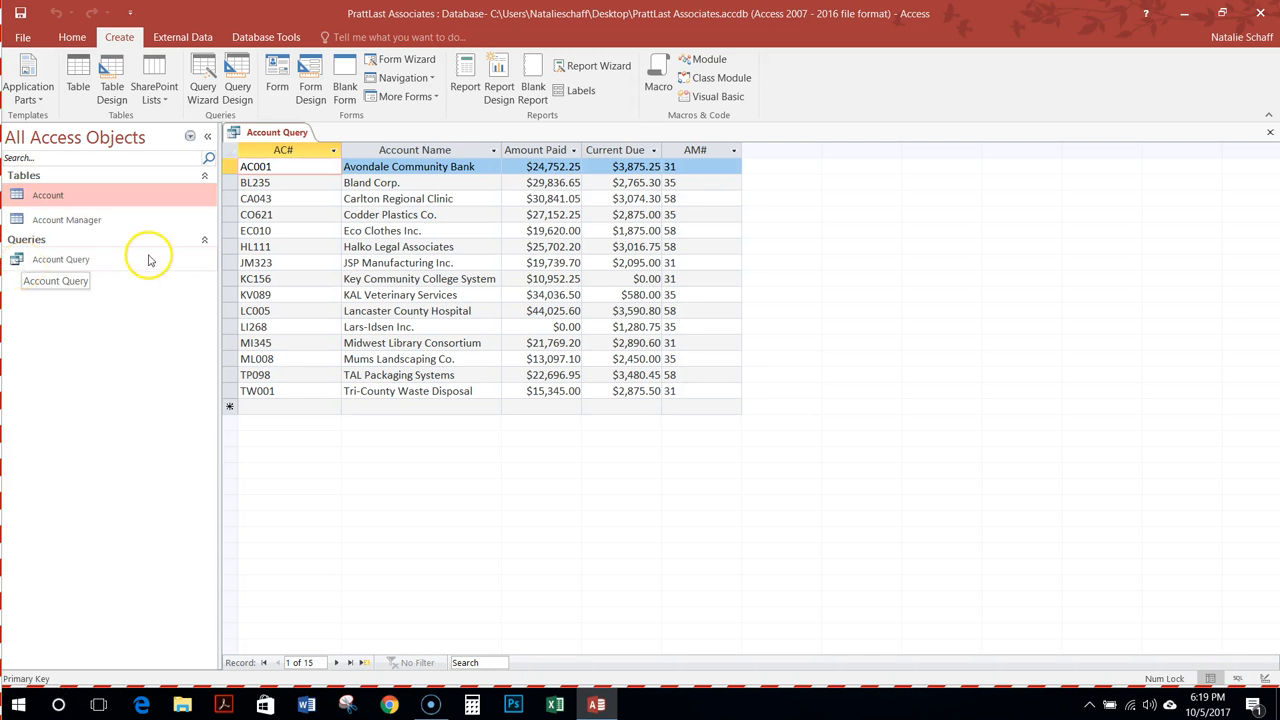
Switch Account Query to Design View and enlarge the Account field list until all its fields fit
click(72, 42)
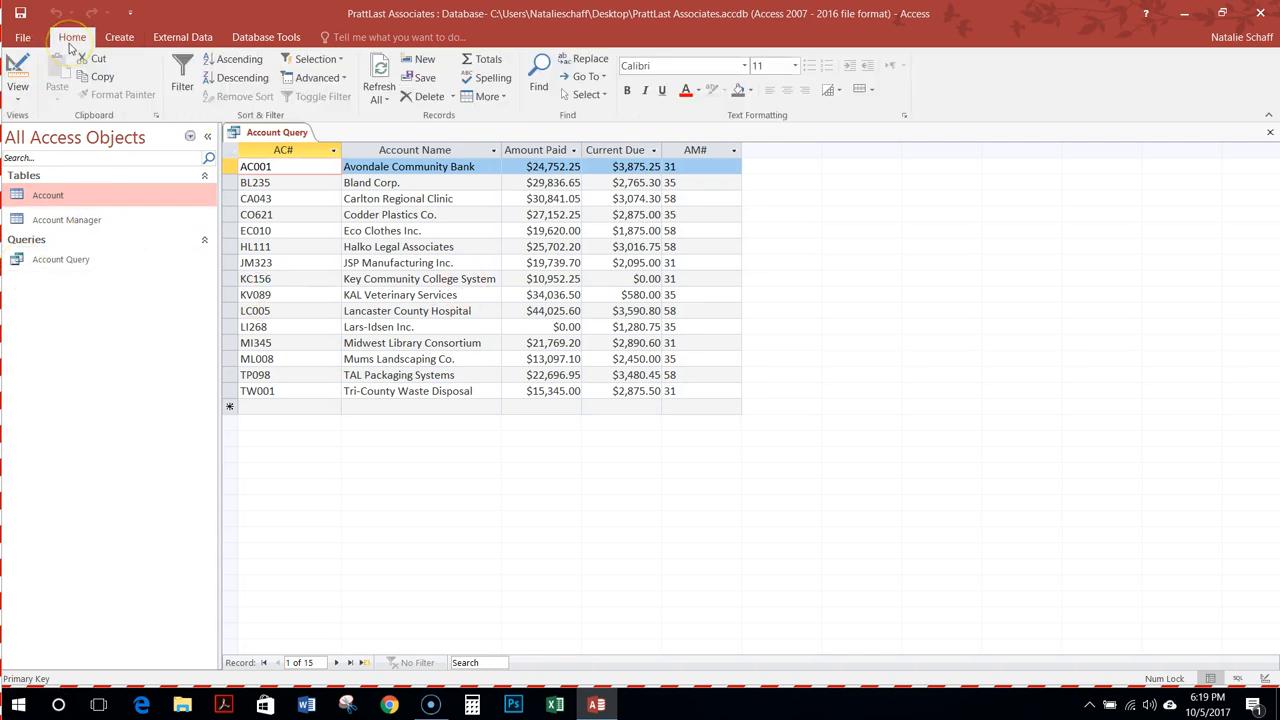
click(15, 90)
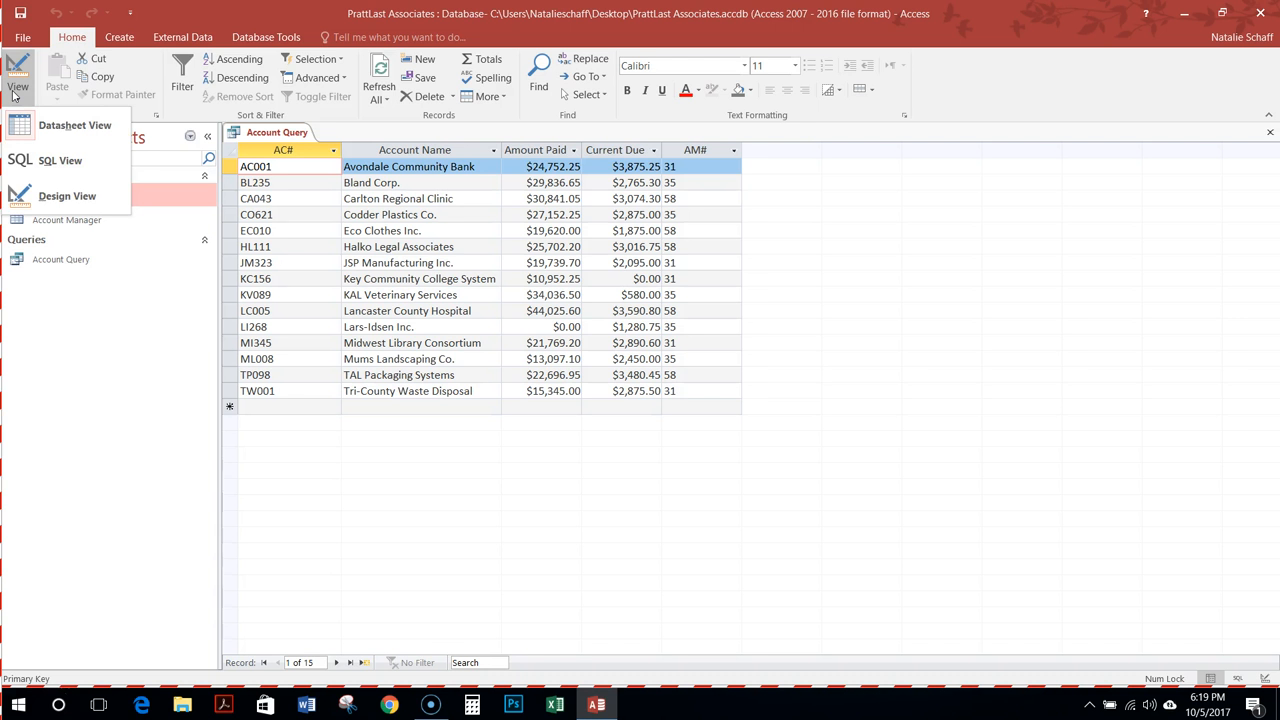
click(27, 197)
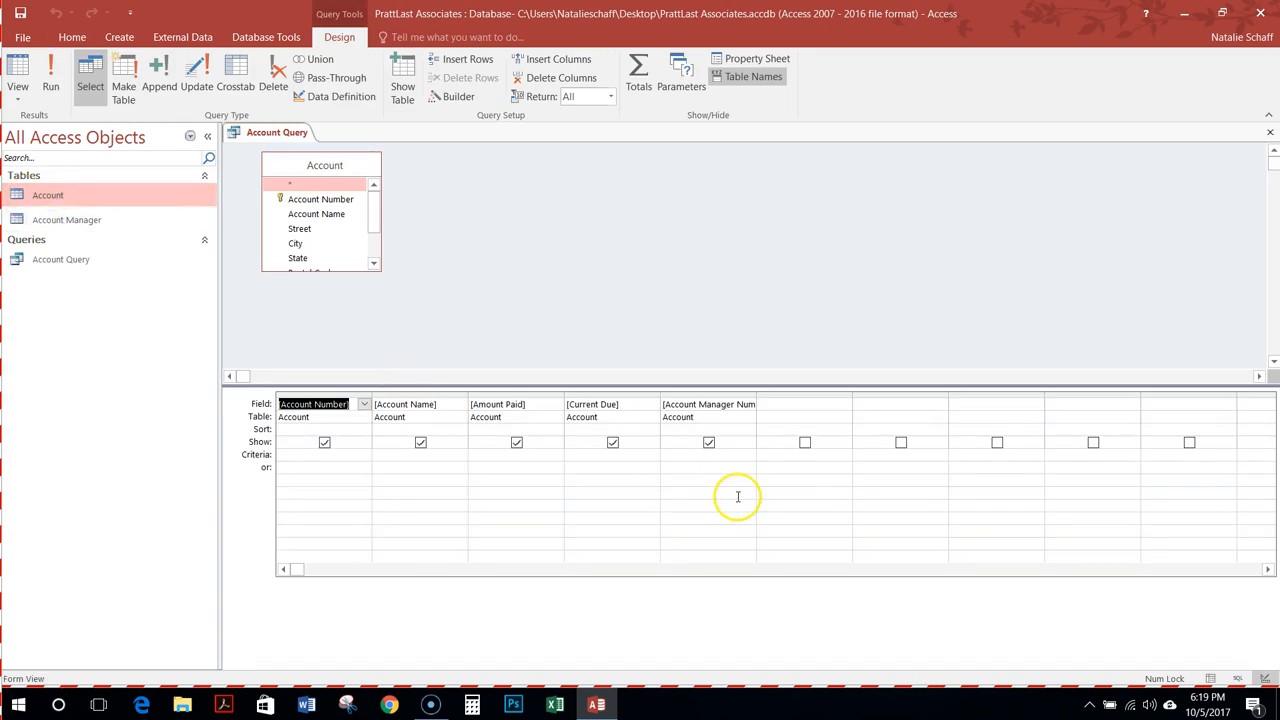
click(344, 268)
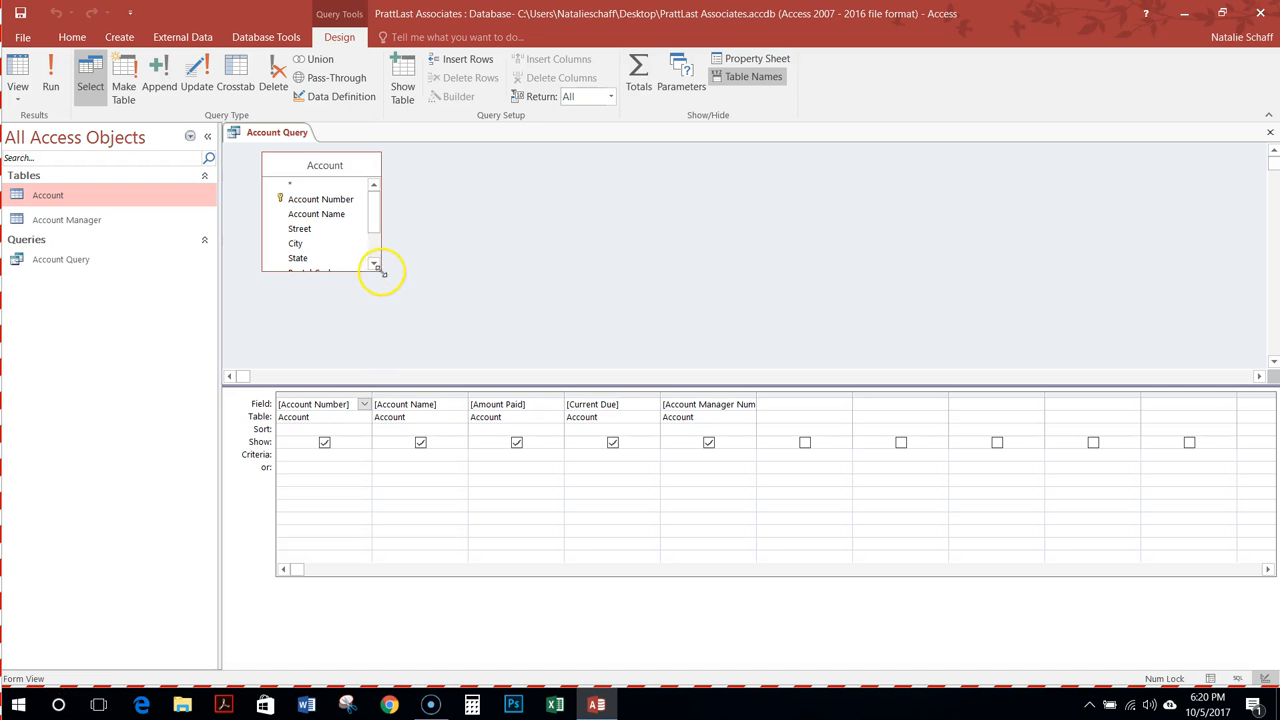
drag(382, 272, 410, 334)
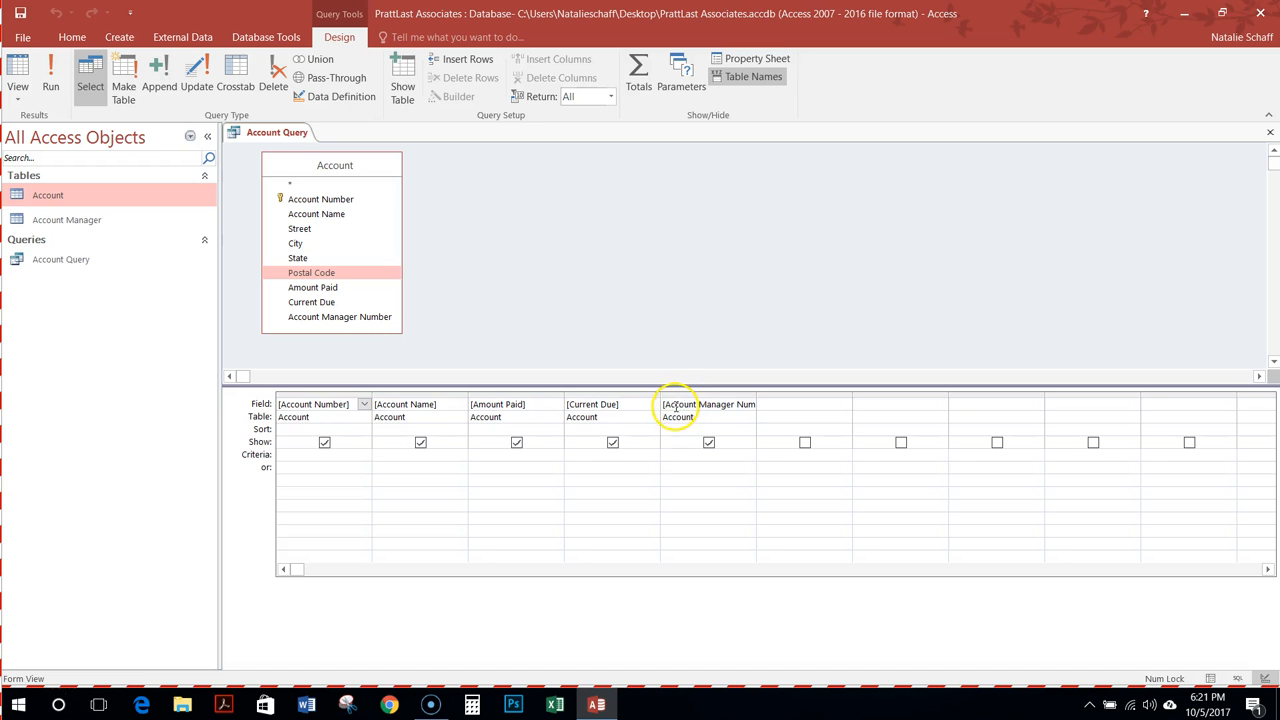
Fit the Account Manager Number column to its full field name and set its criterion to 35
double_click(756, 395)
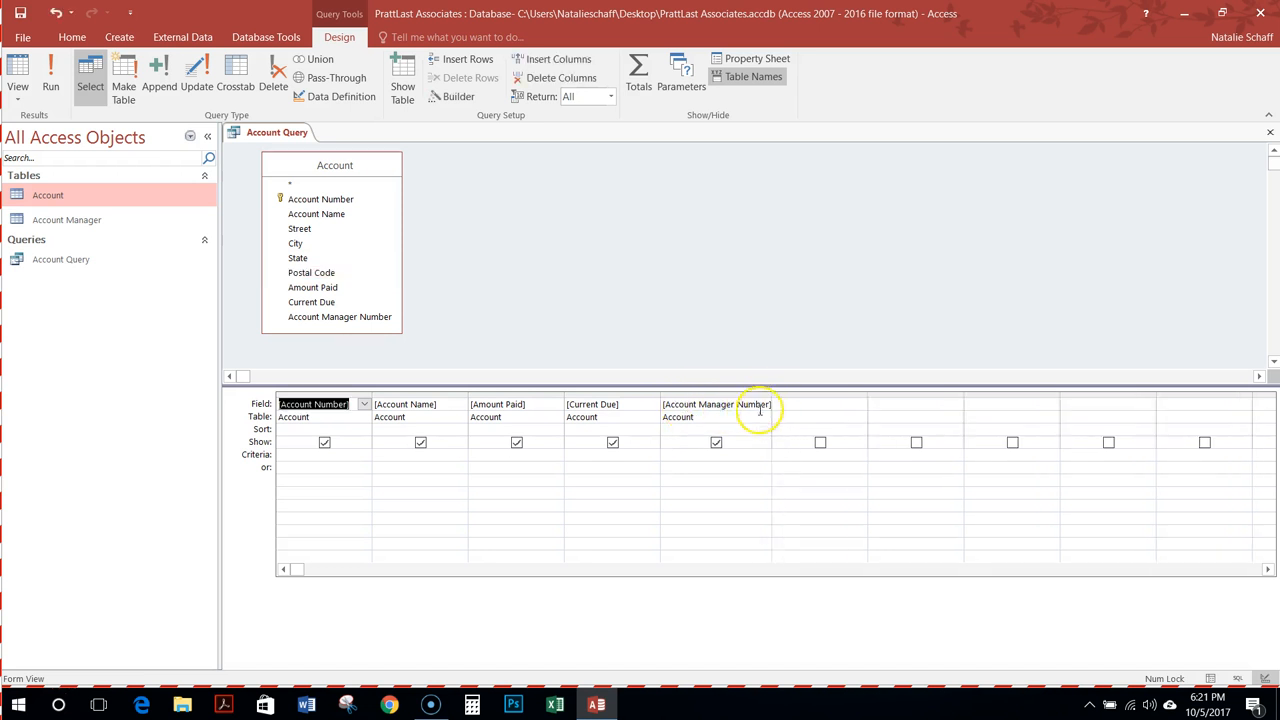
click(690, 453)
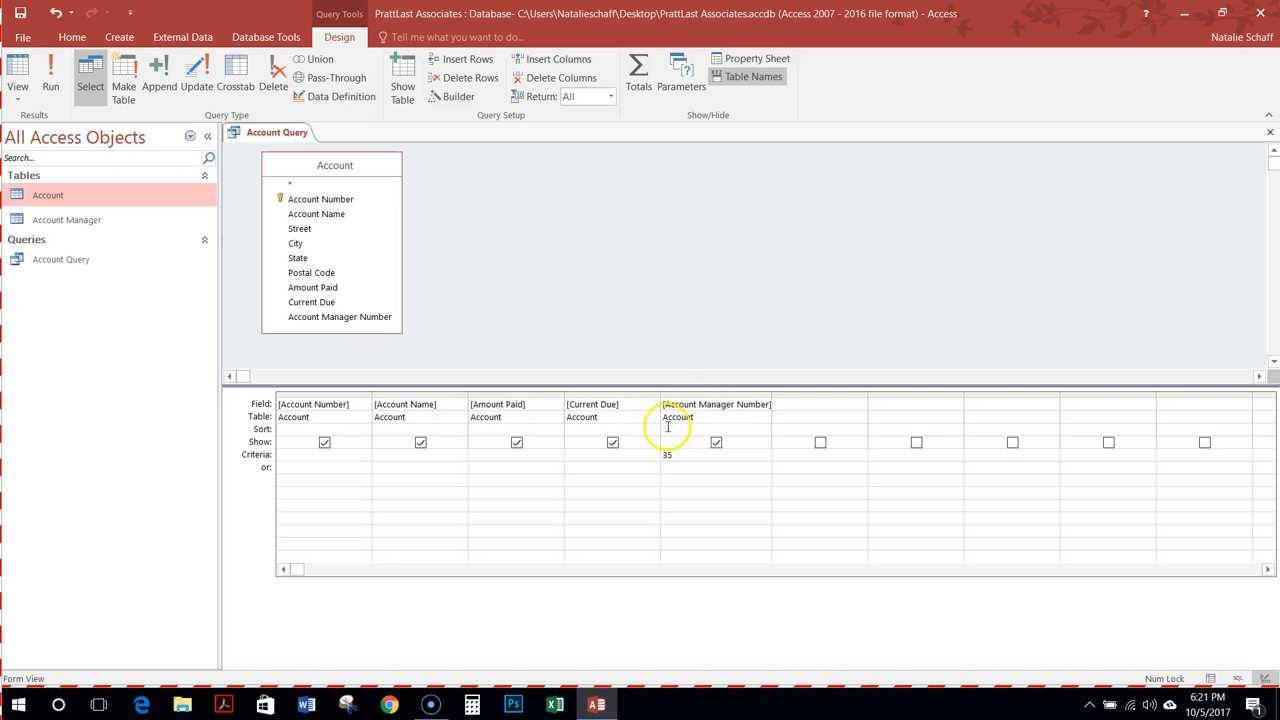
click(677, 455)
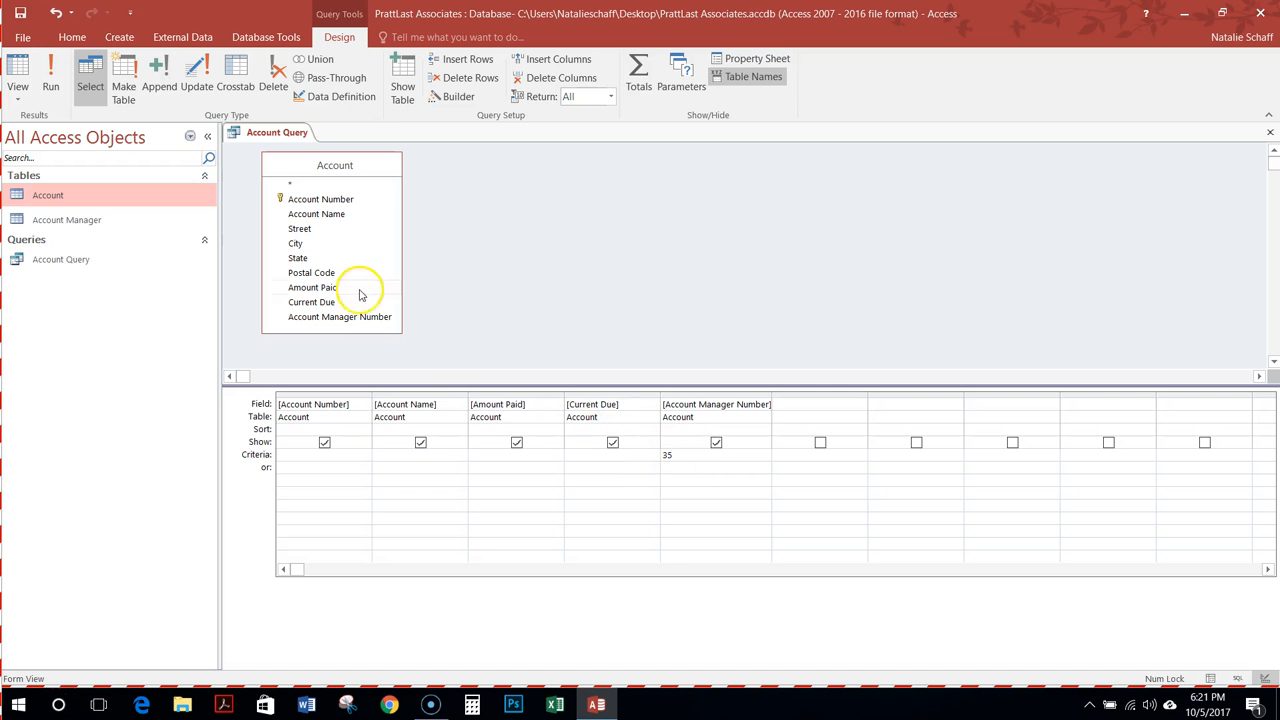
Show the filtered query in Datasheet View and review the Amount Paid, Current Due and AM# columns
click(18, 96)
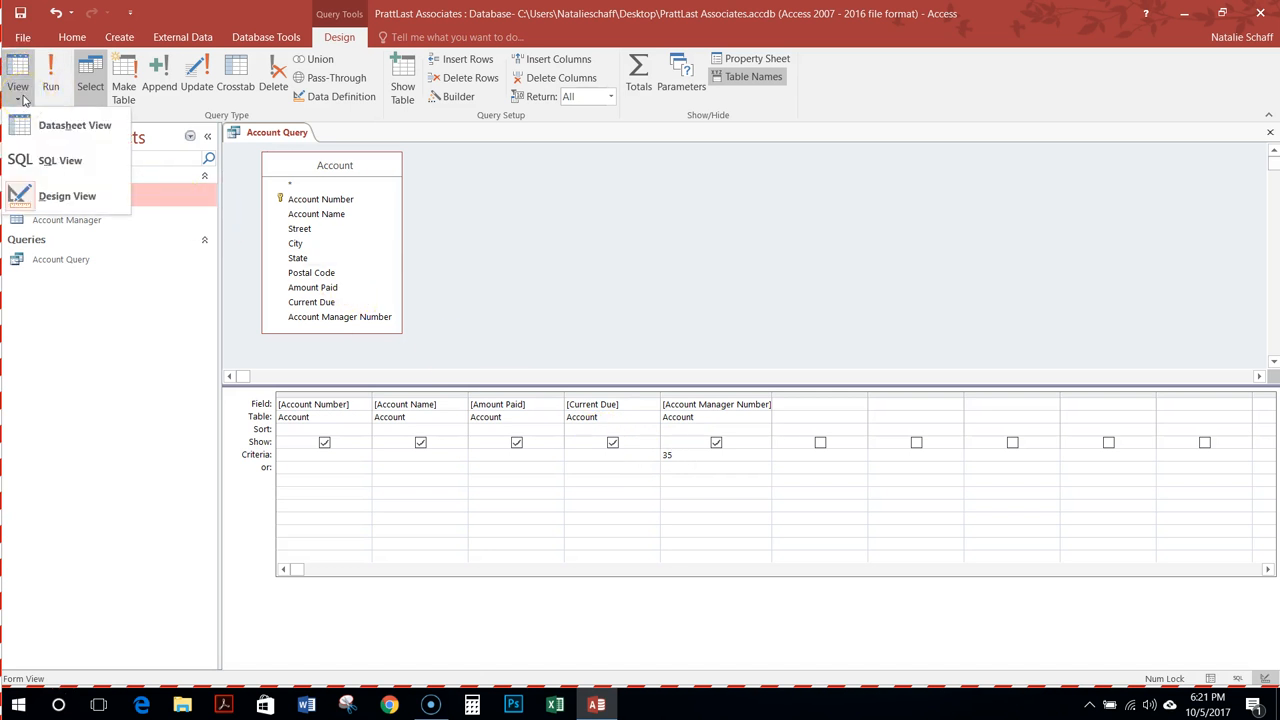
click(30, 126)
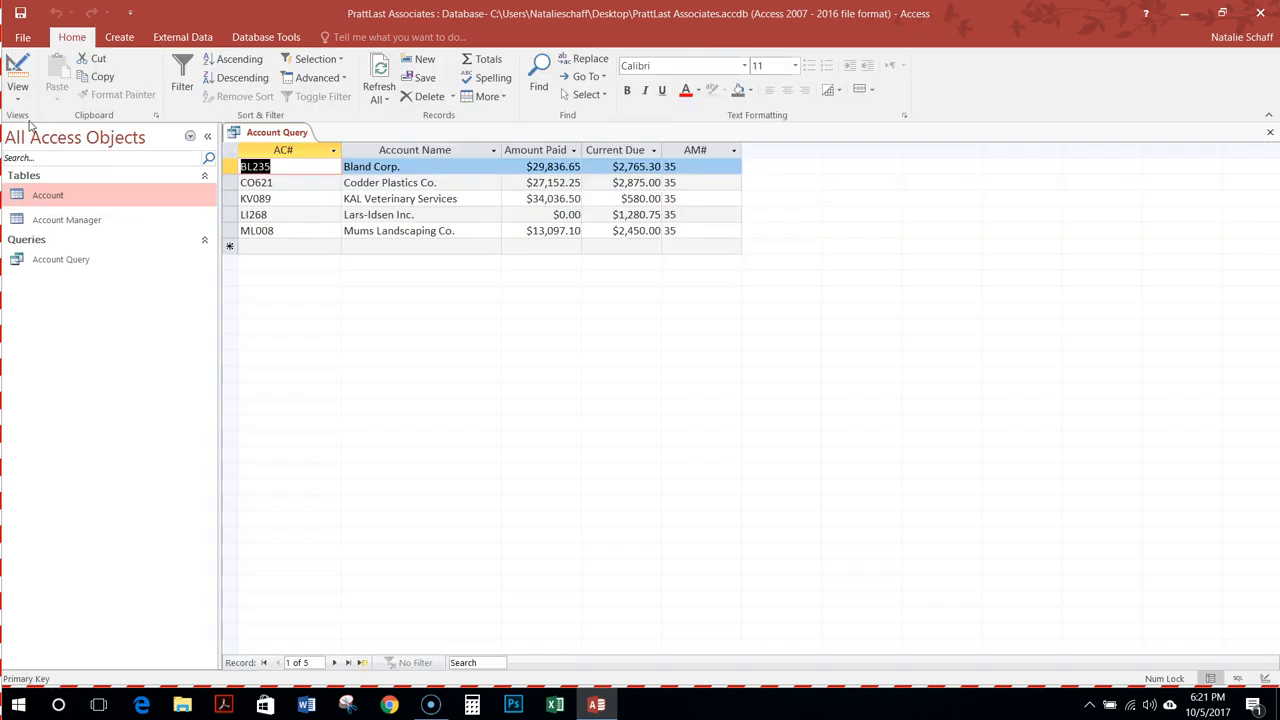
click(679, 168)
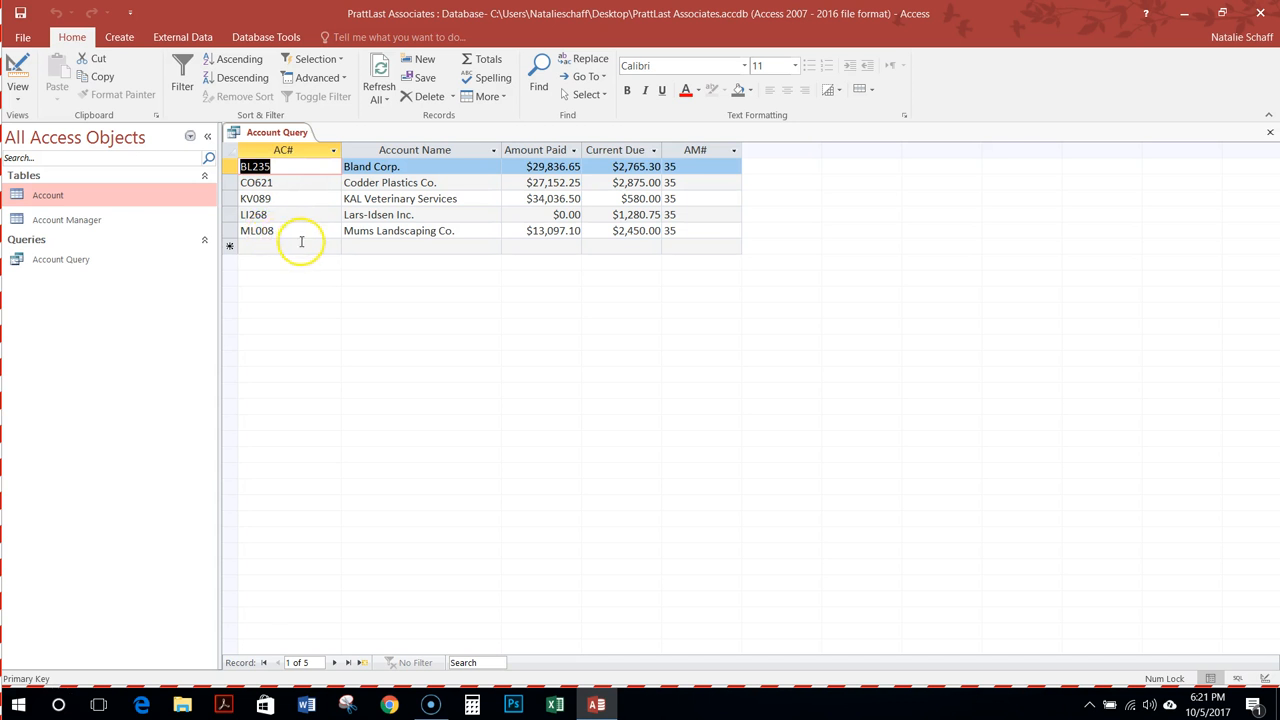
click(539, 150)
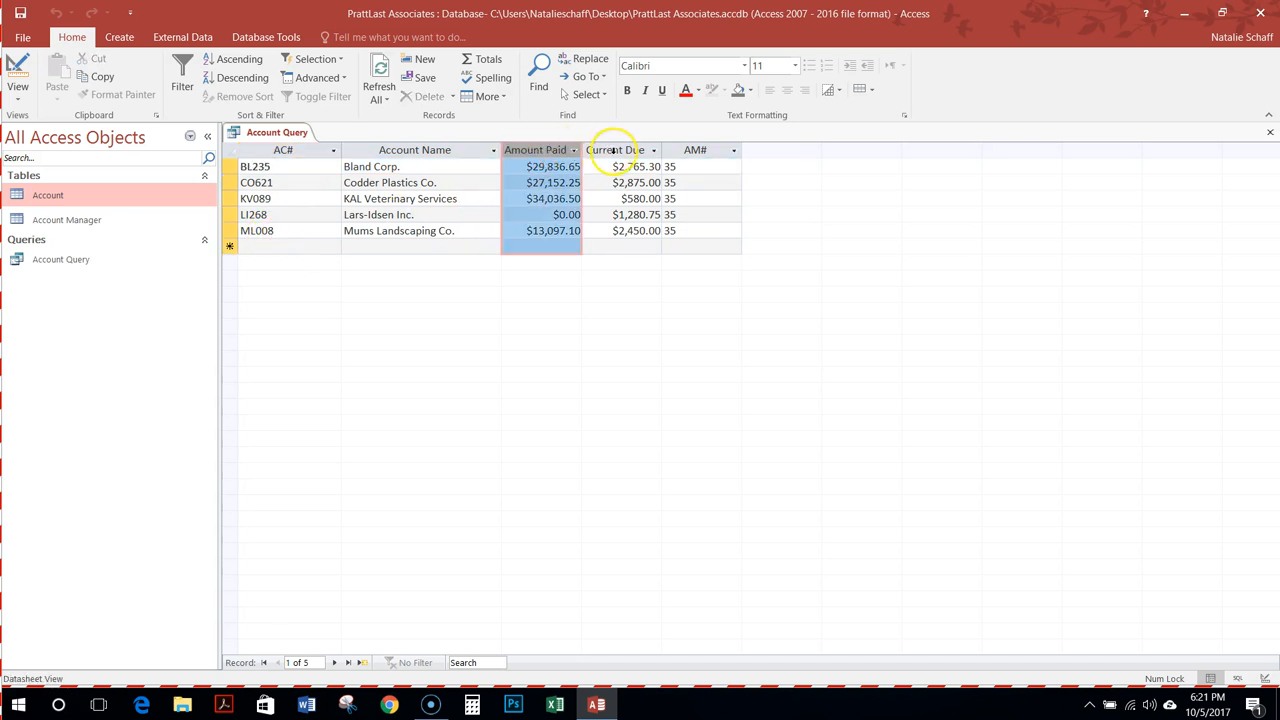
click(615, 152)
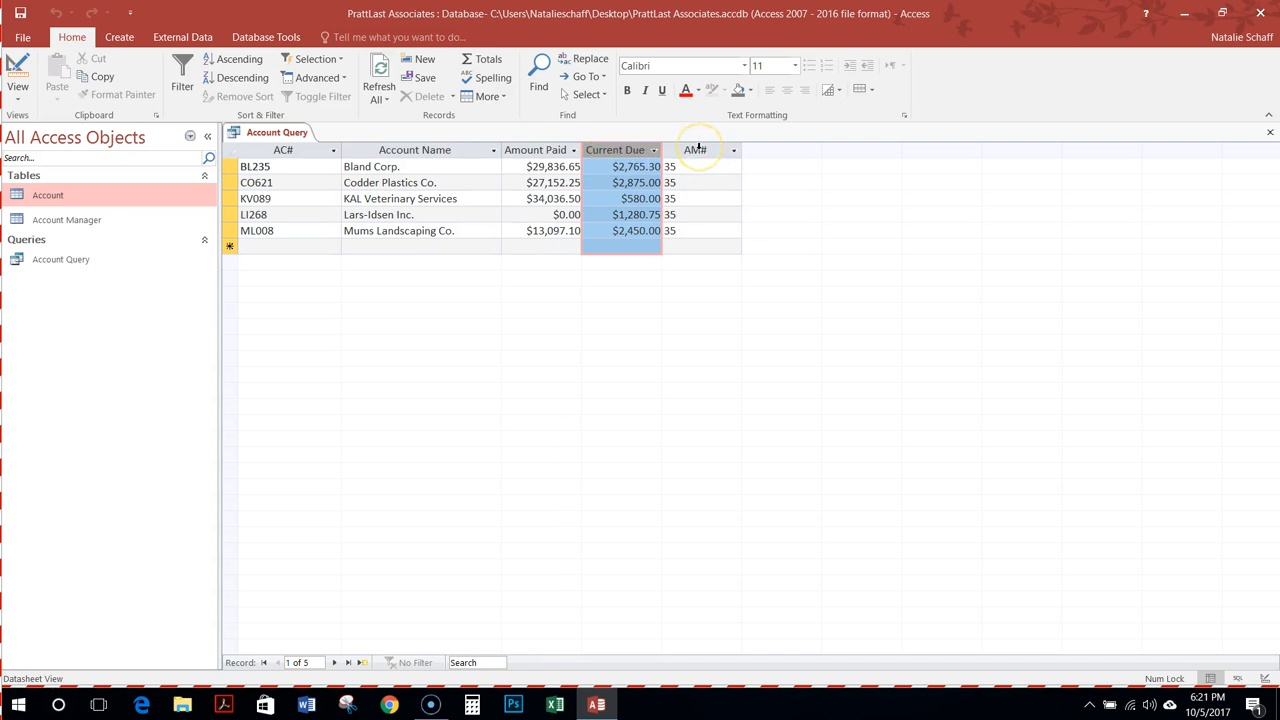
click(698, 149)
click(691, 193)
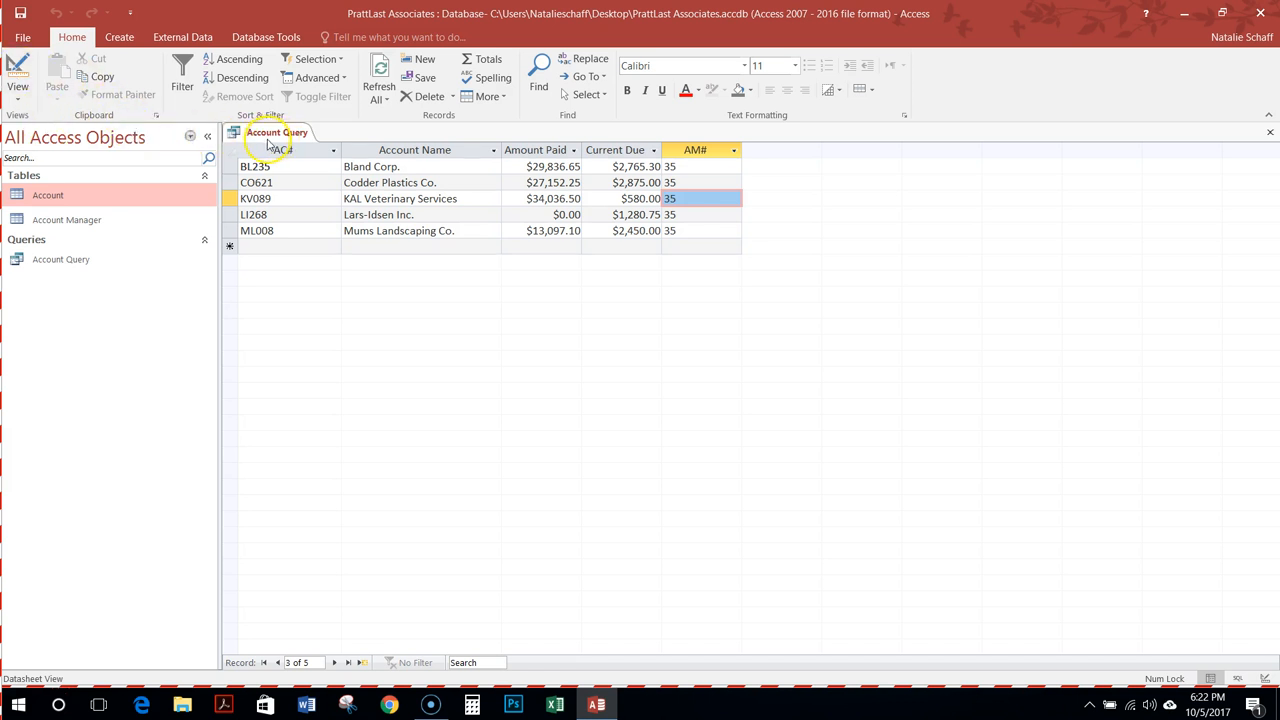
Save Account Query with its Account Manager Number criterion
click(20, 37)
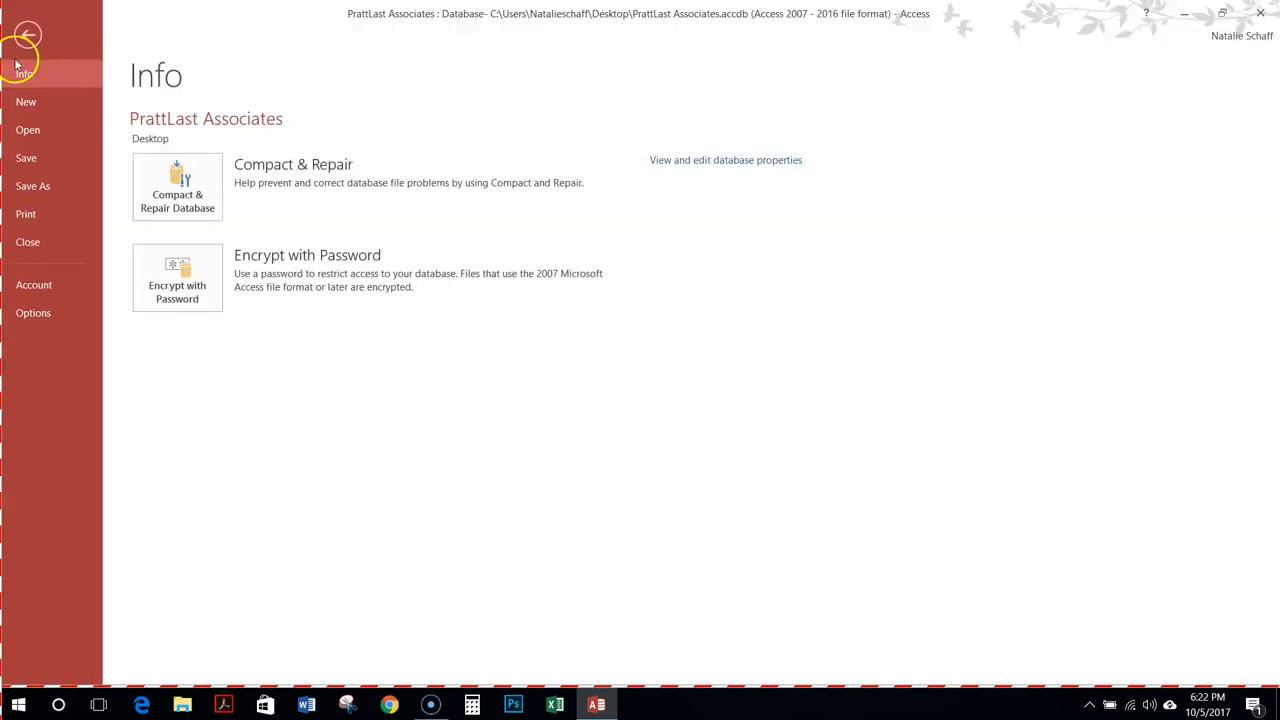
click(24, 157)
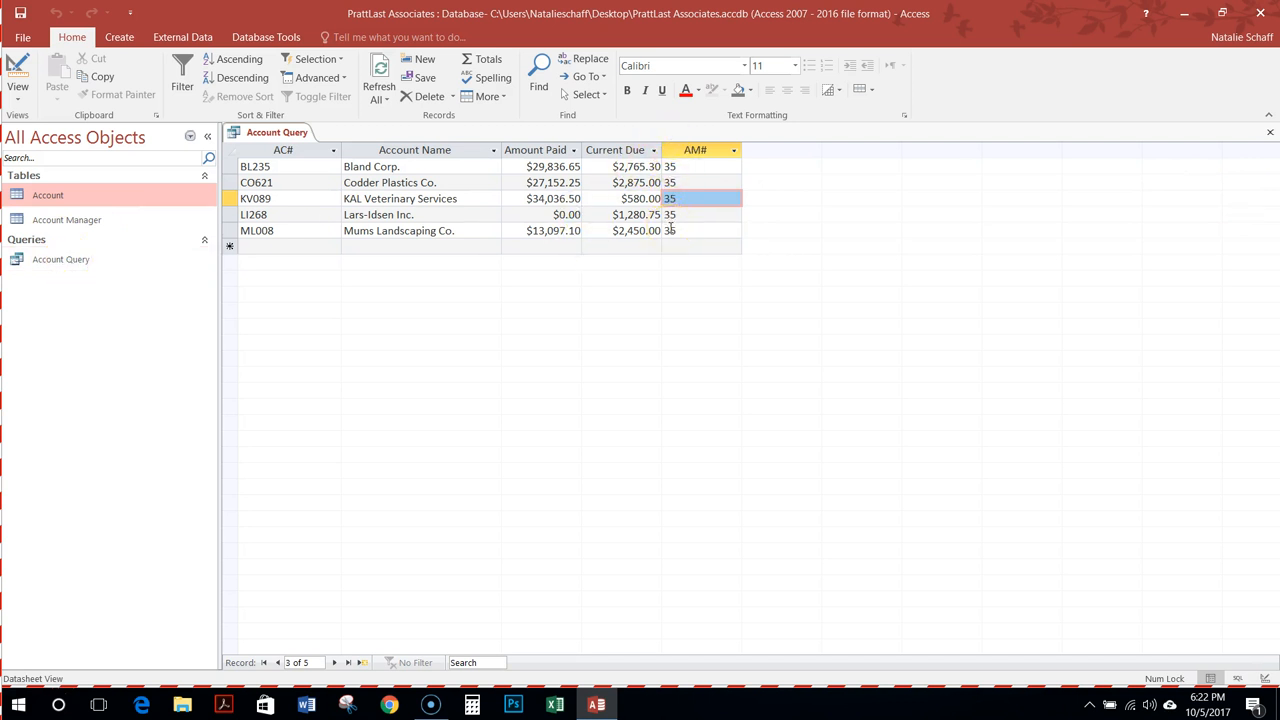
Clear the Account Manager Number criterion in Design View, then save the query from Datasheet View
click(20, 72)
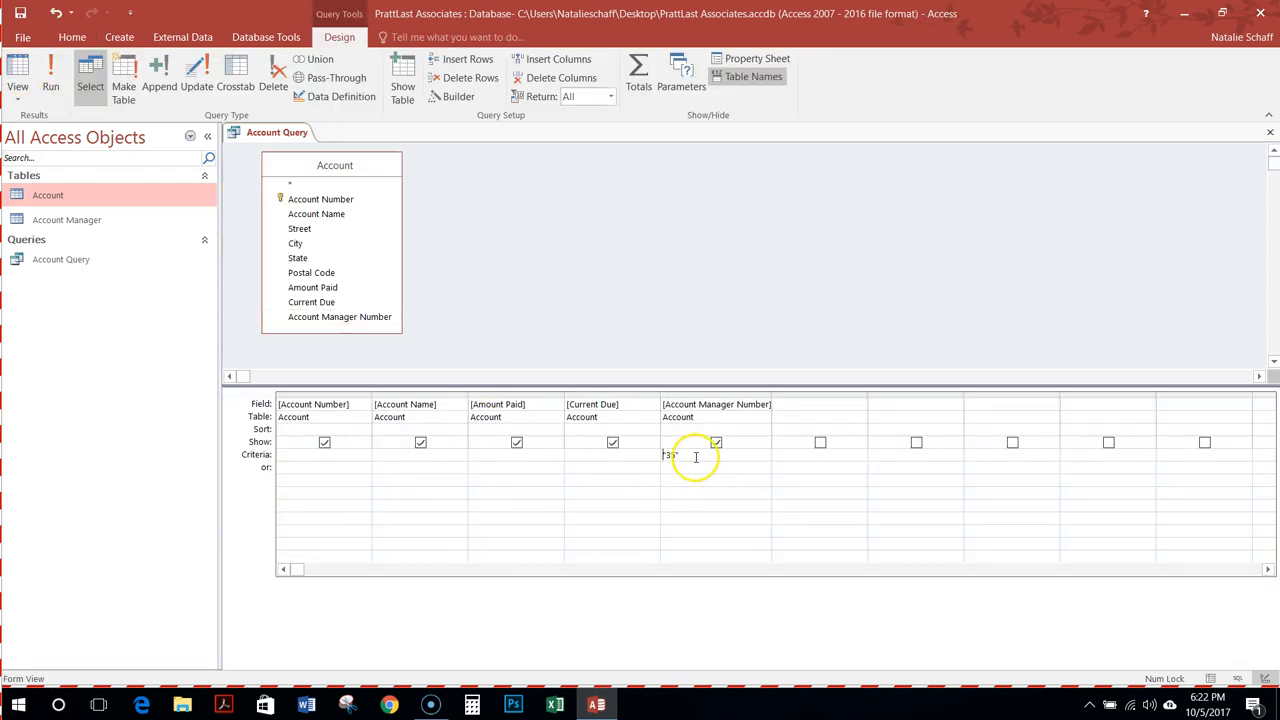
drag(691, 454, 657, 460)
key(Delete)
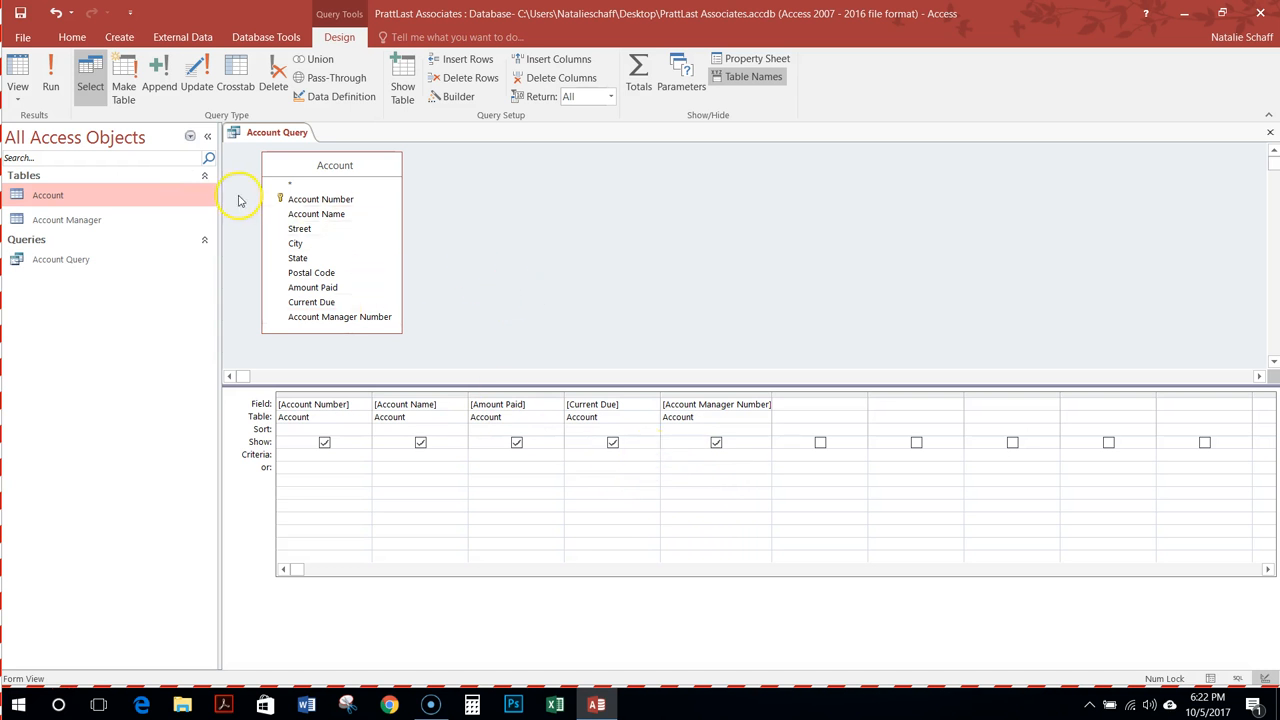
click(20, 72)
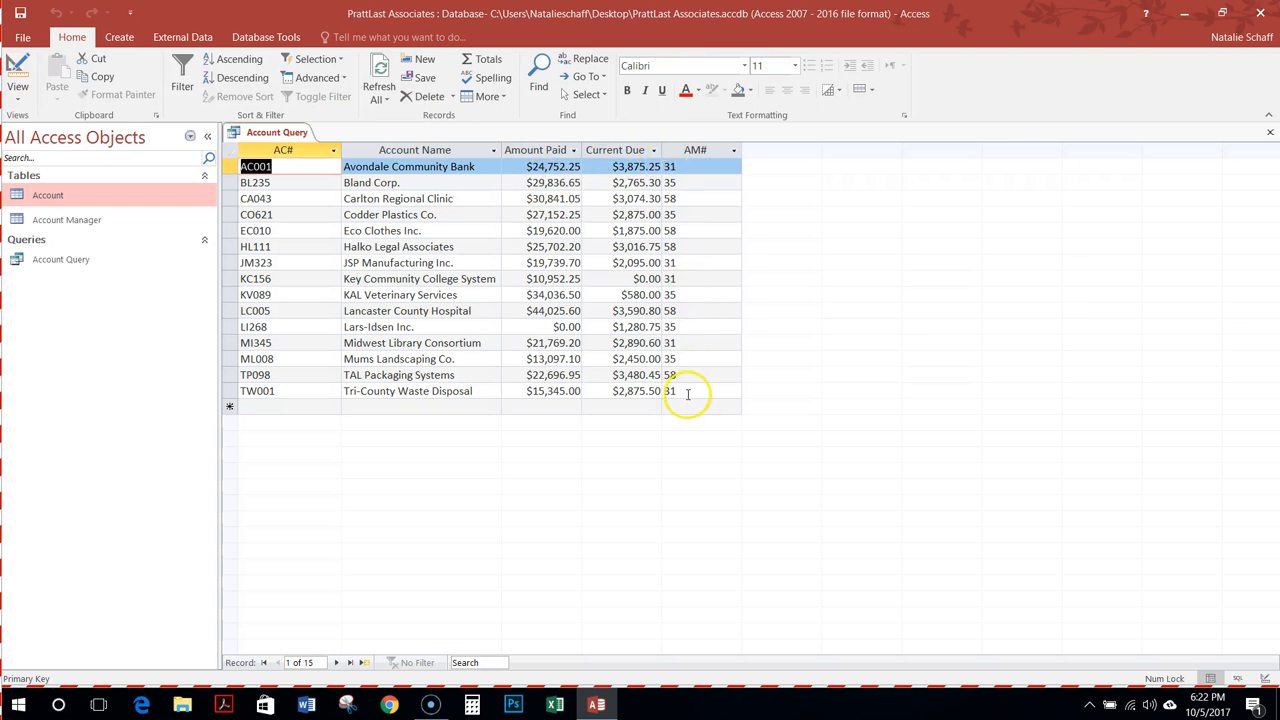
click(21, 15)
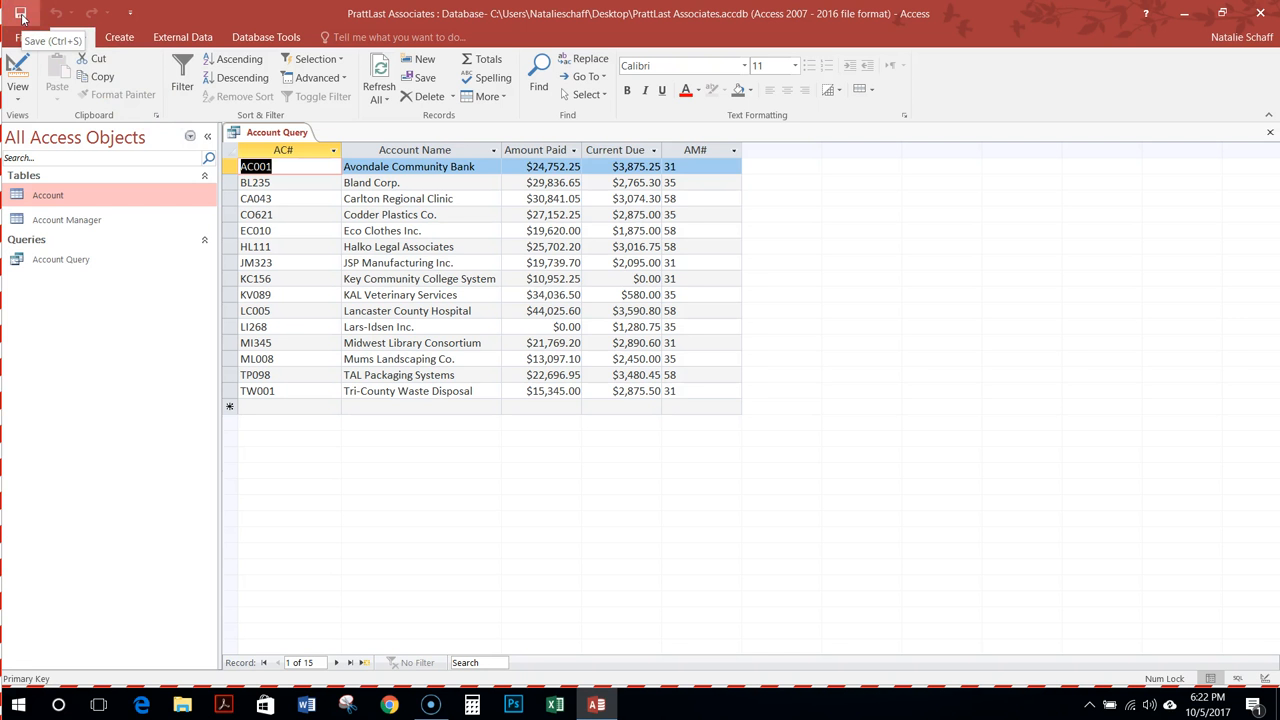
Return Account Query to Design View and set the Account Manager Number criterion to 35
click(19, 96)
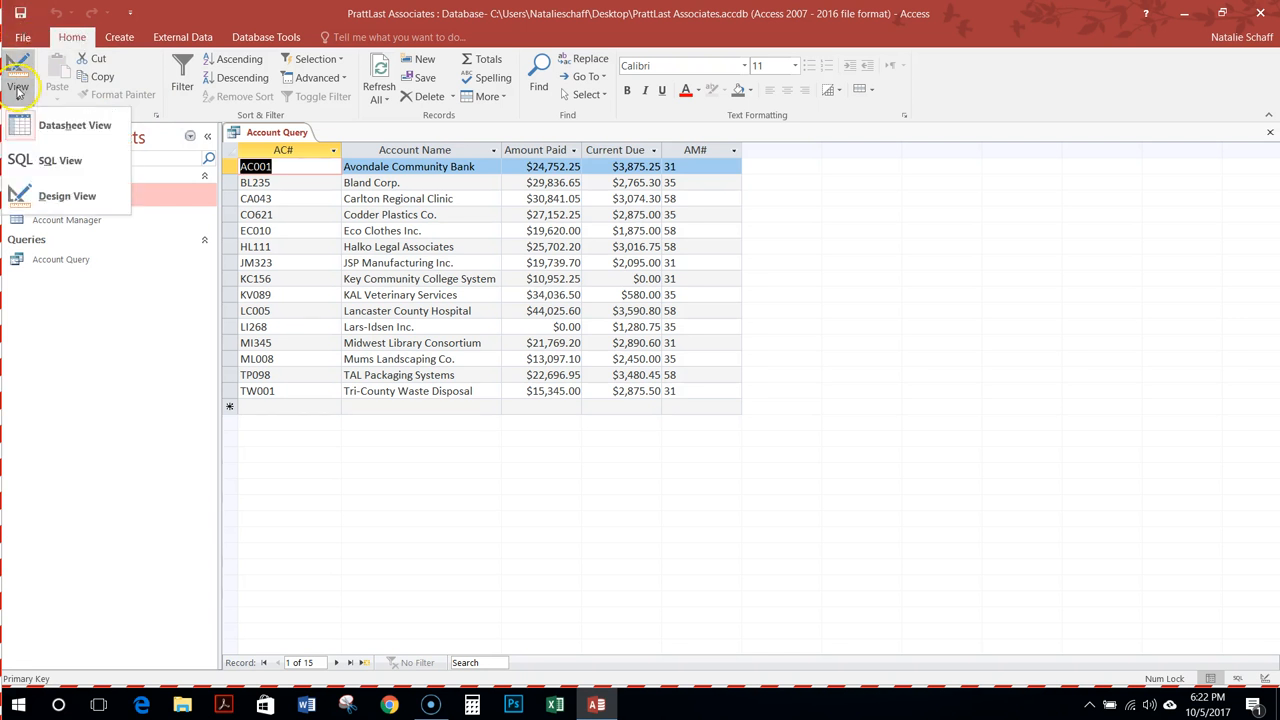
click(52, 196)
click(697, 458)
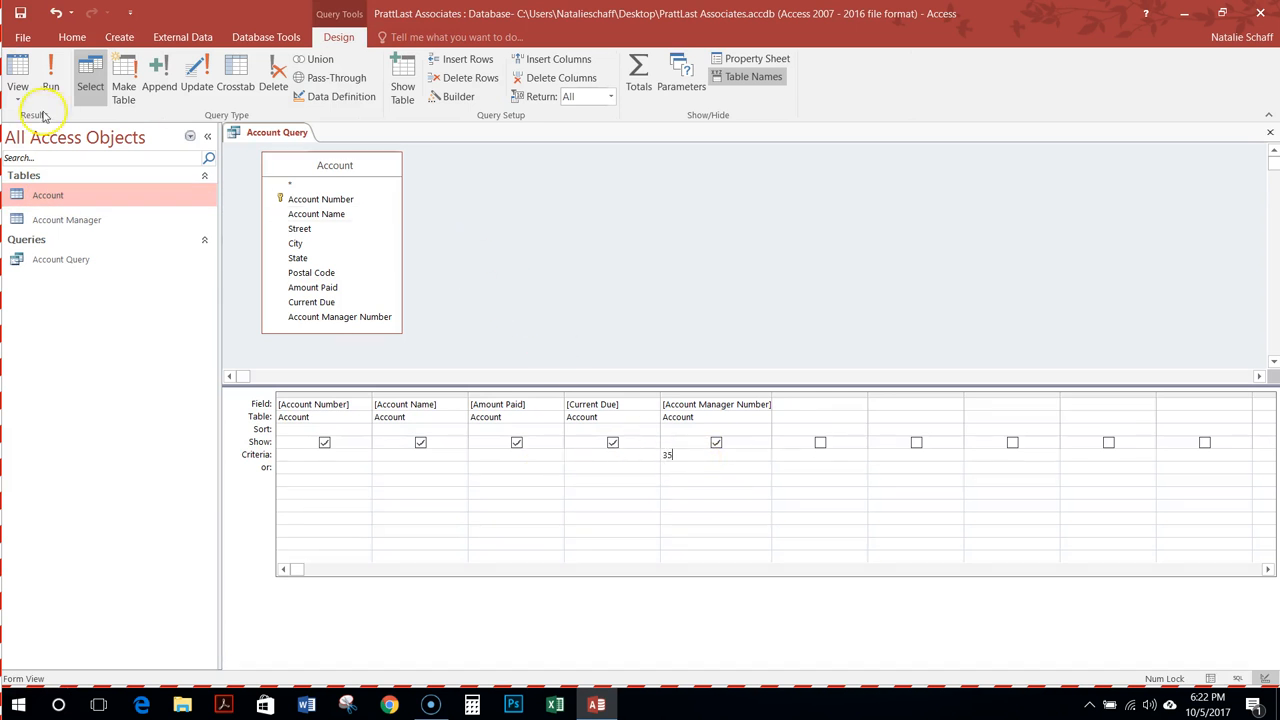
Save the filtered Account Query as a new query object named AM35, then close it
click(21, 39)
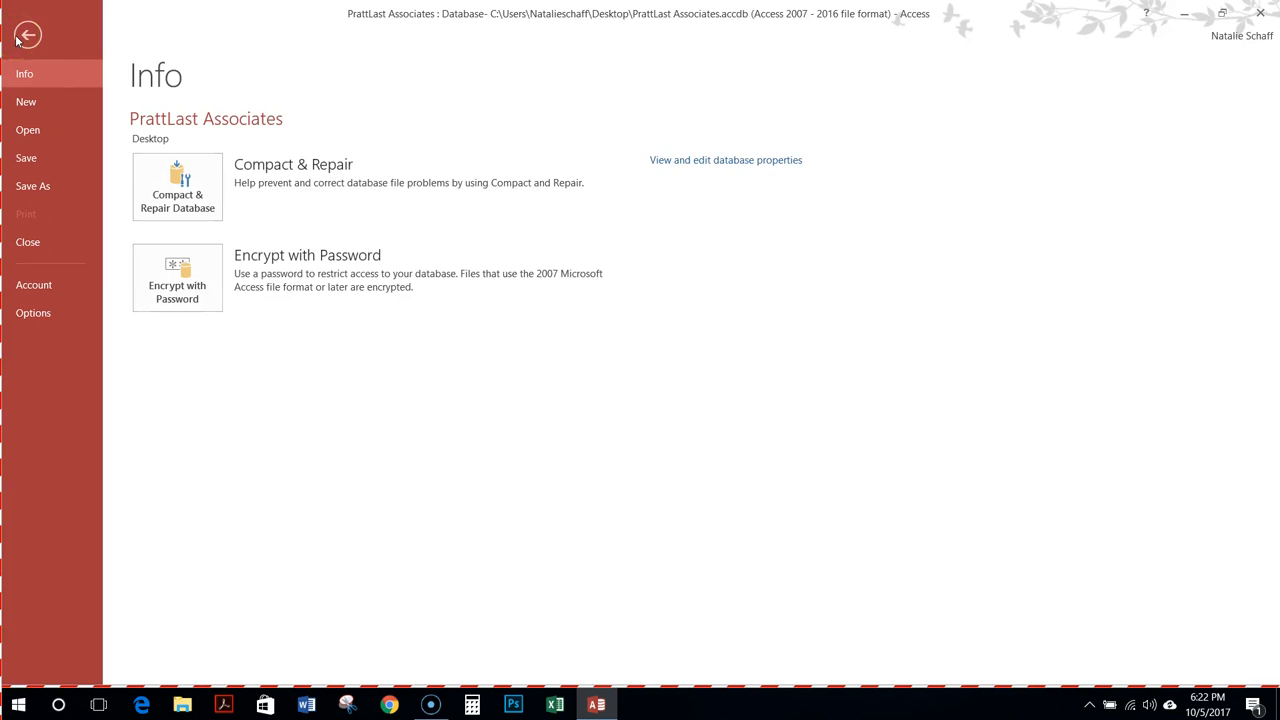
click(54, 188)
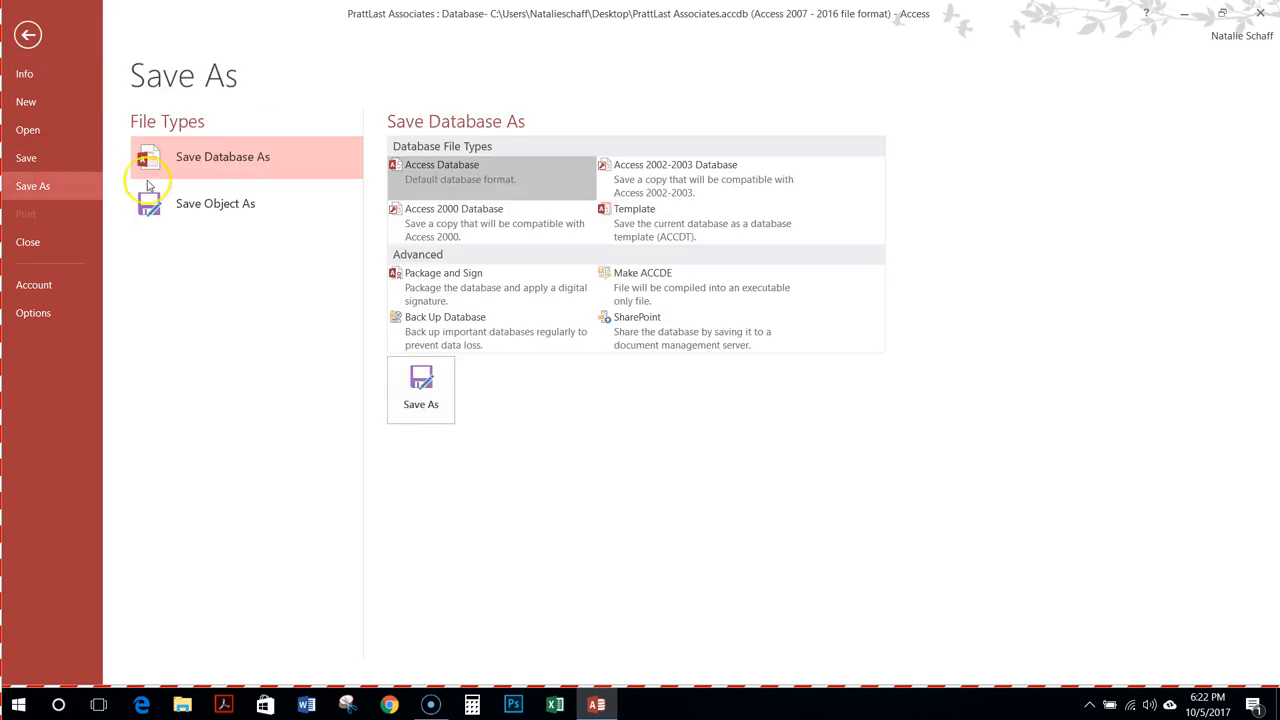
click(215, 195)
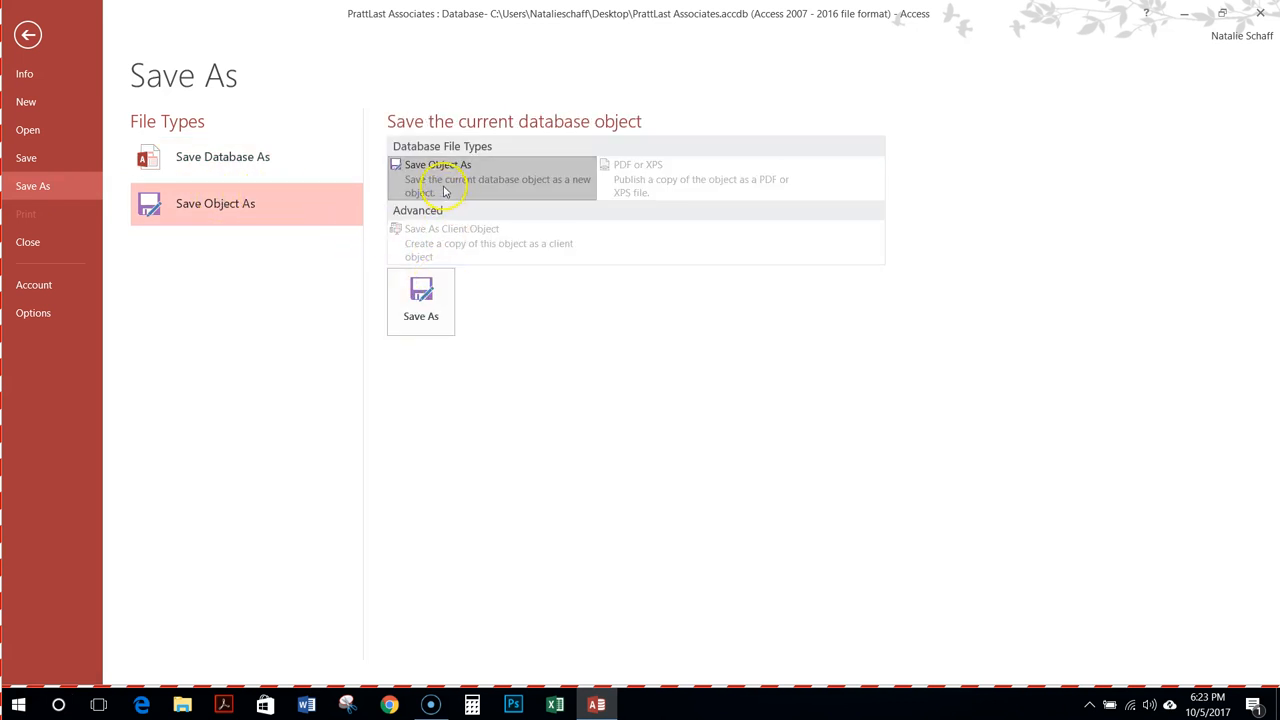
click(427, 328)
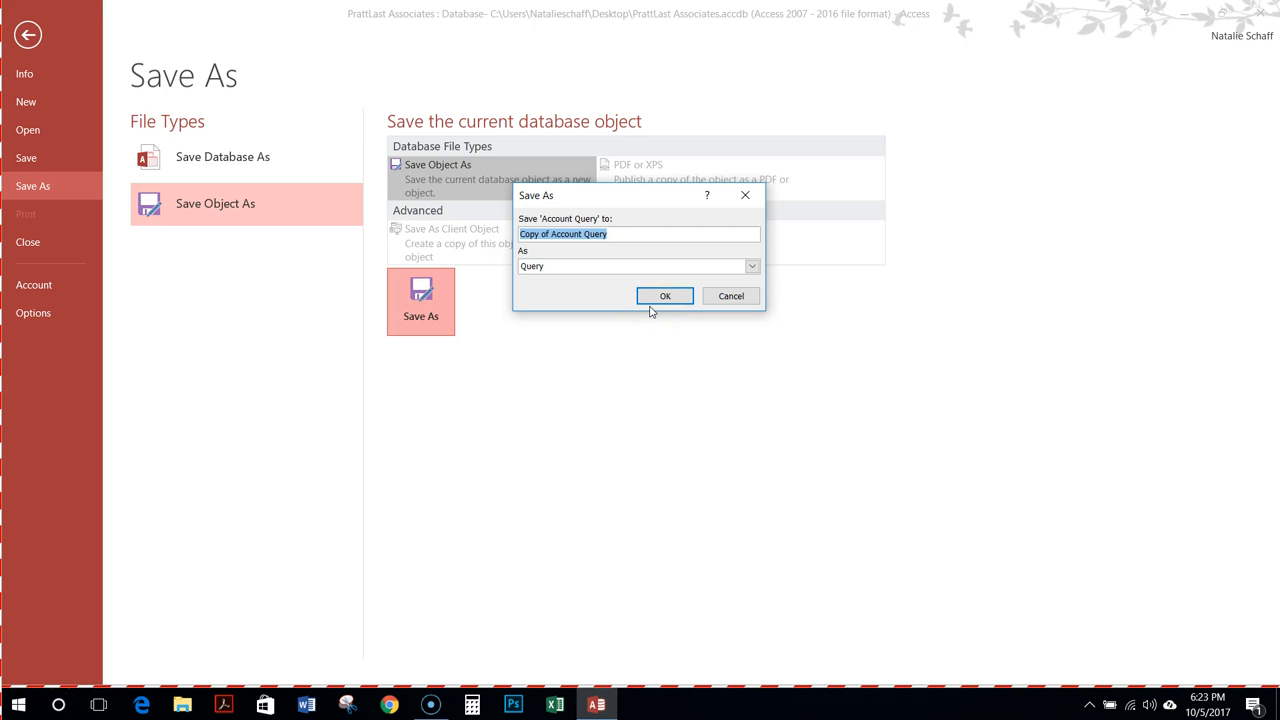
text(AM35)
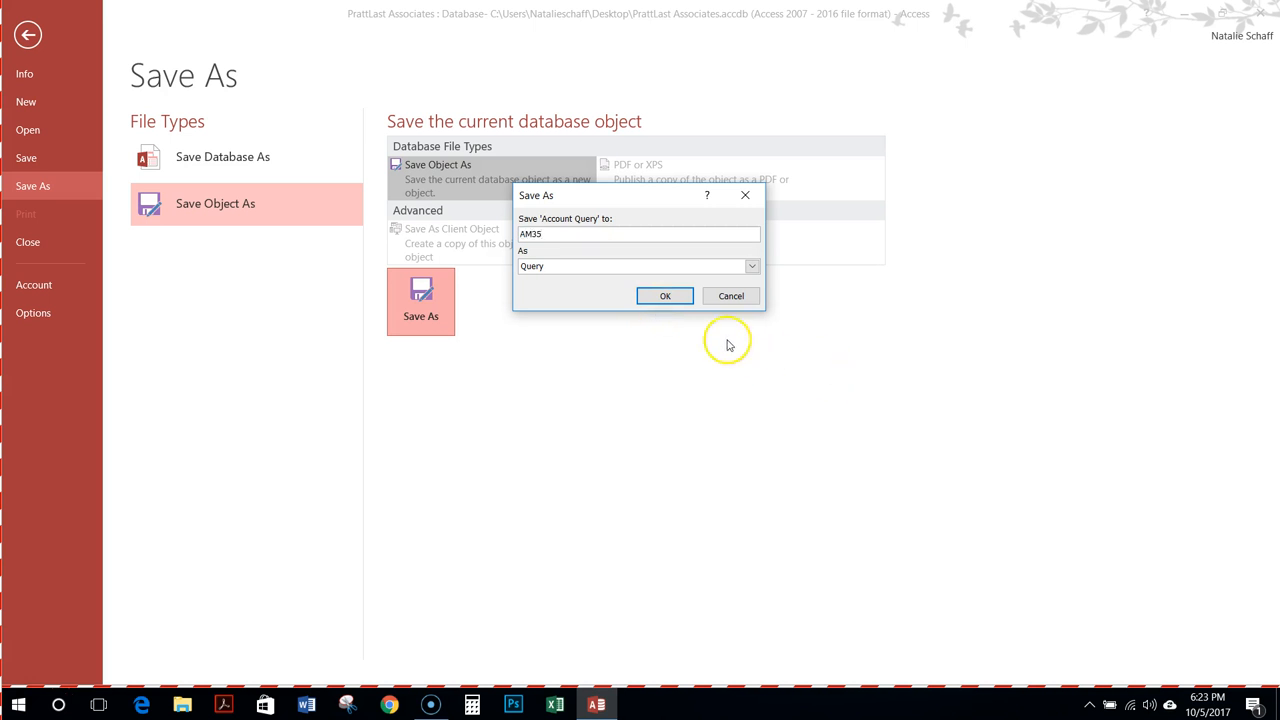
click(659, 298)
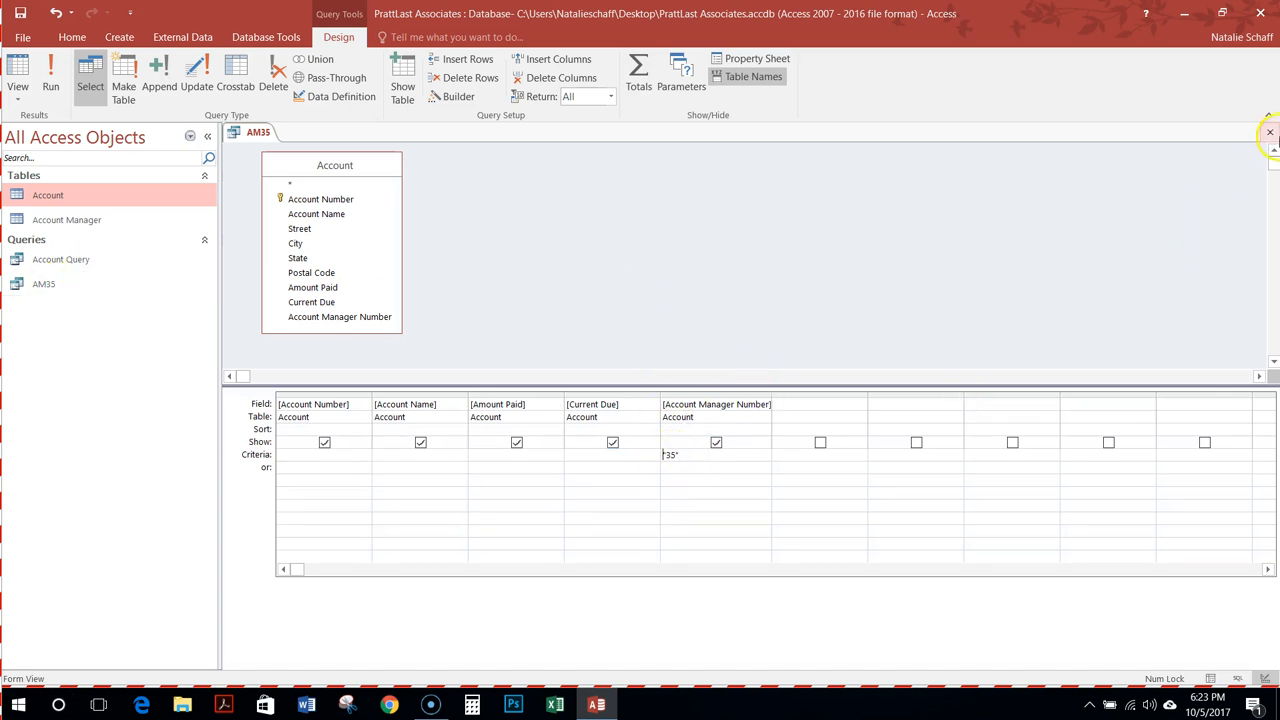
click(1271, 134)
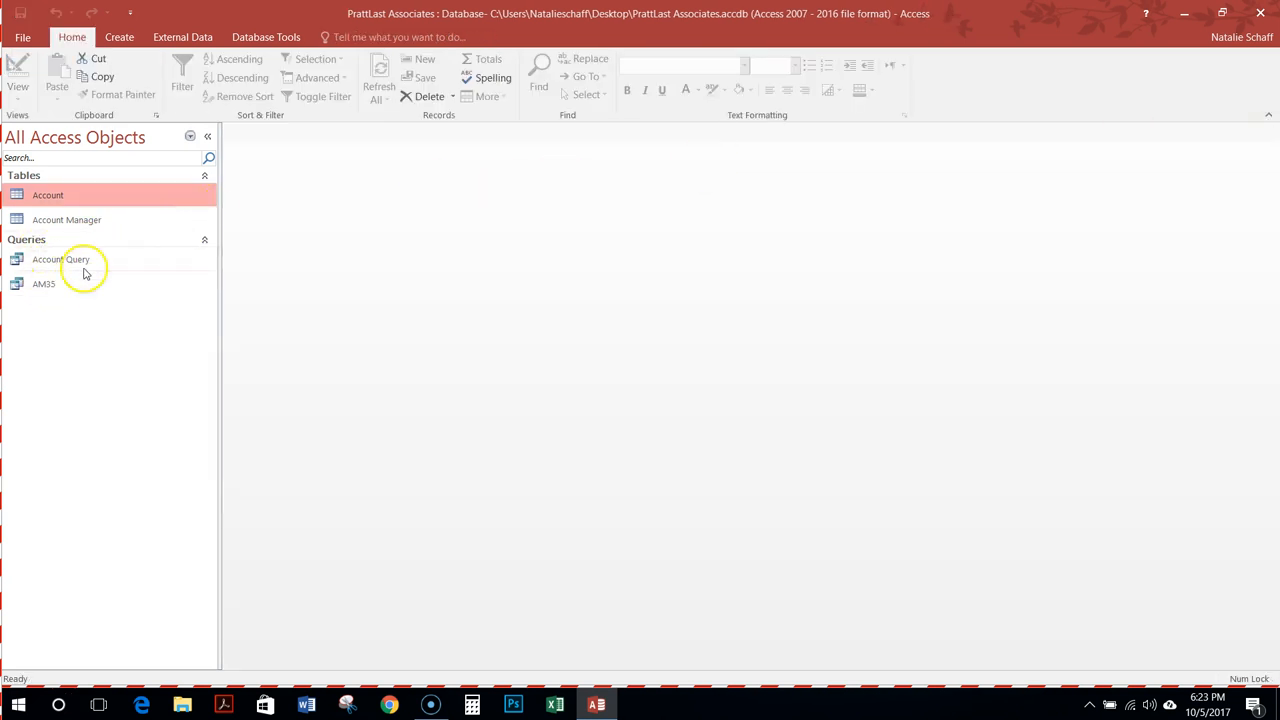
Create a form based on the Account table and show it in Form View
click(121, 38)
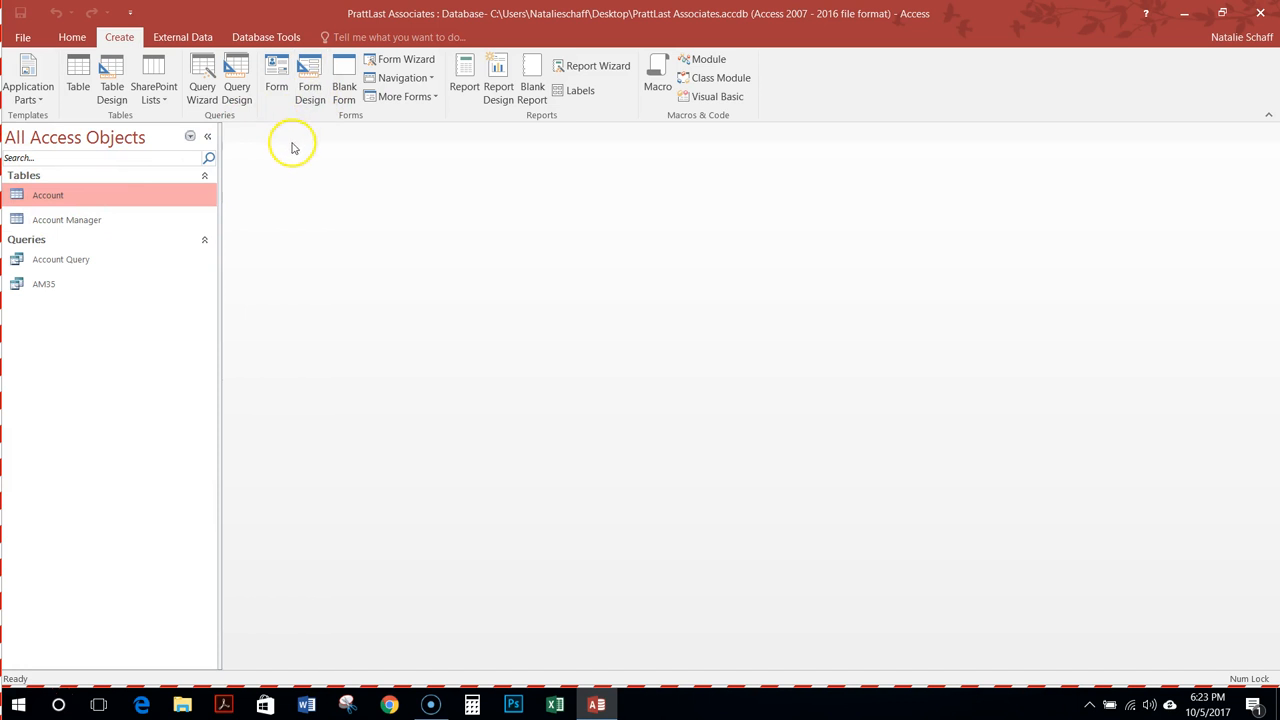
click(279, 77)
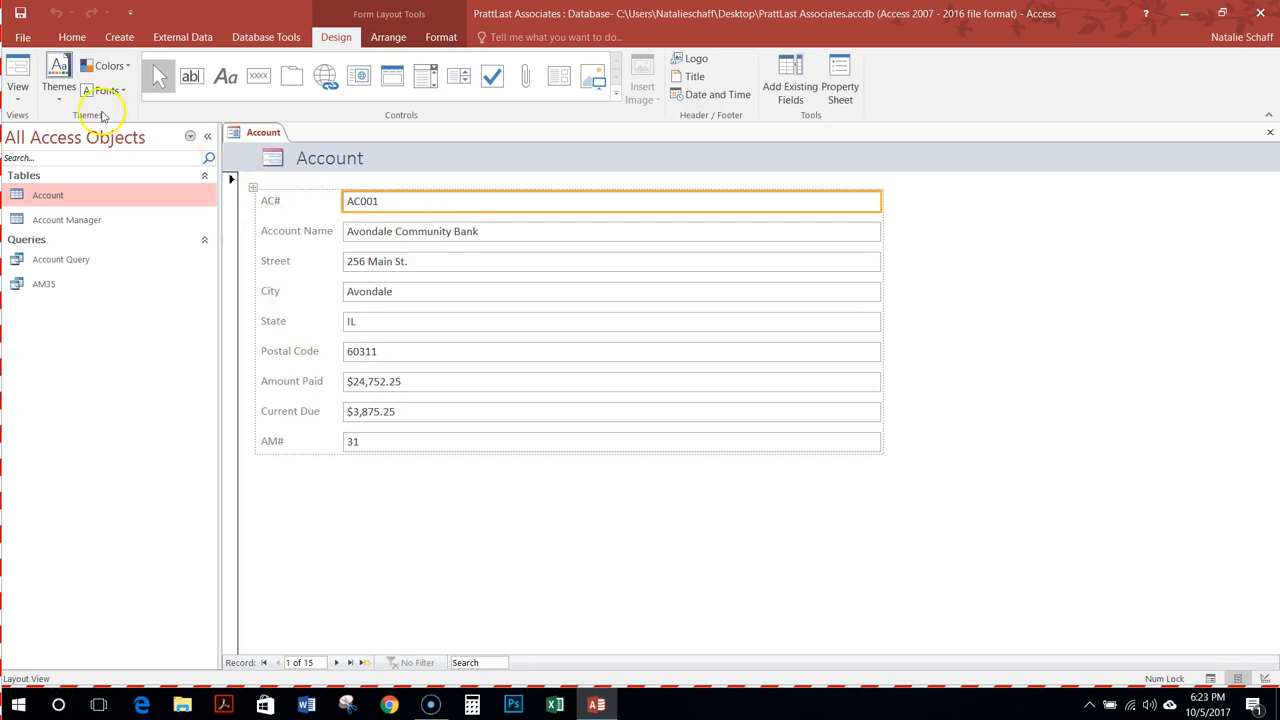
click(16, 101)
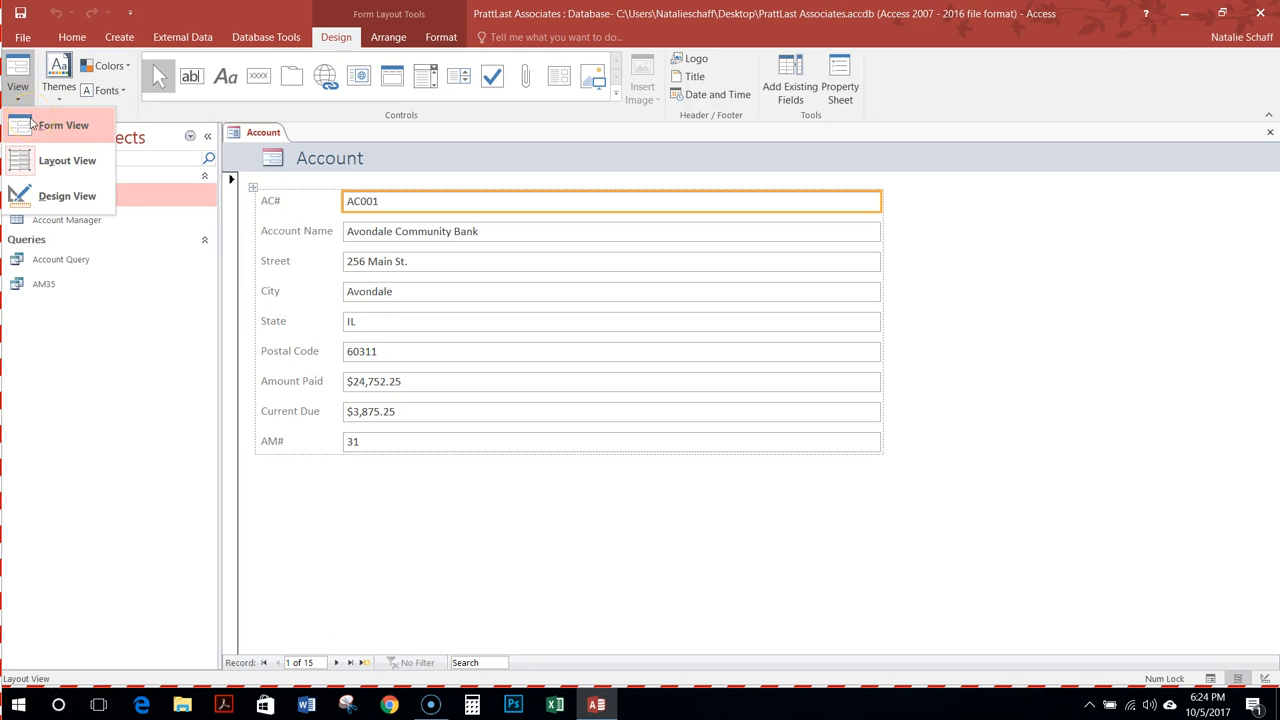
click(30, 123)
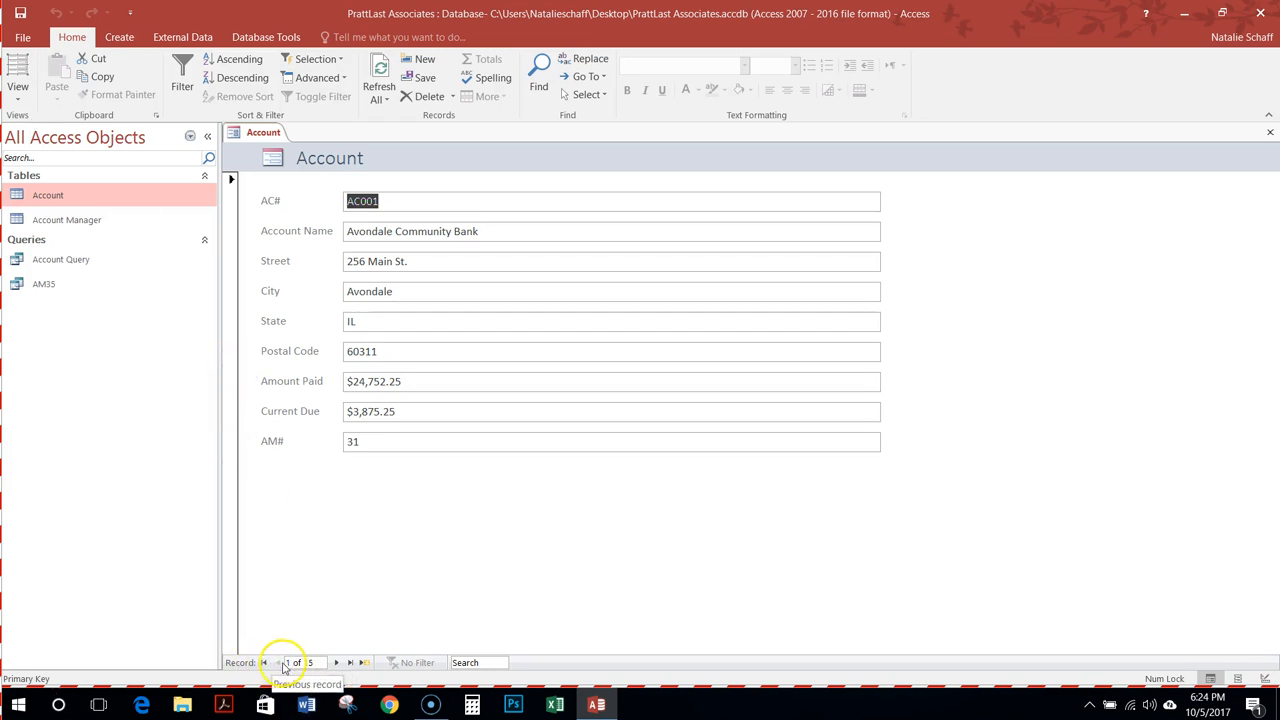
Browse forward and back through the first few account records in the form
click(338, 663)
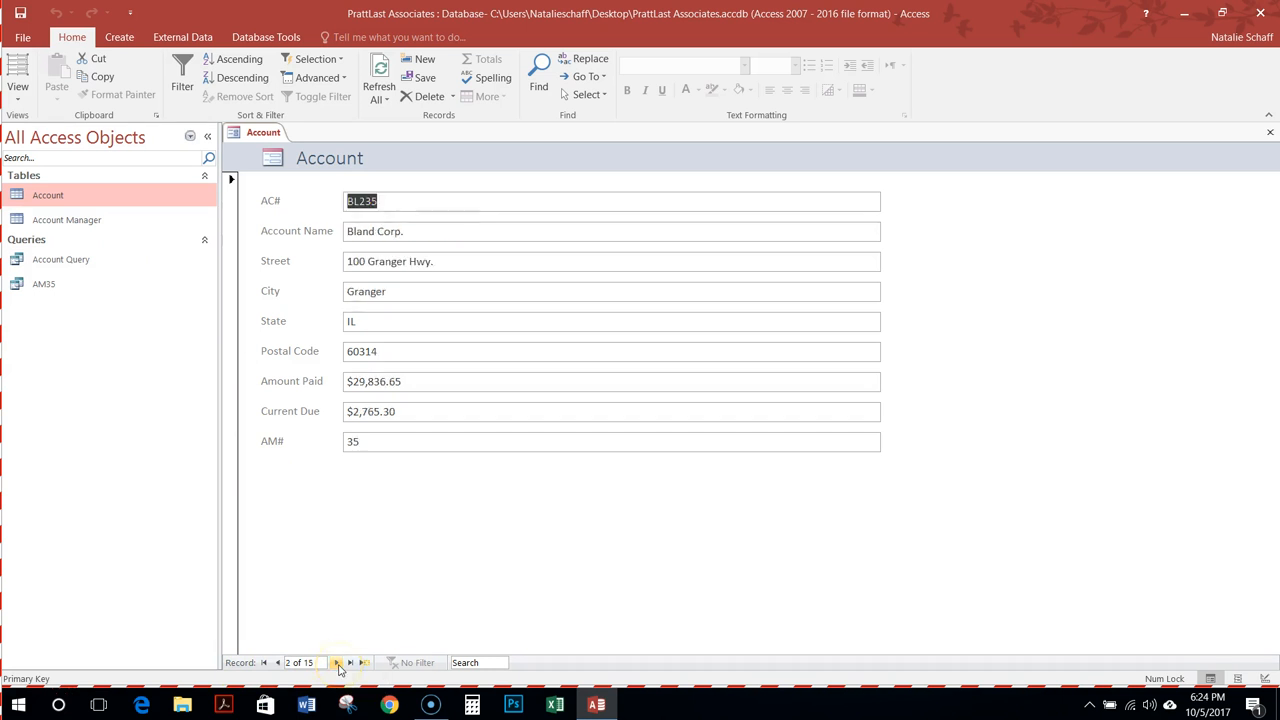
click(338, 663)
click(338, 663)
click(338, 663)
click(279, 663)
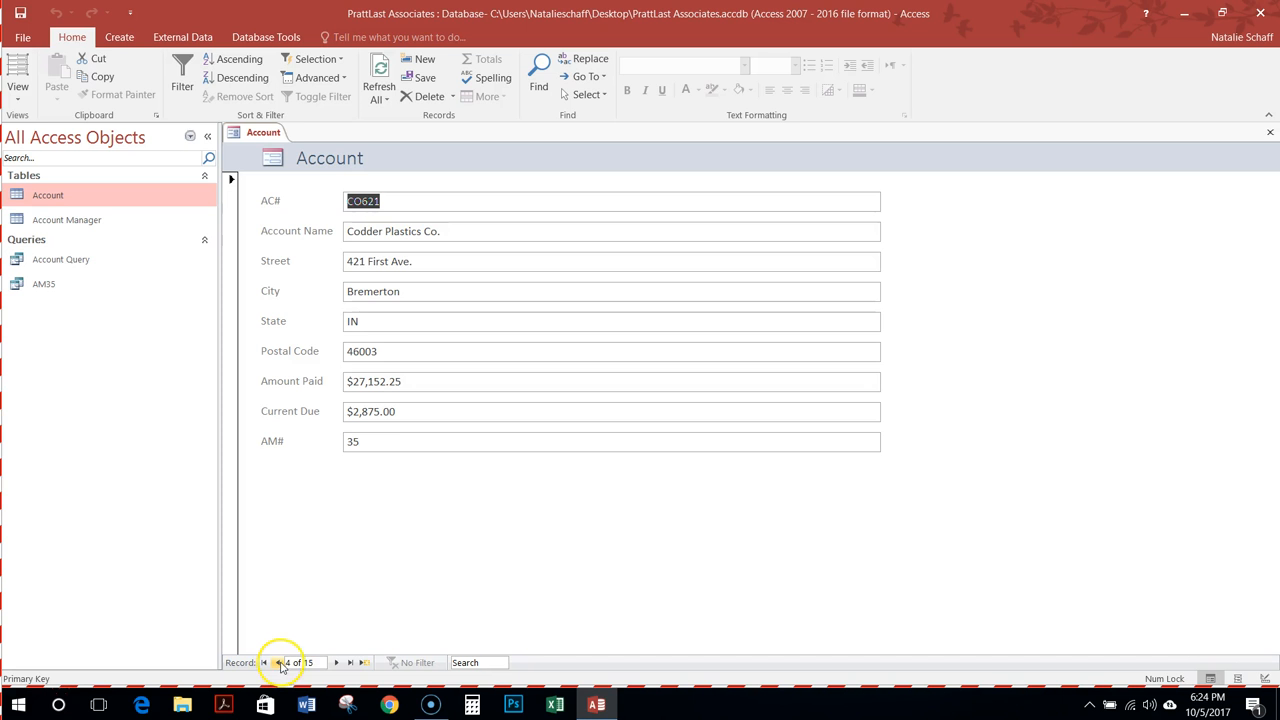
click(338, 663)
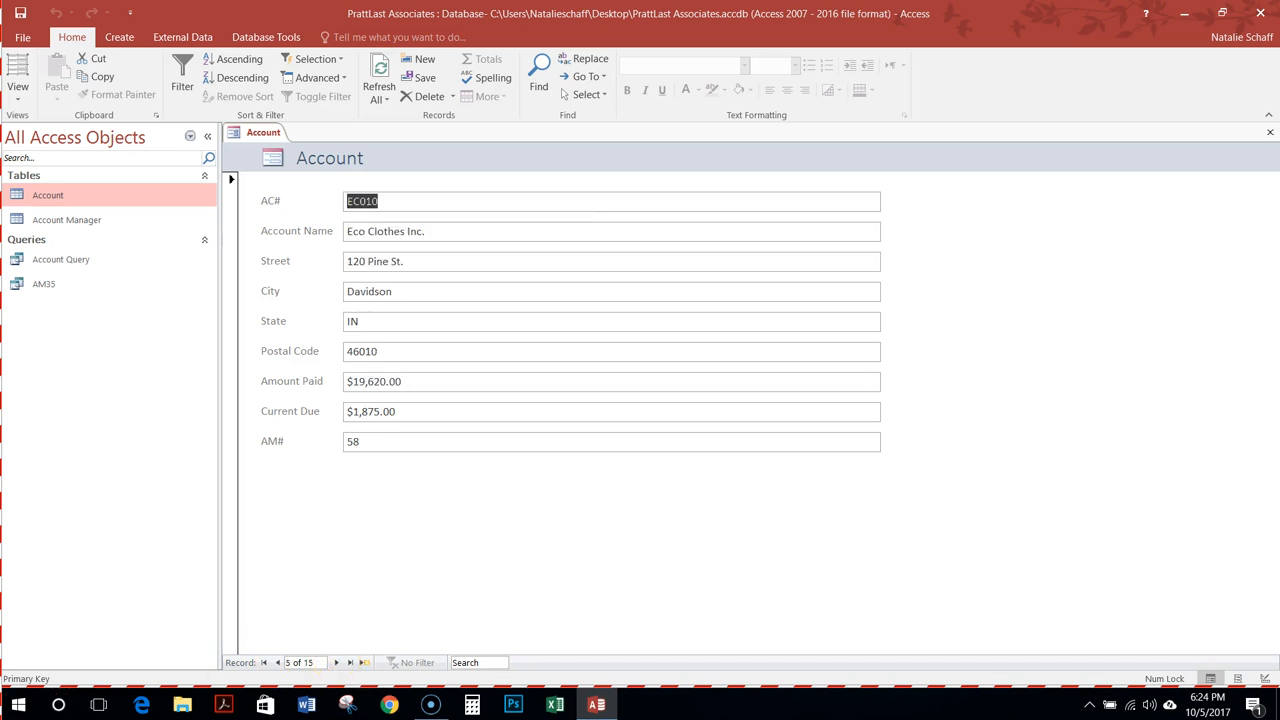
click(28, 700)
Close the new form, saving it under the name Account
click(1270, 133)
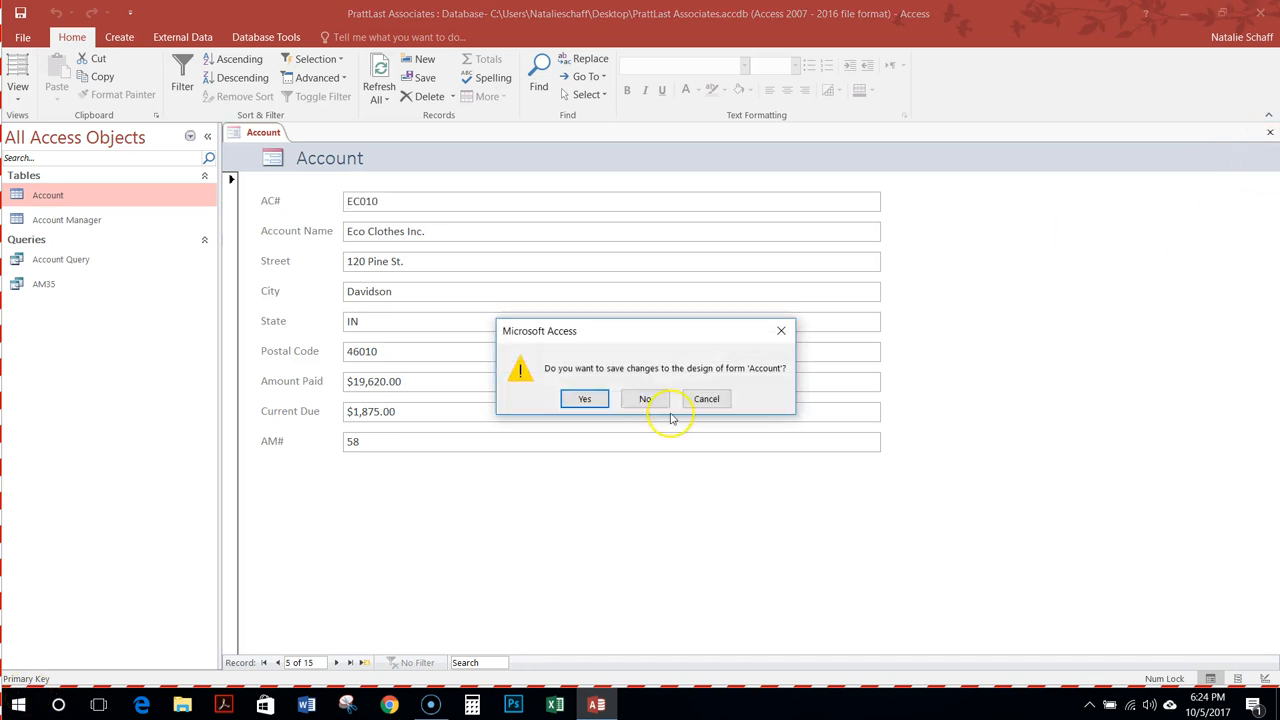
click(585, 399)
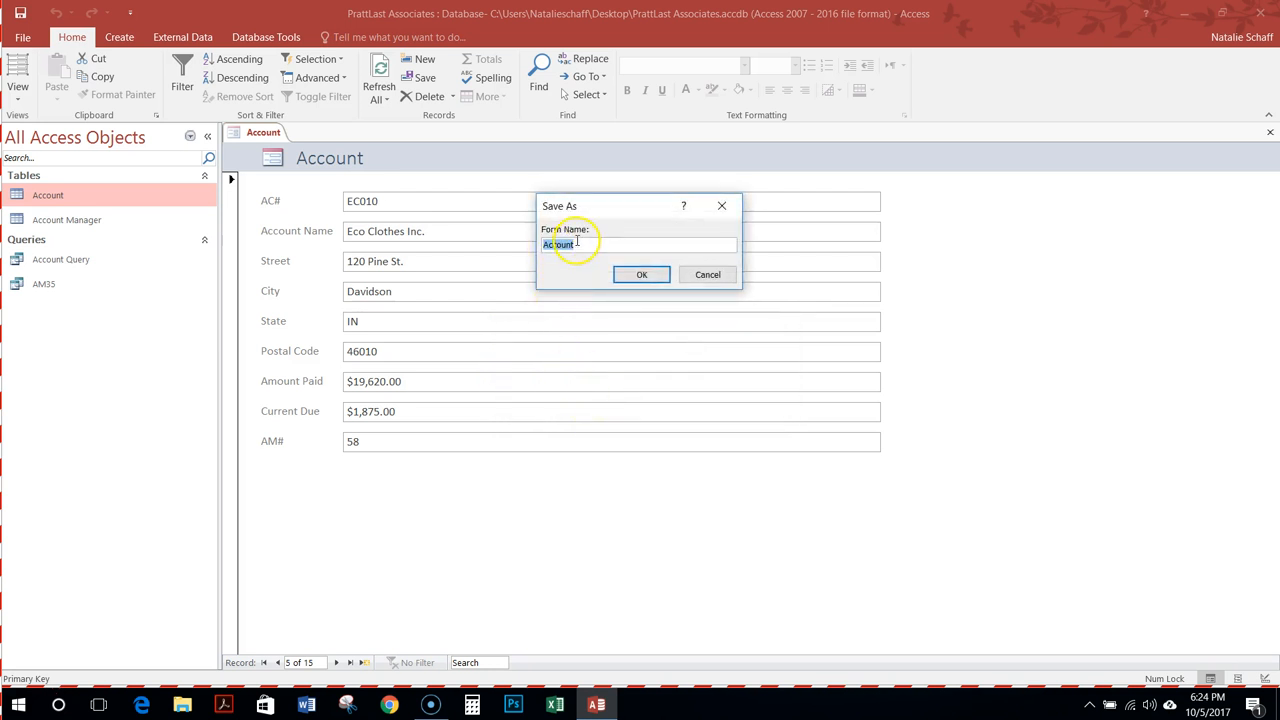
click(643, 276)
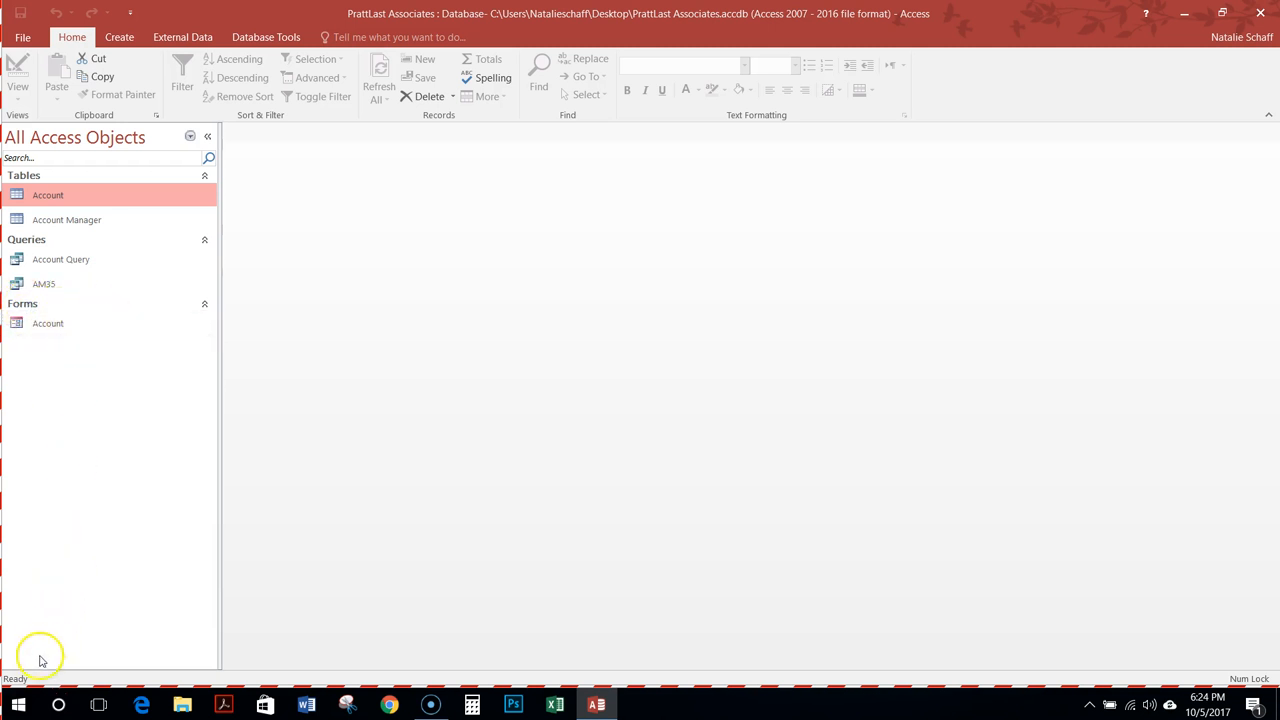
click(35, 691)
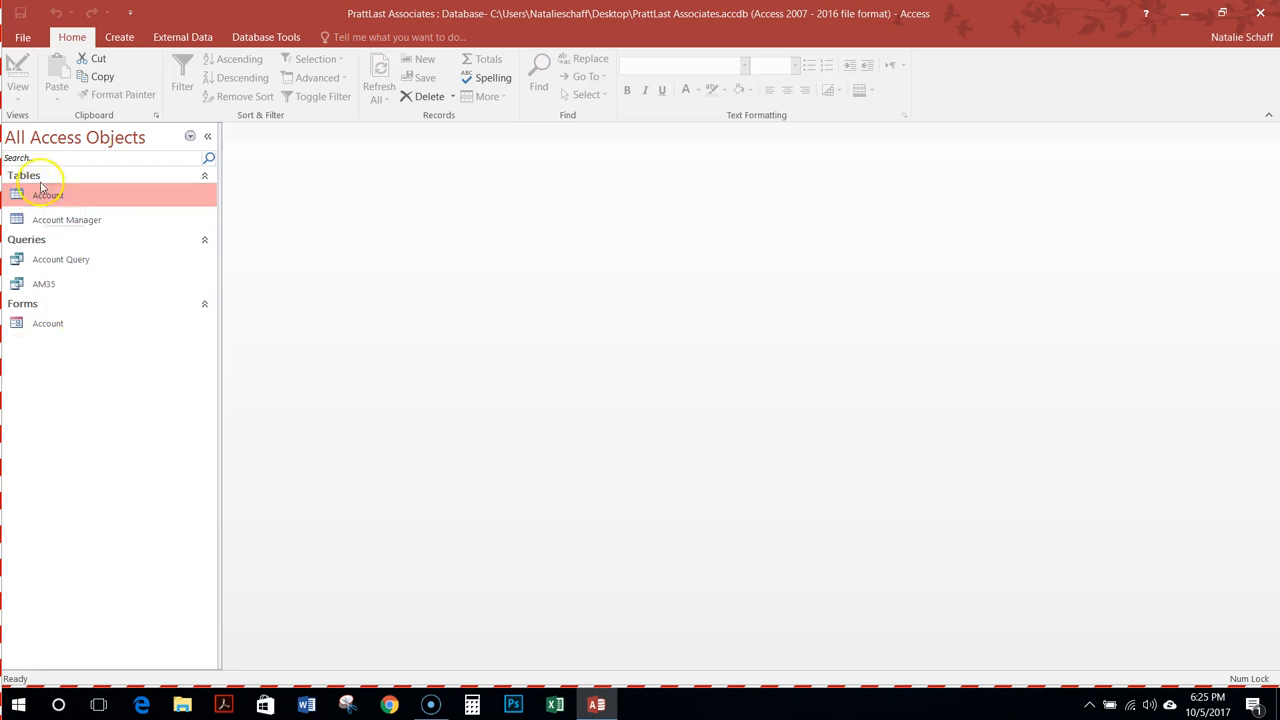
Start a Report Wizard report on the Account table with Account Number, Account Name, Amount Paid, Current Due and Account Manager Number
click(120, 40)
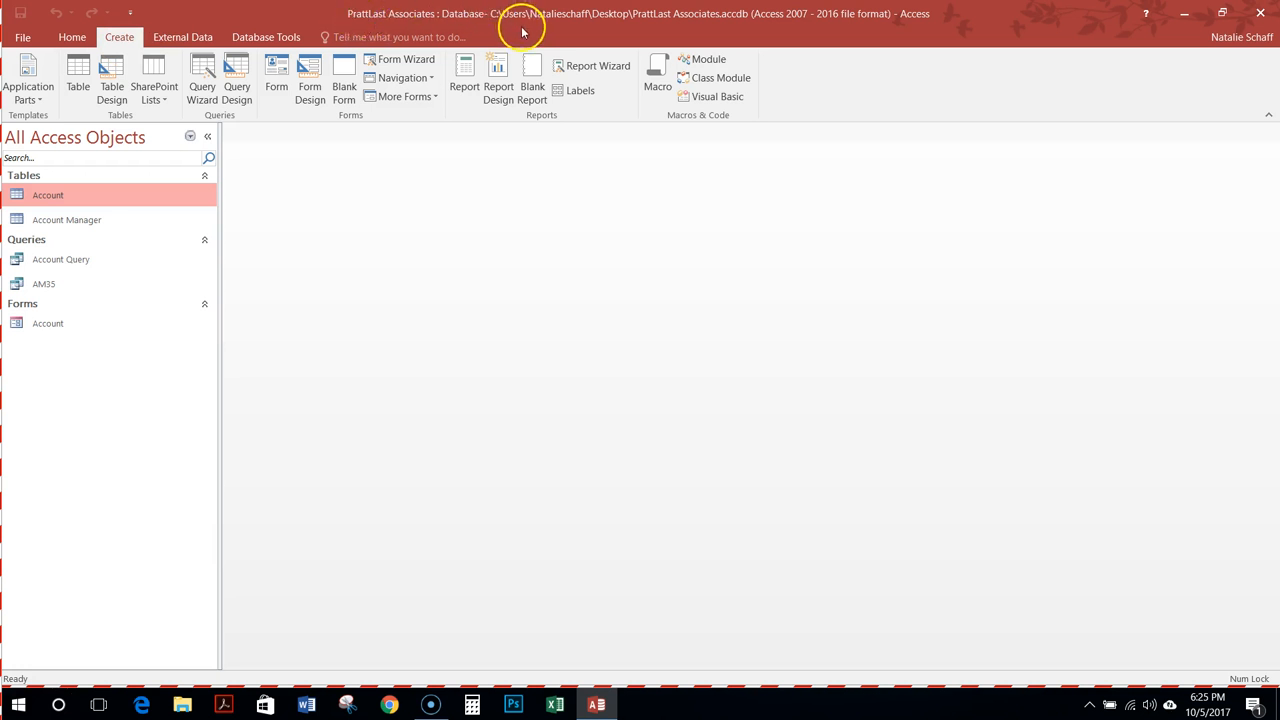
click(573, 69)
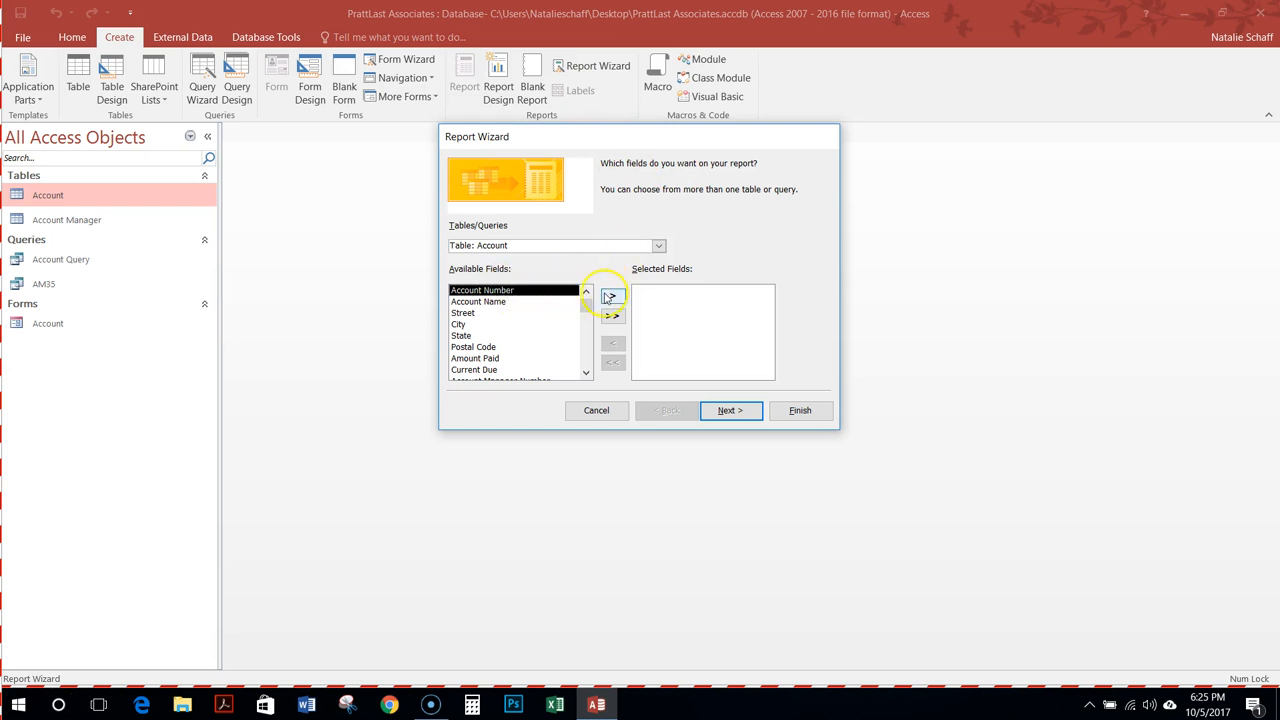
double_click(522, 290)
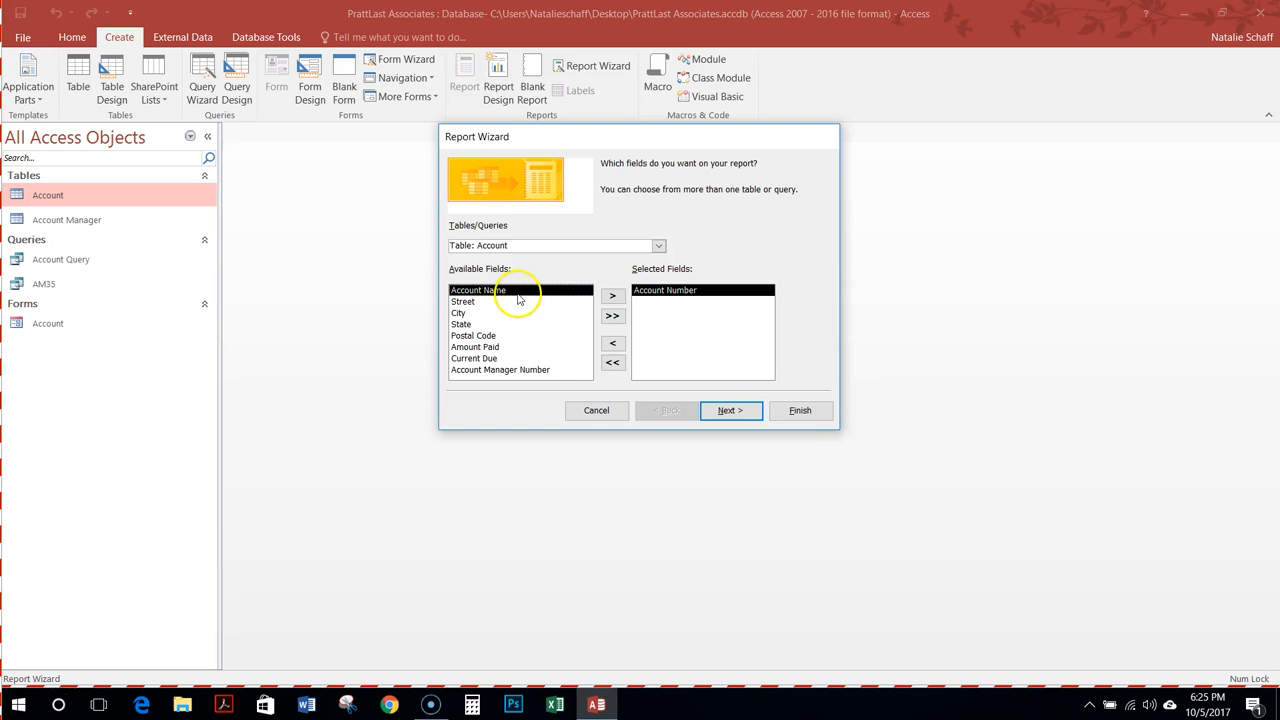
double_click(520, 294)
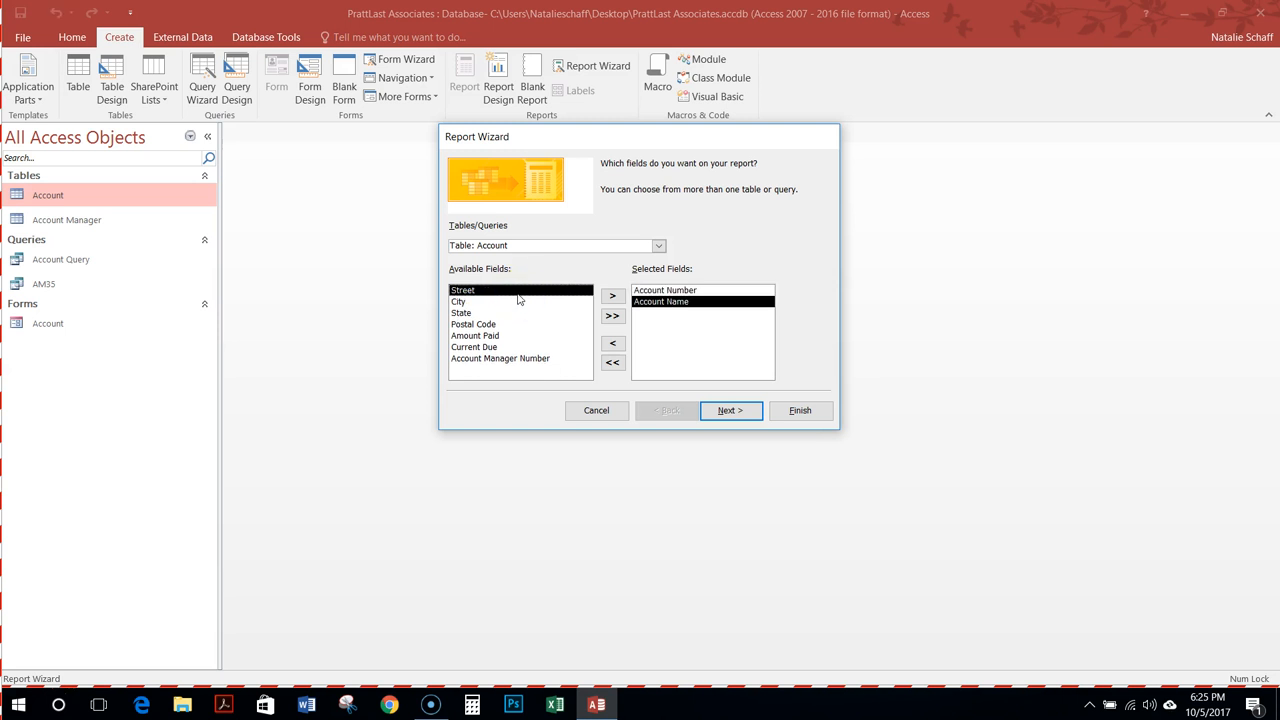
double_click(503, 336)
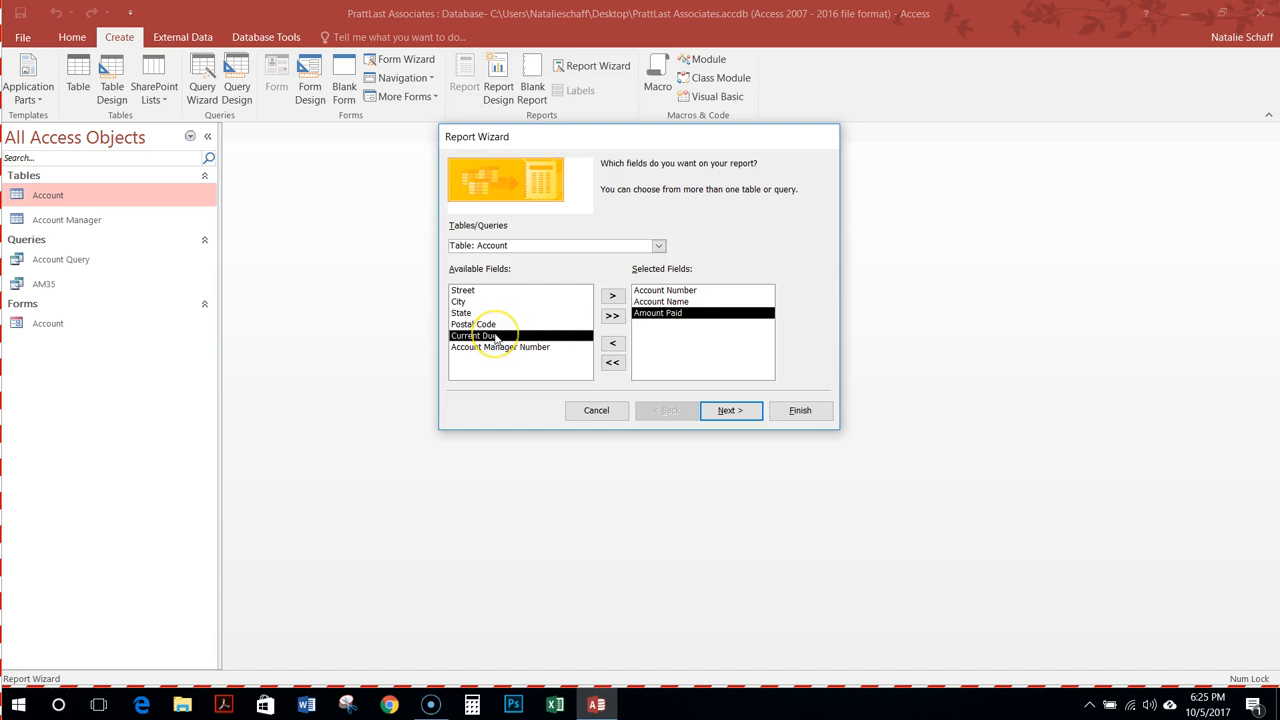
double_click(498, 336)
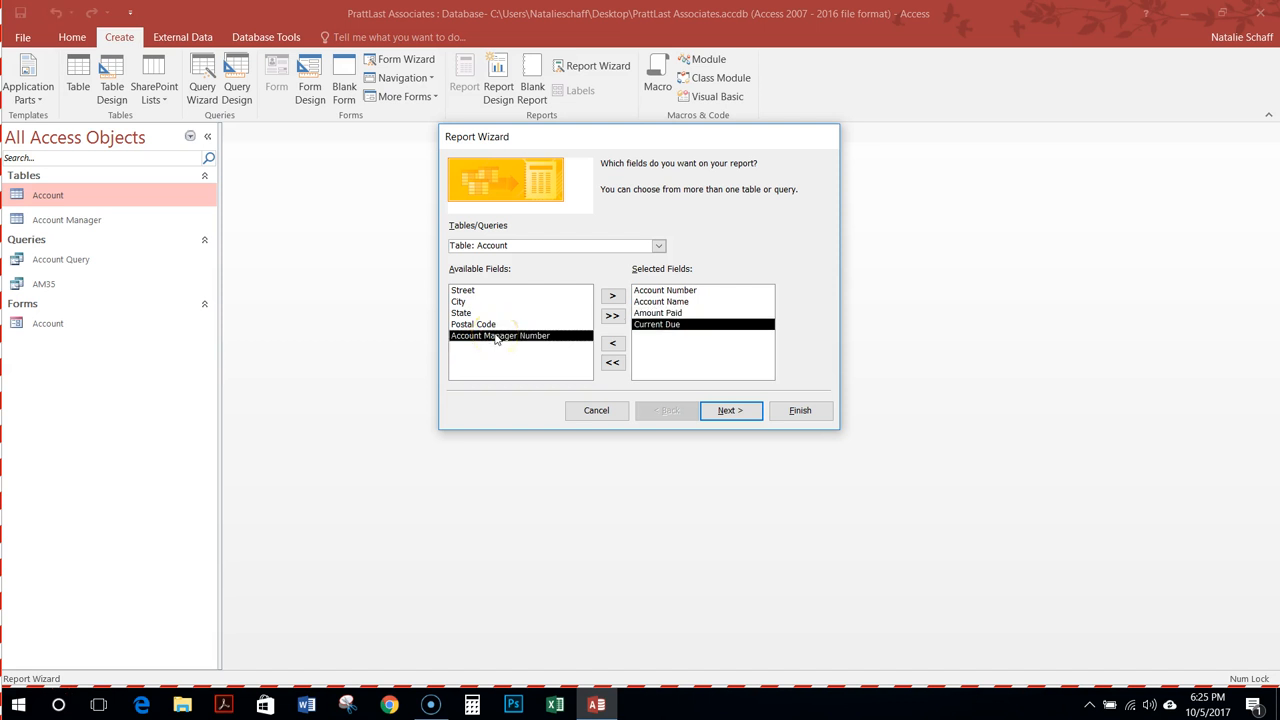
double_click(497, 337)
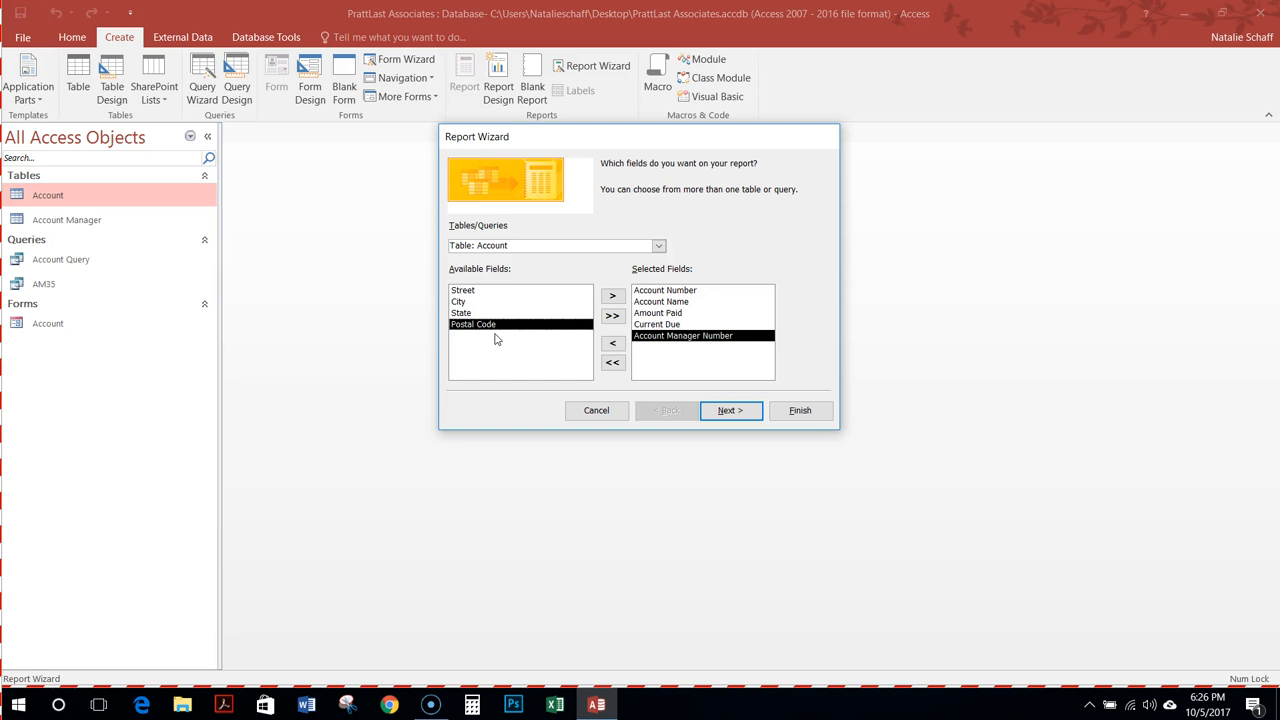
Leave the report without grouping levels or sort fields, and accept the Tabular layout in Portrait orientation
click(731, 411)
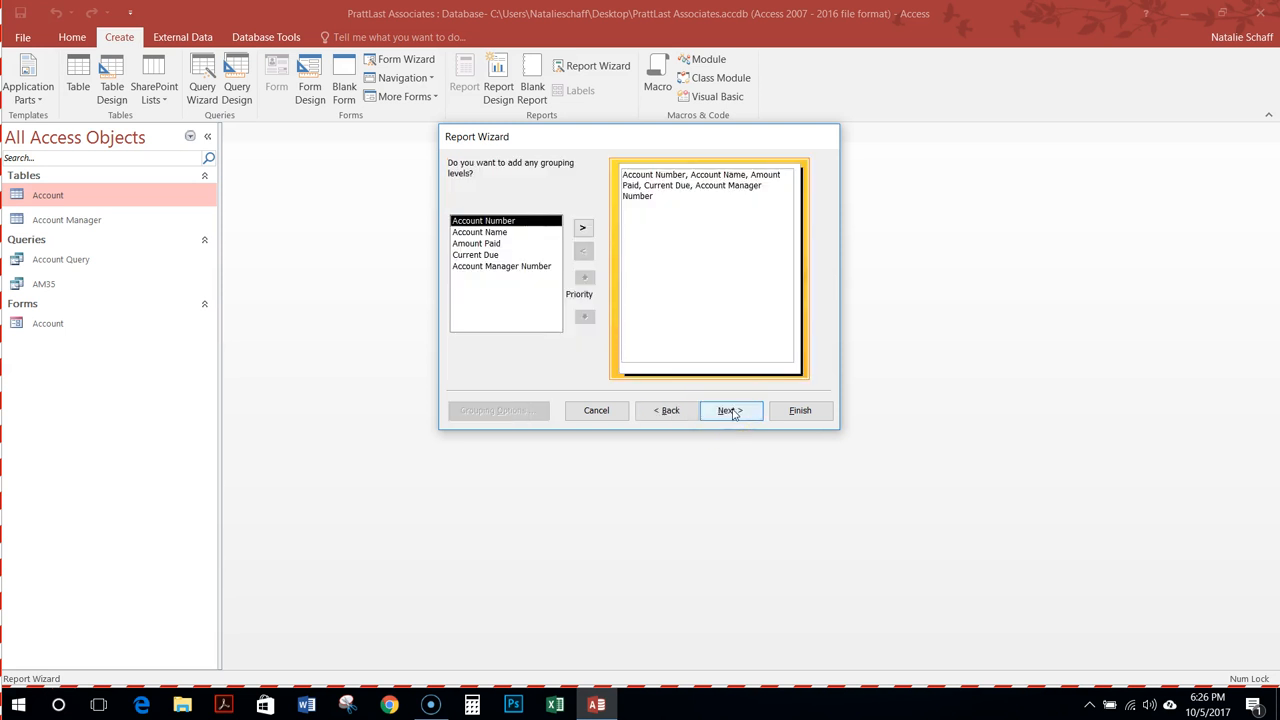
click(731, 411)
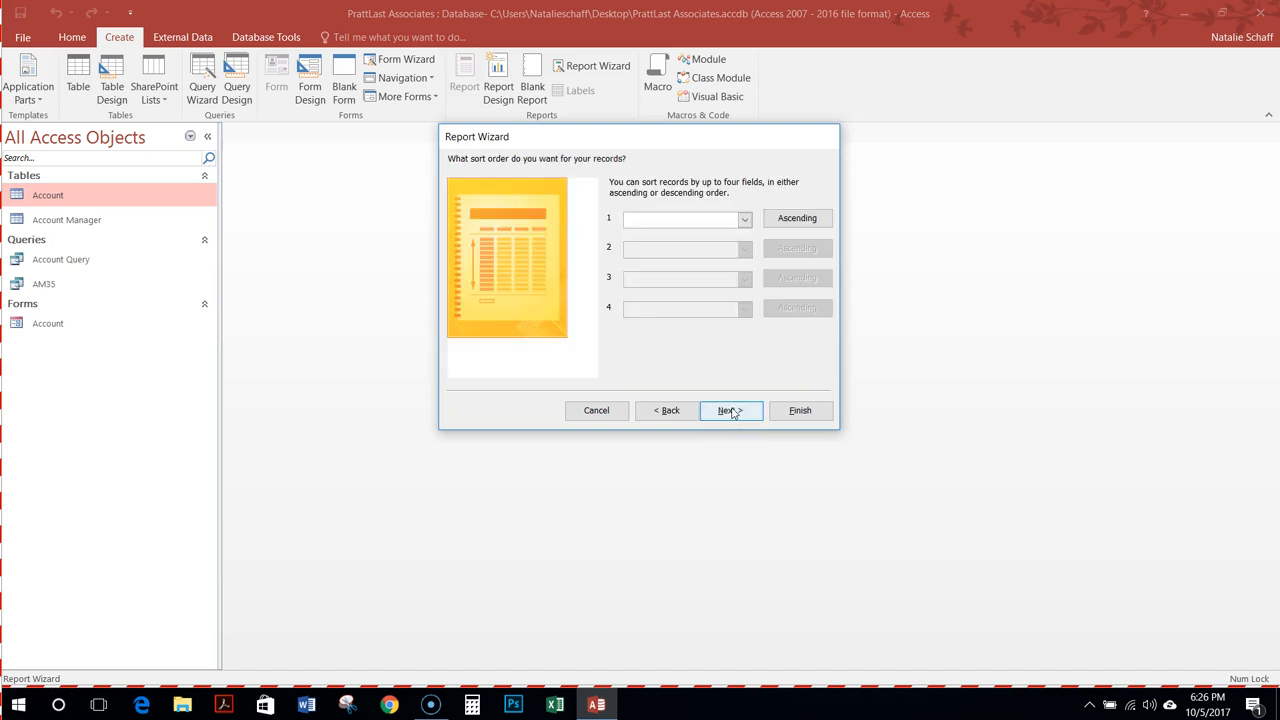
click(745, 219)
click(746, 220)
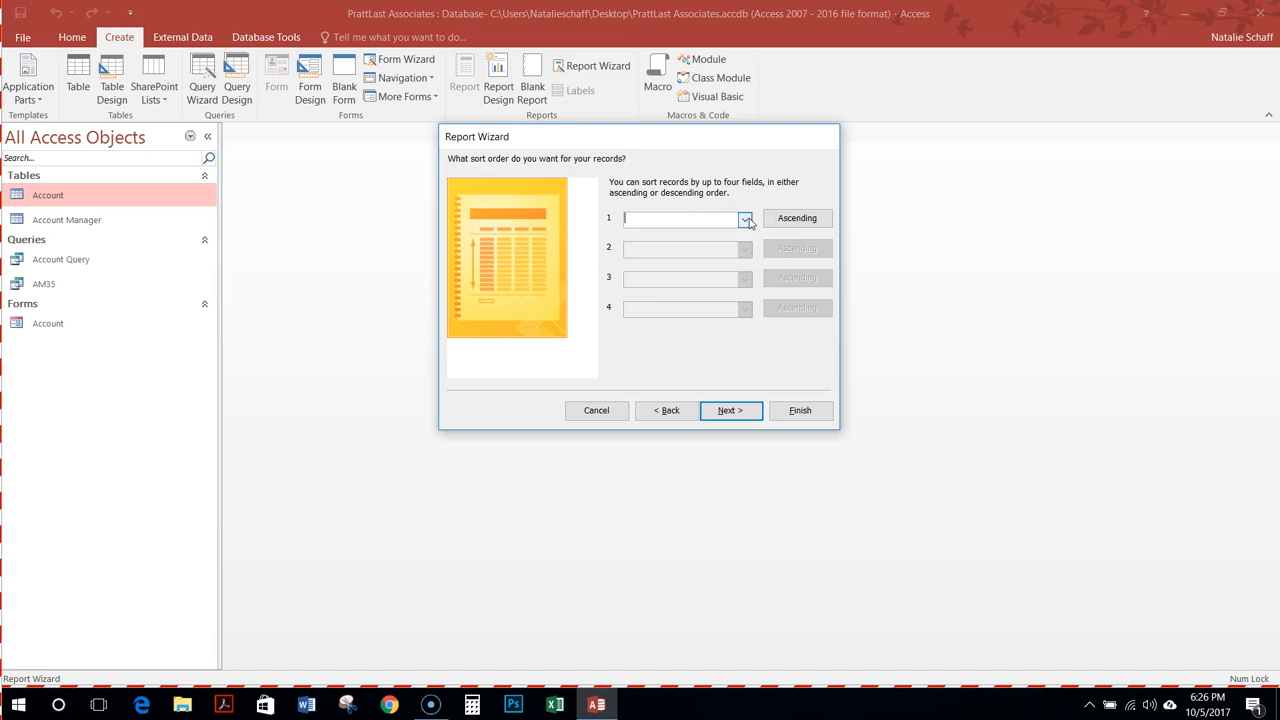
click(731, 412)
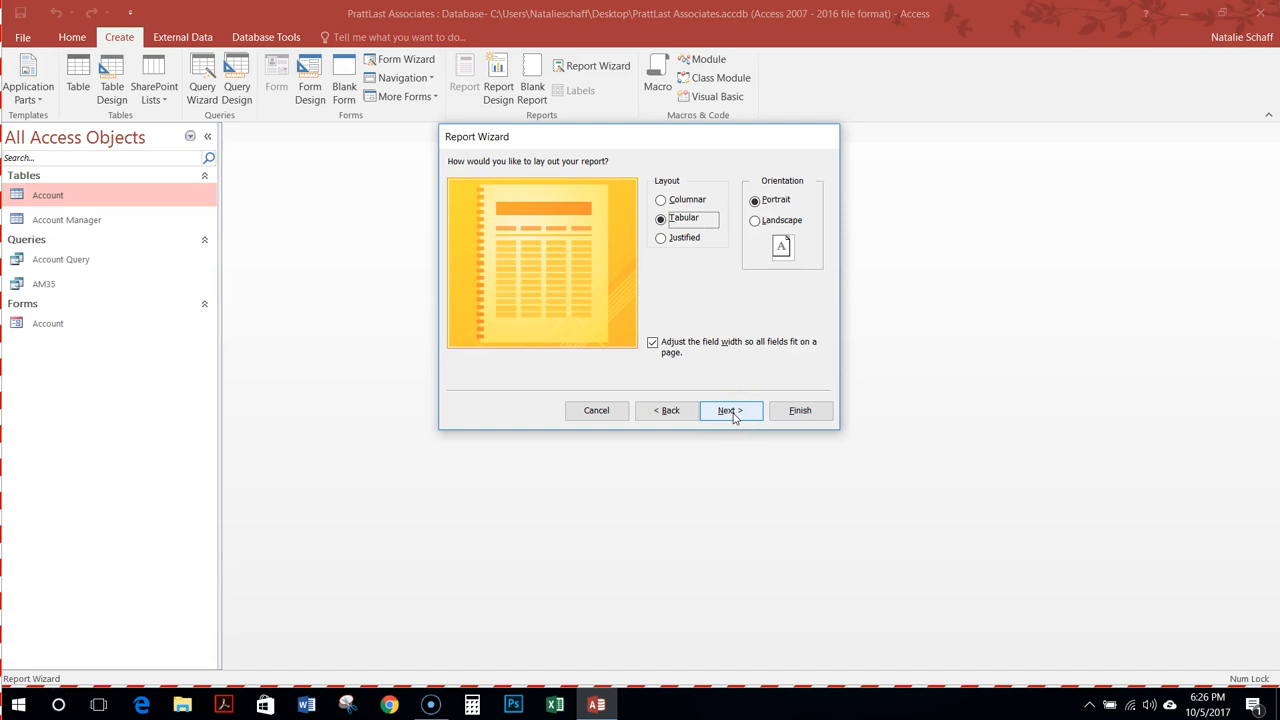
click(731, 411)
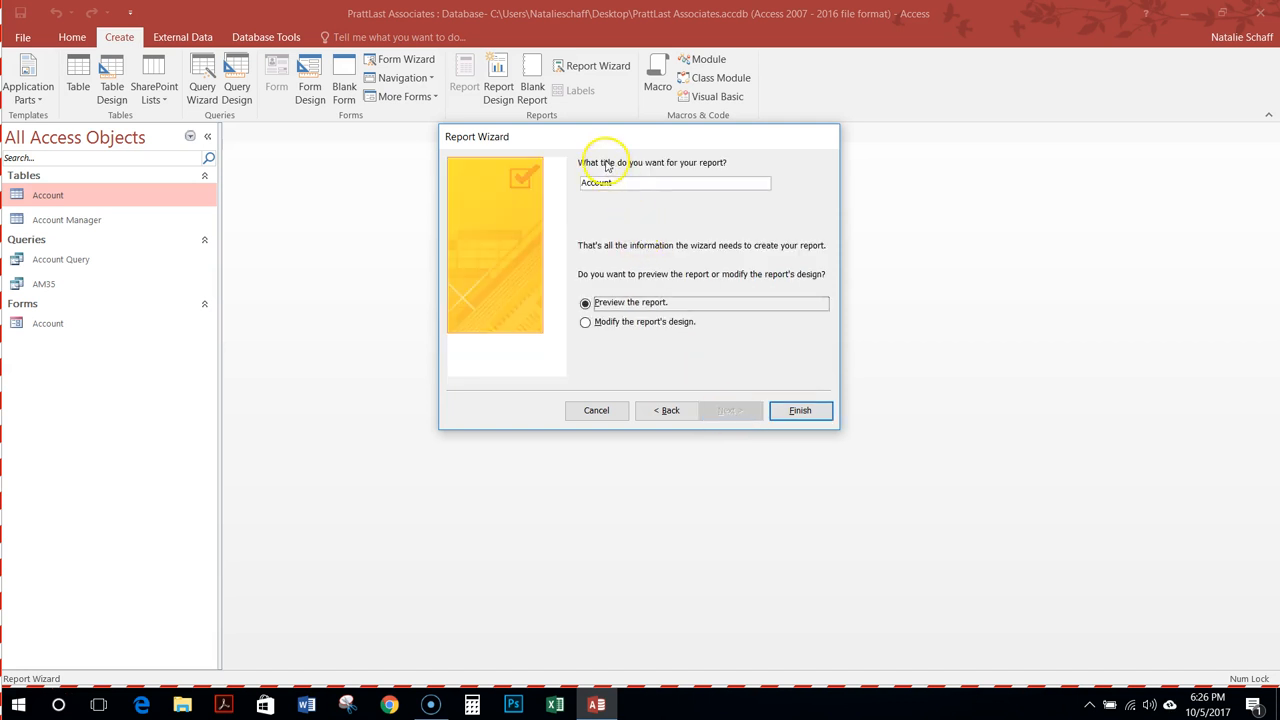
Title the report Account Financial Report, generate it, and leave its print preview for Design View
click(627, 182)
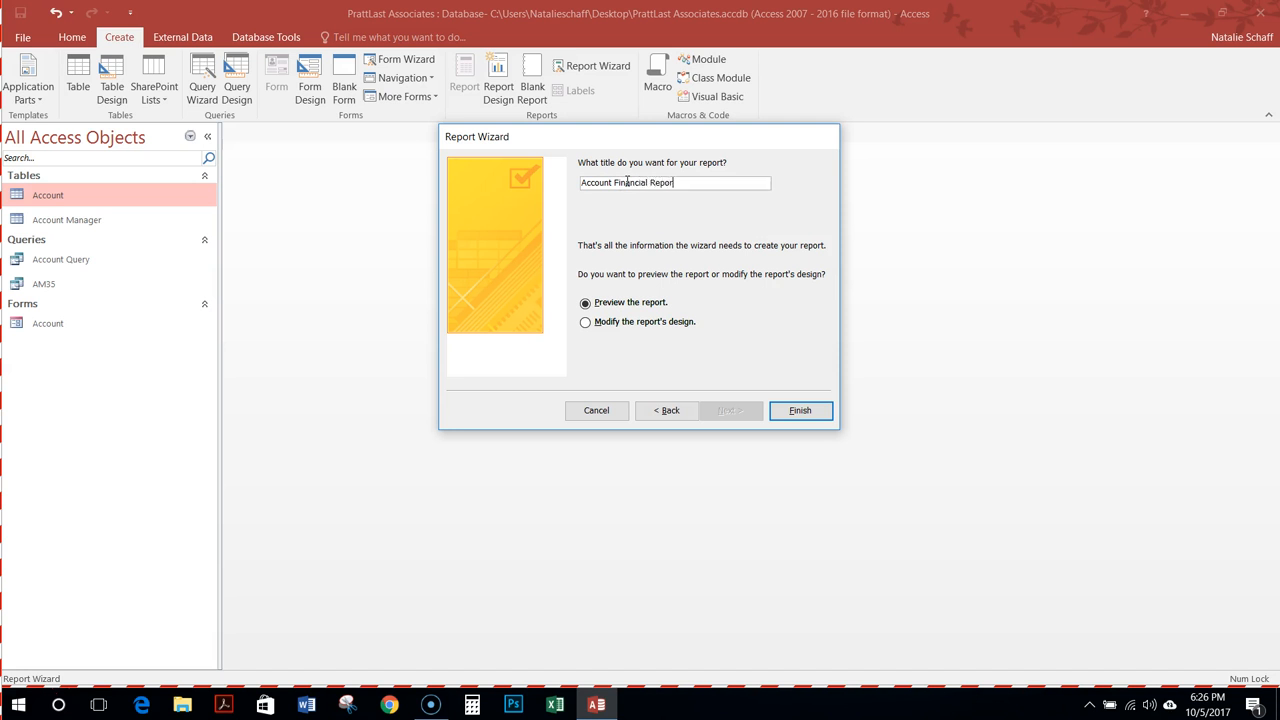
click(808, 415)
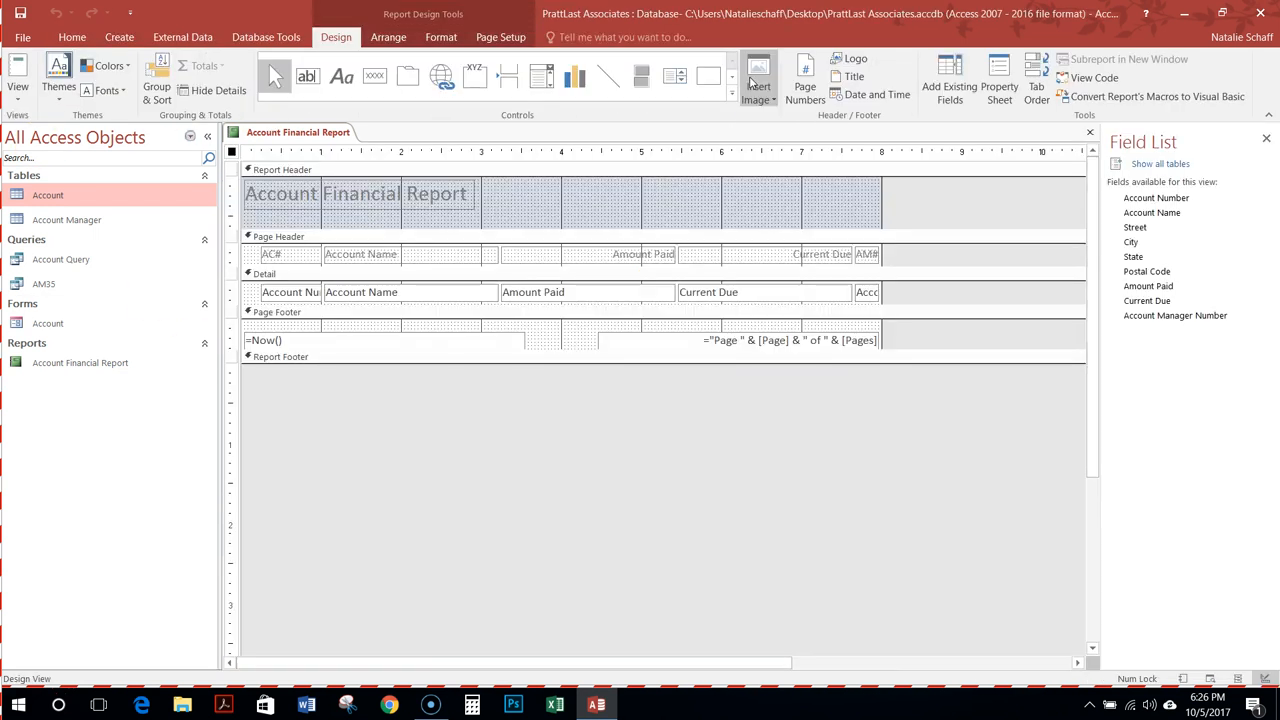
click(750, 82)
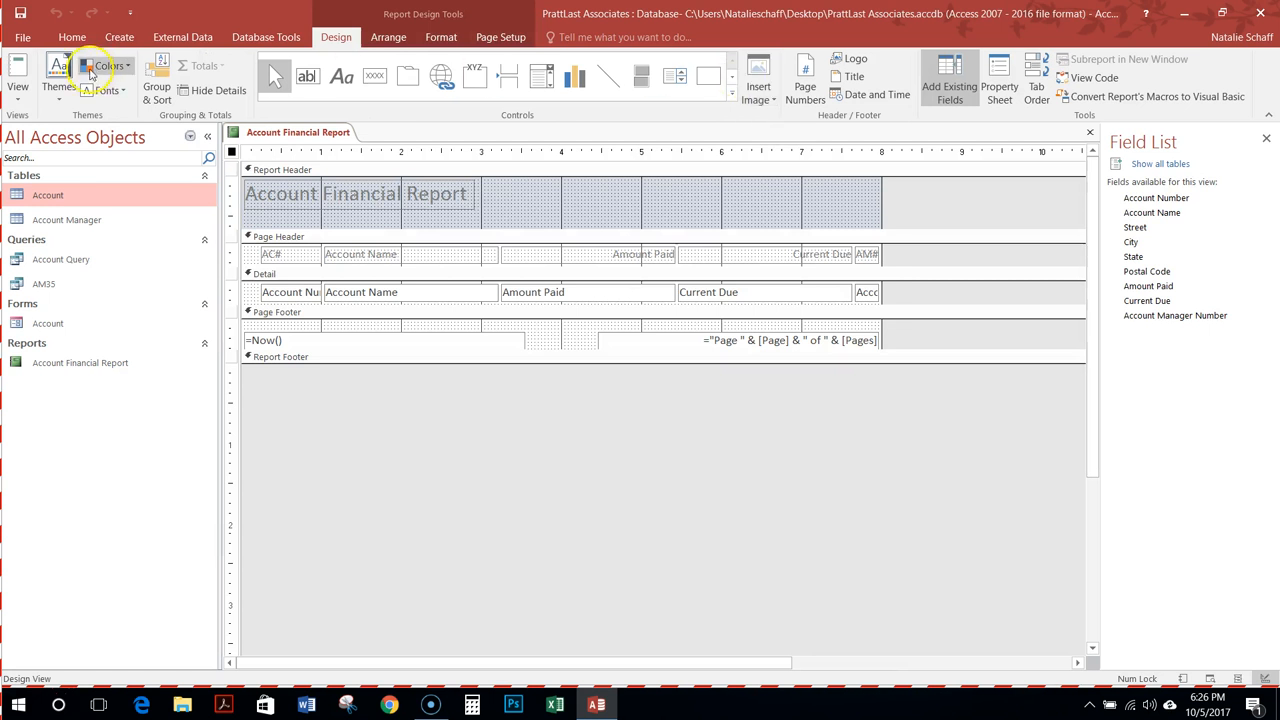
Switch the Account Financial Report from Design View to Layout View
click(17, 98)
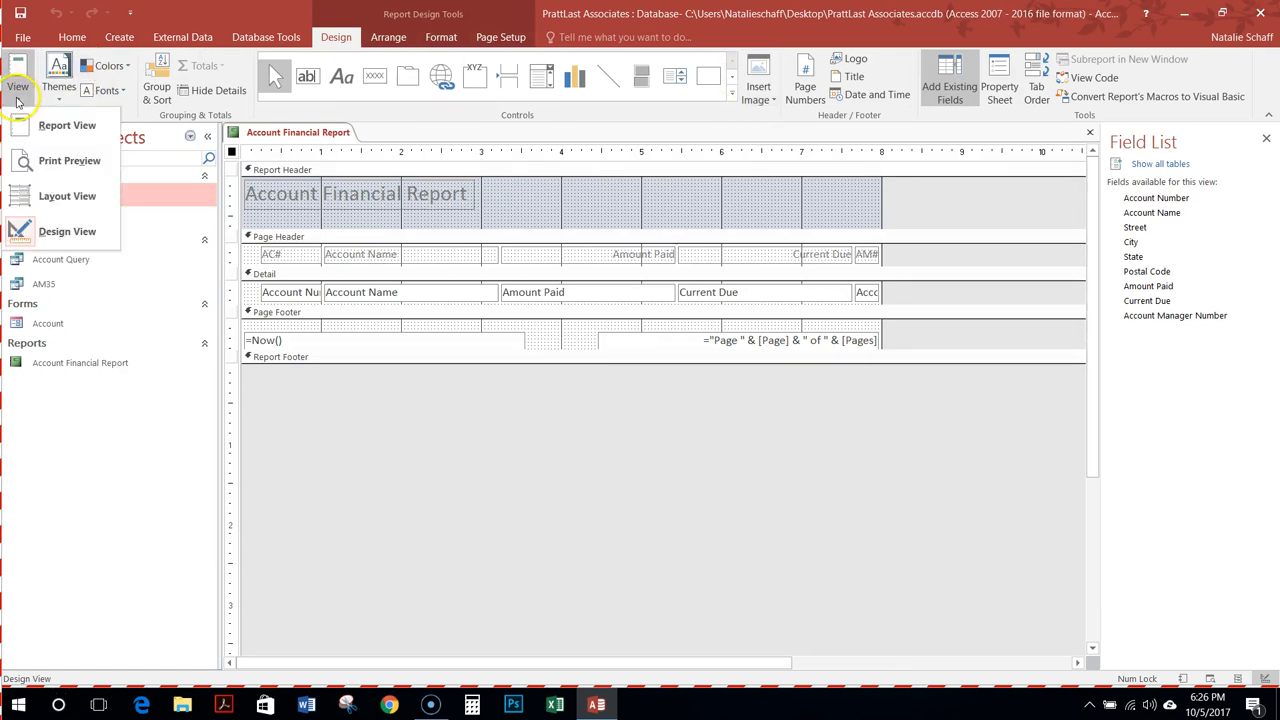
click(35, 196)
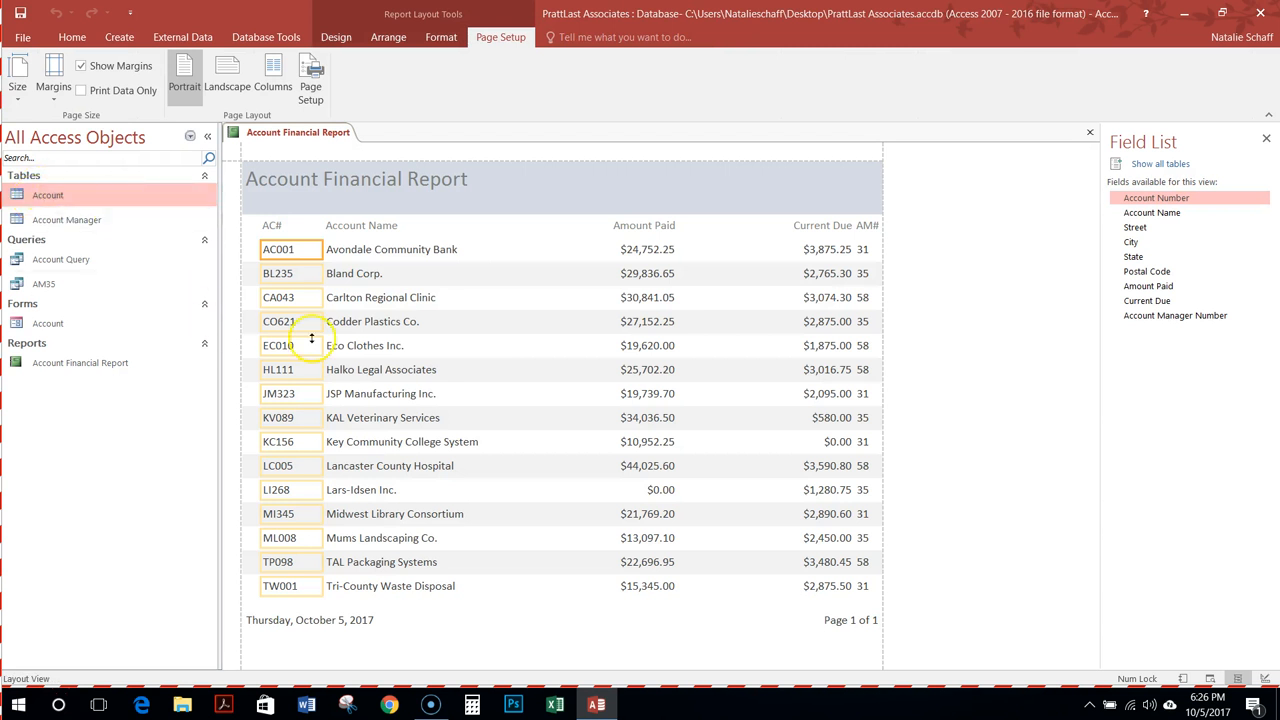
click(377, 344)
click(625, 368)
click(414, 278)
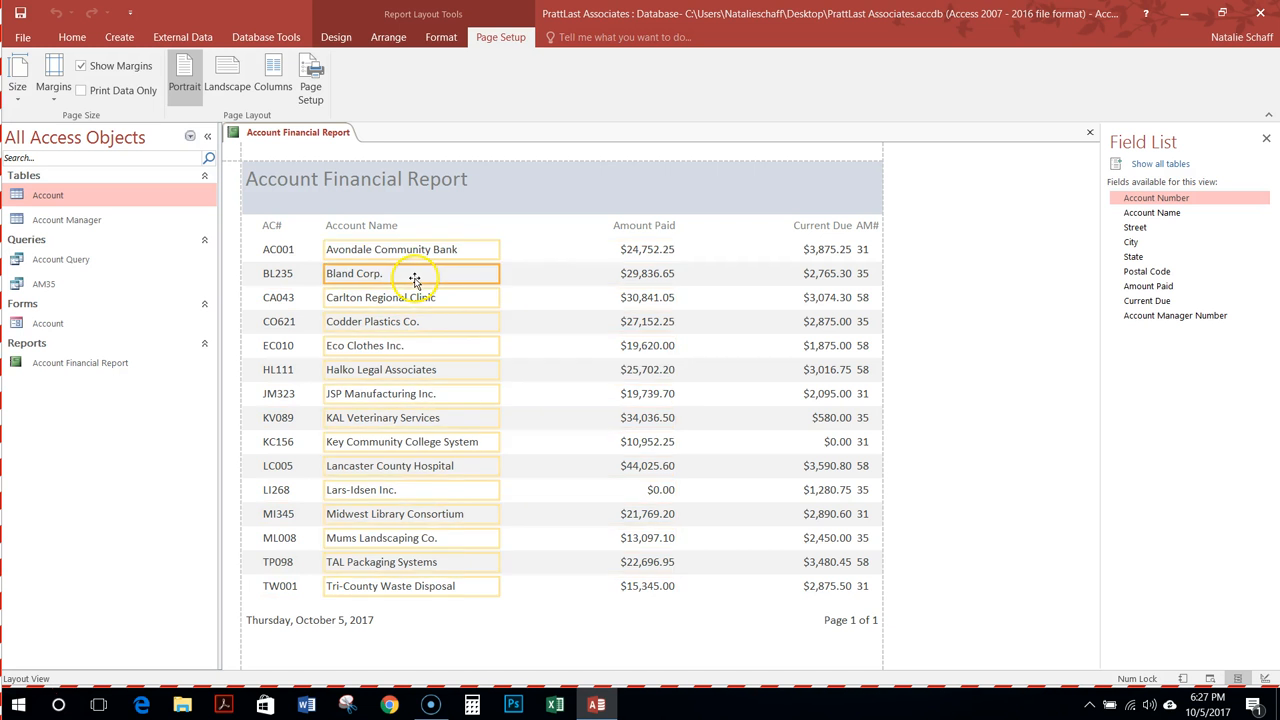
Narrow the Amount Paid heading and its values to the same width, pulling in their right edges to leave space before Current Due
click(656, 273)
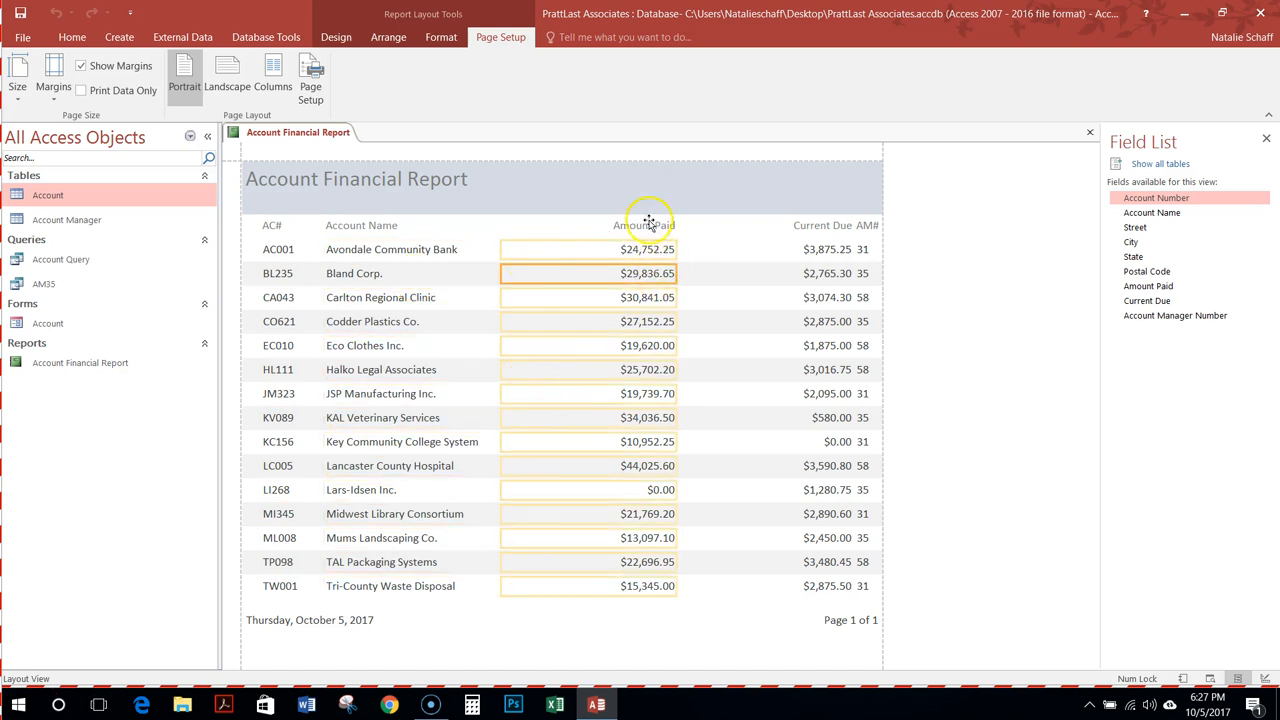
click(650, 227)
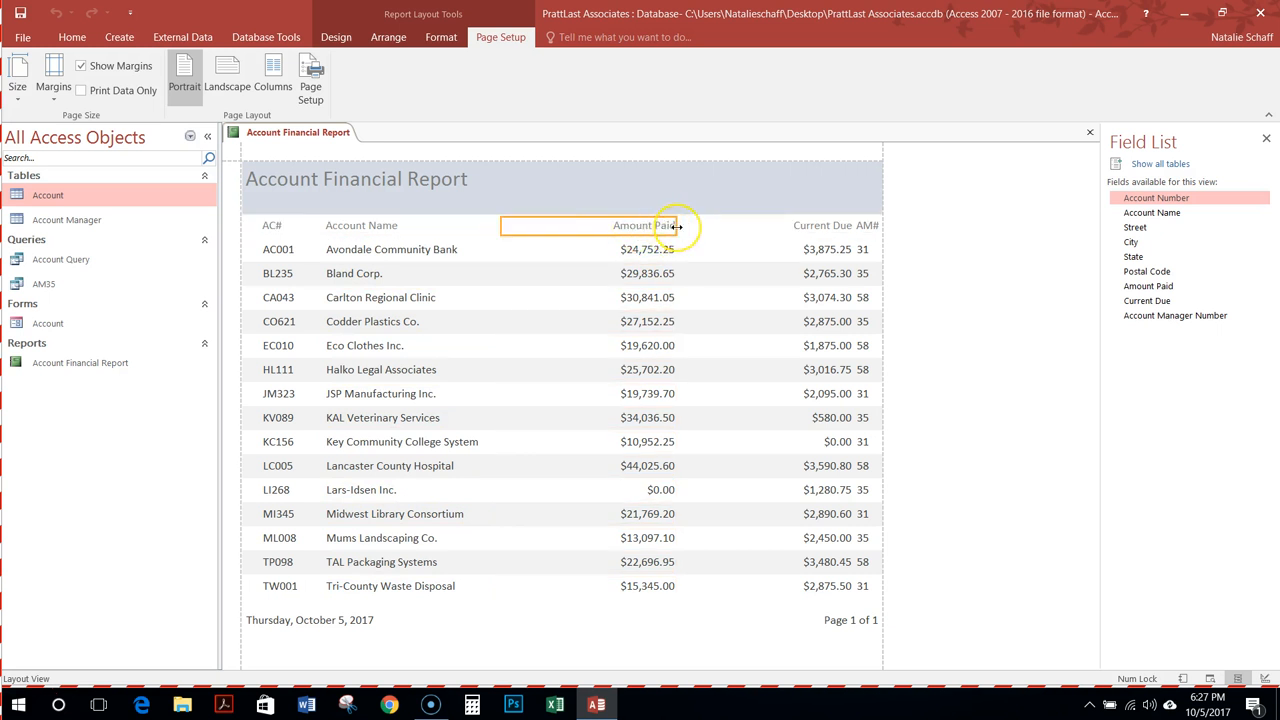
drag(677, 226, 607, 226)
click(665, 267)
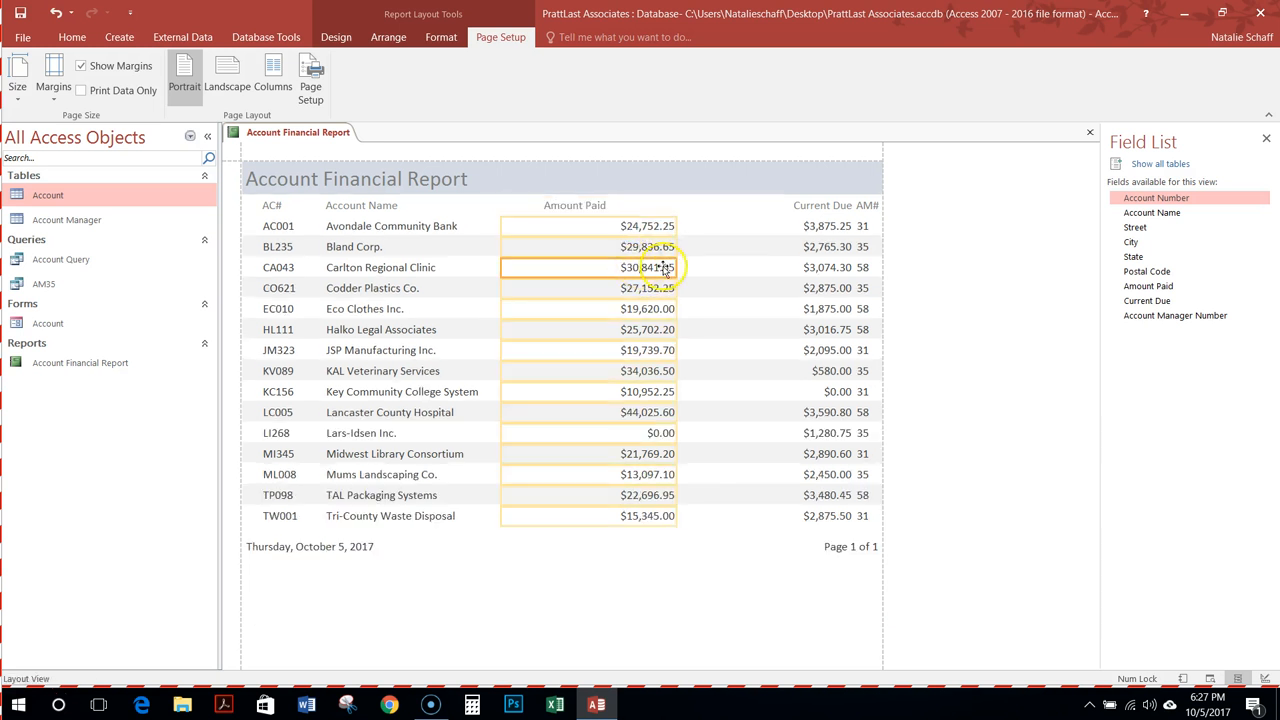
drag(677, 267, 610, 260)
Narrow the Current Due heading and values and line them up in a compact column with space on both sides
click(804, 210)
drag(852, 205, 655, 206)
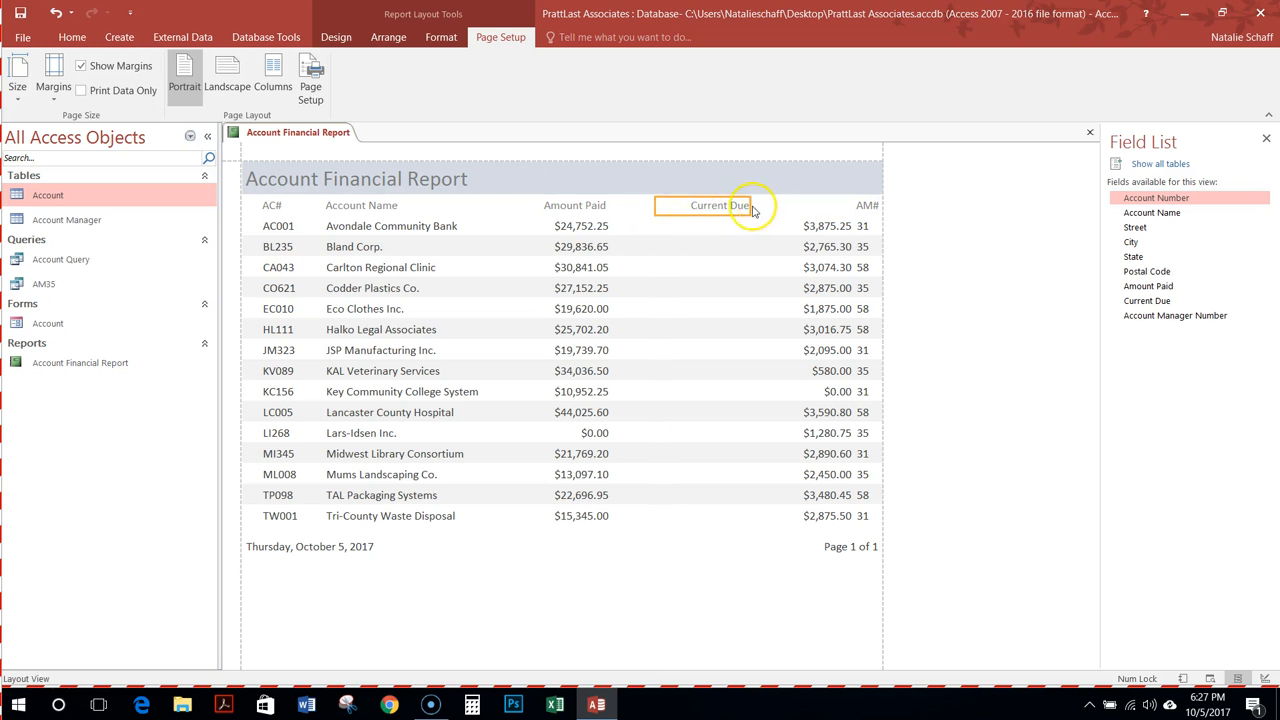
click(815, 250)
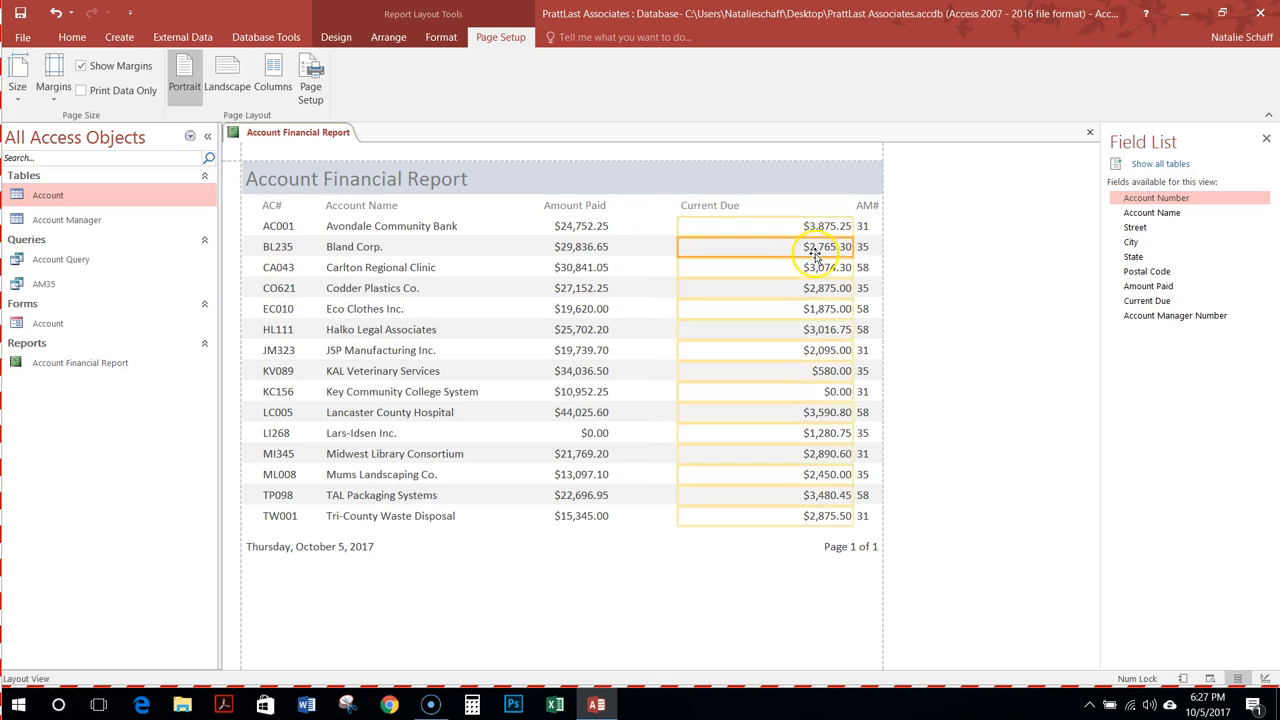
mouse_move(679, 246)
mouse_down()
mouse_move(742, 246)
mouse_move(669, 246)
mouse_up()
key(ctrl+z)
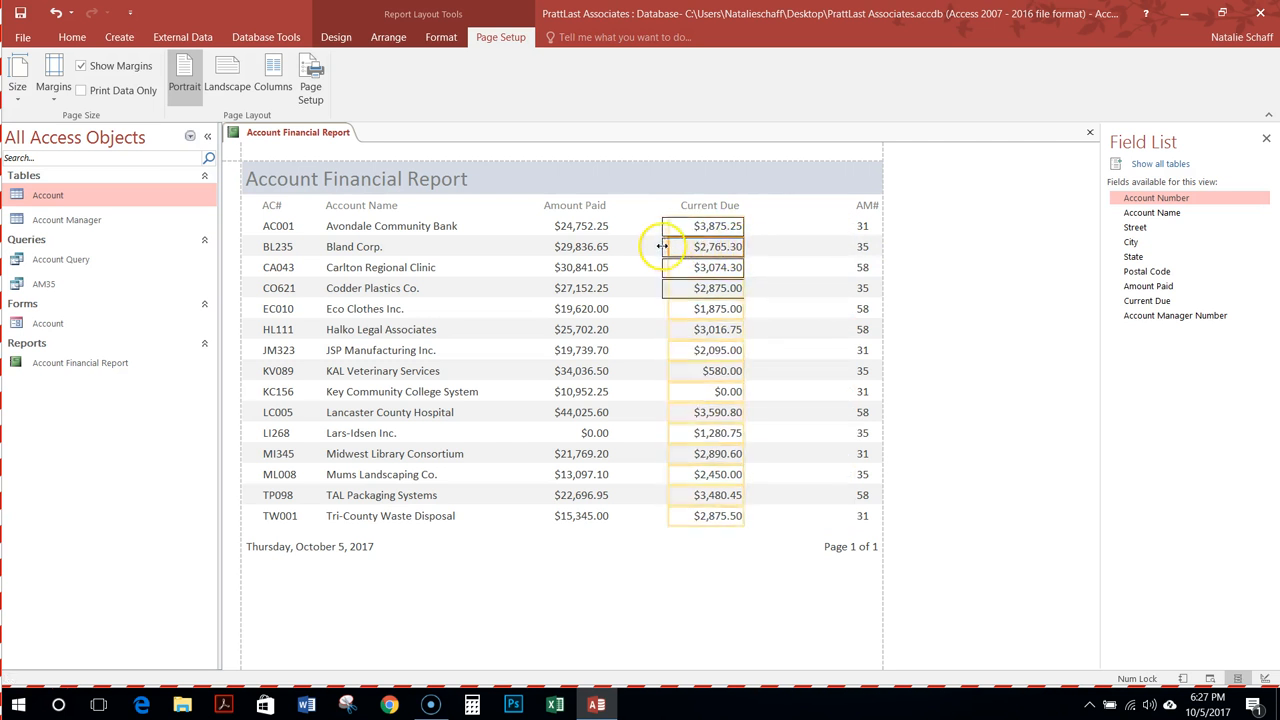
Shift the AM# heading and values closer to Current Due and resize them so the numbers sit beneath the heading
click(866, 207)
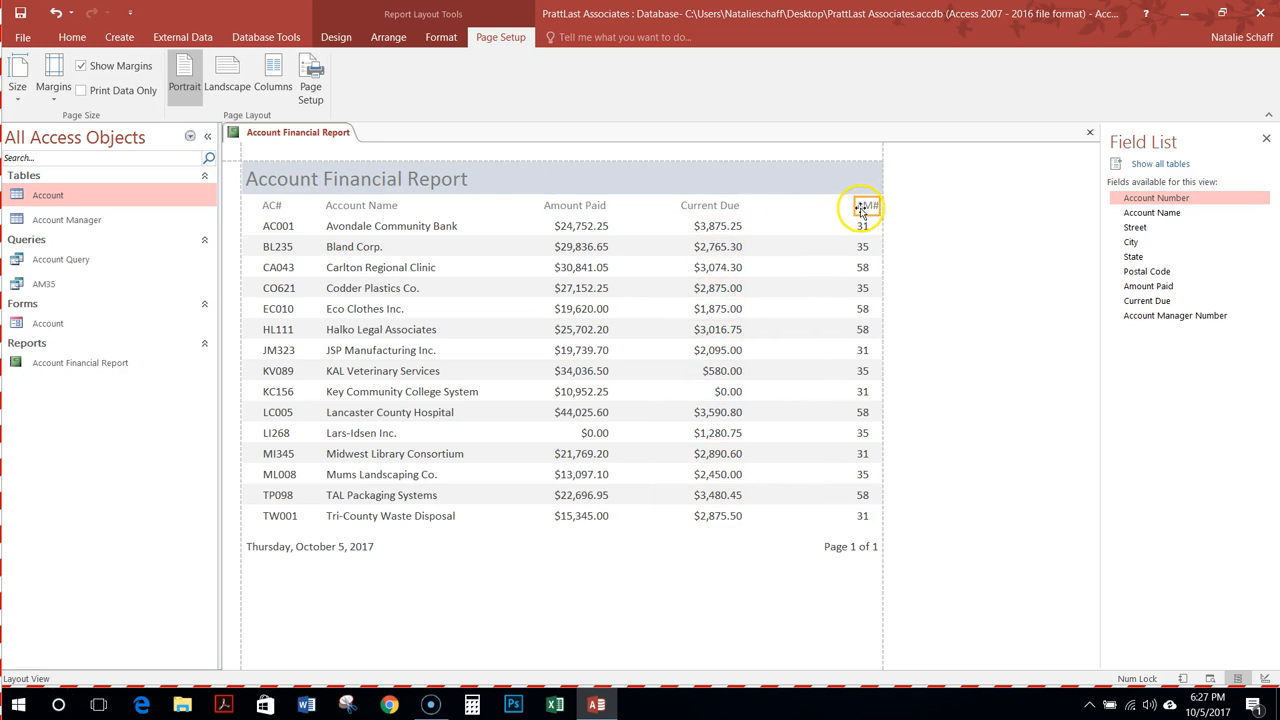
drag(855, 205, 799, 205)
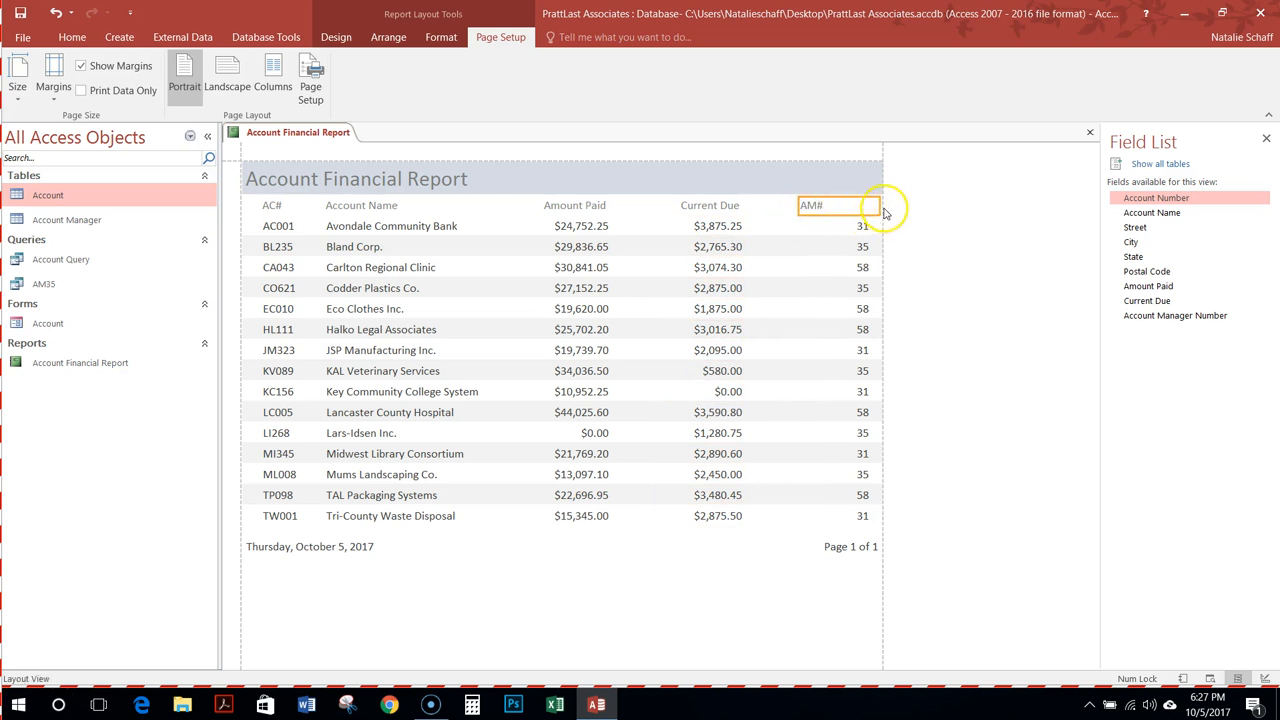
drag(880, 205, 842, 205)
click(863, 288)
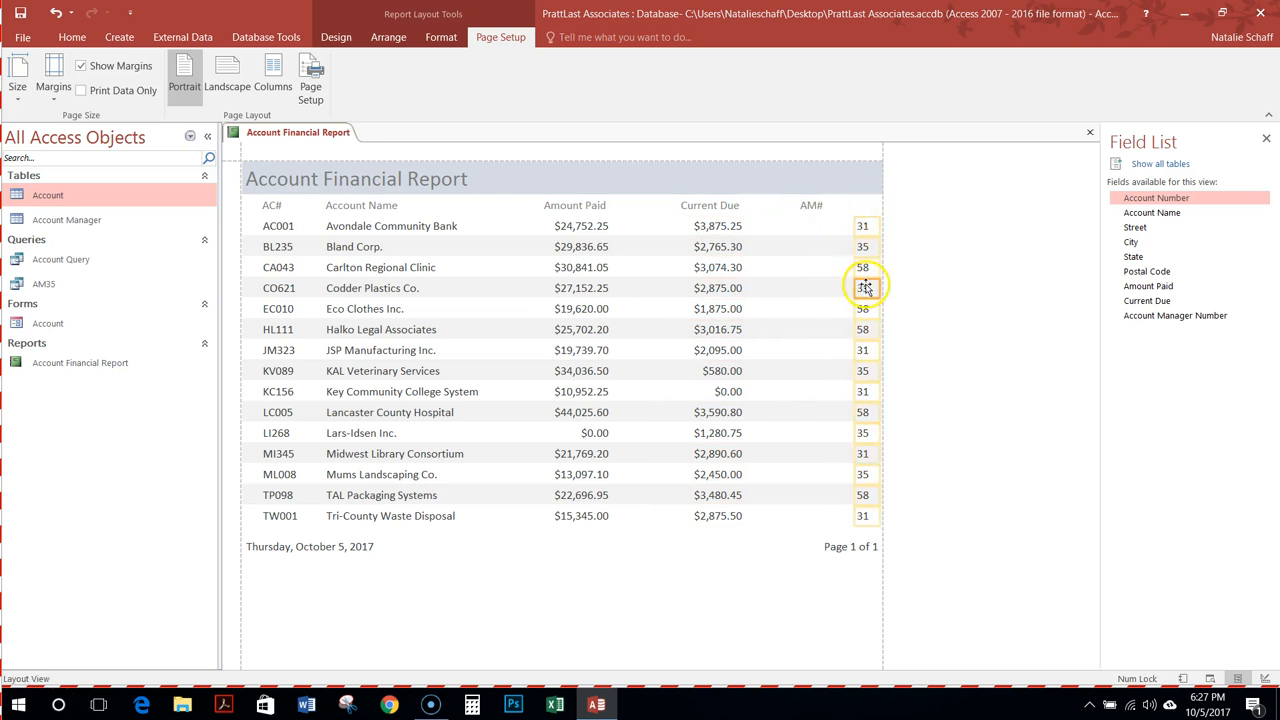
drag(851, 288, 788, 287)
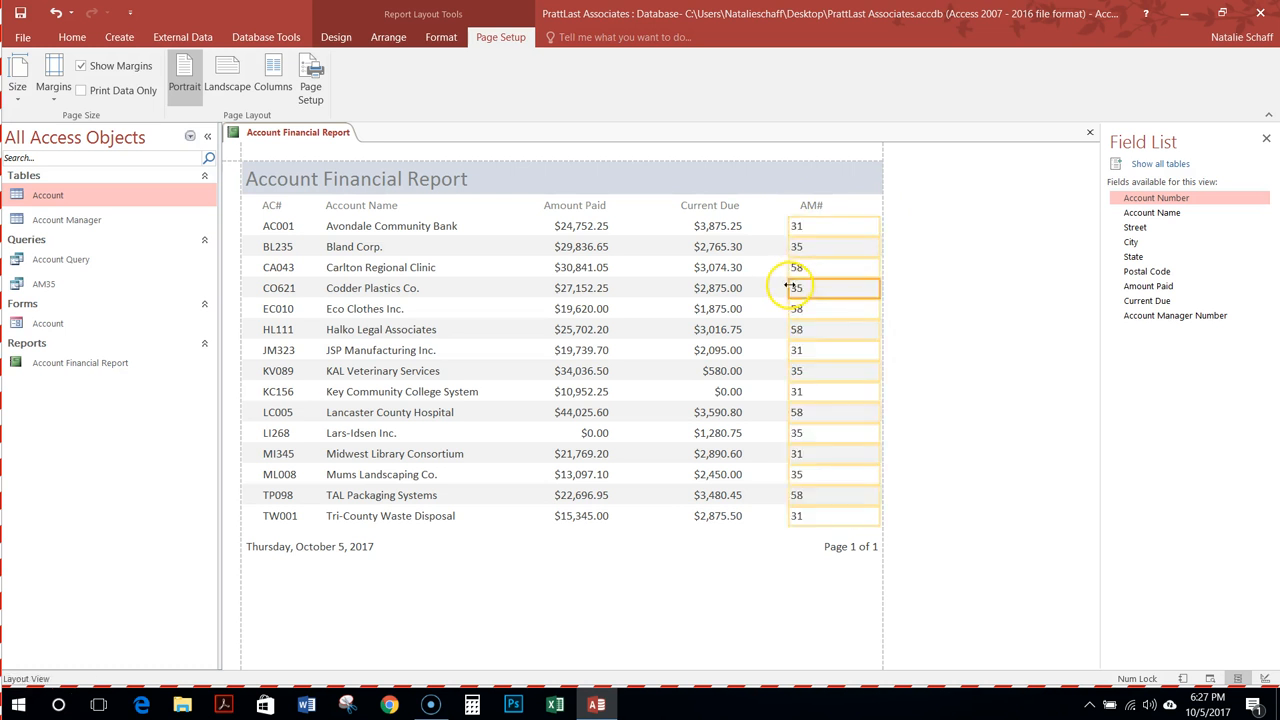
drag(880, 288, 868, 287)
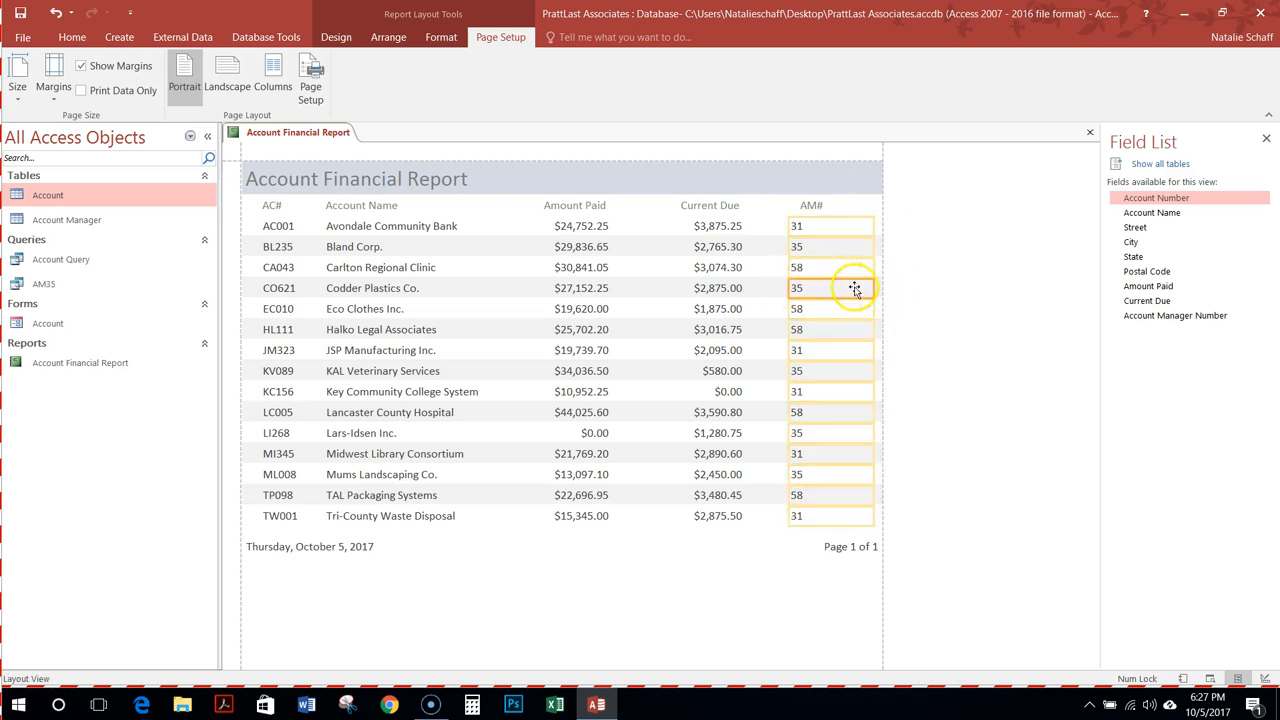
drag(793, 267, 804, 267)
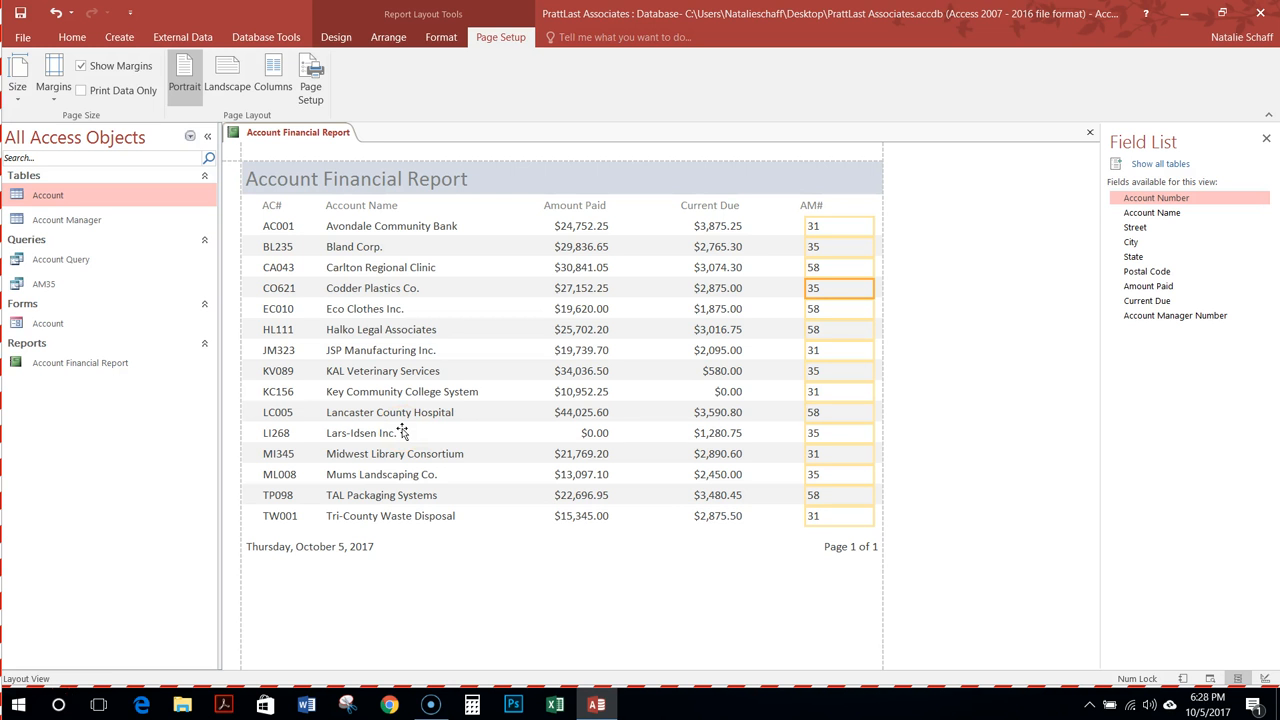
Add a Sum total to the Current Due column of the report
click(419, 340)
click(721, 338)
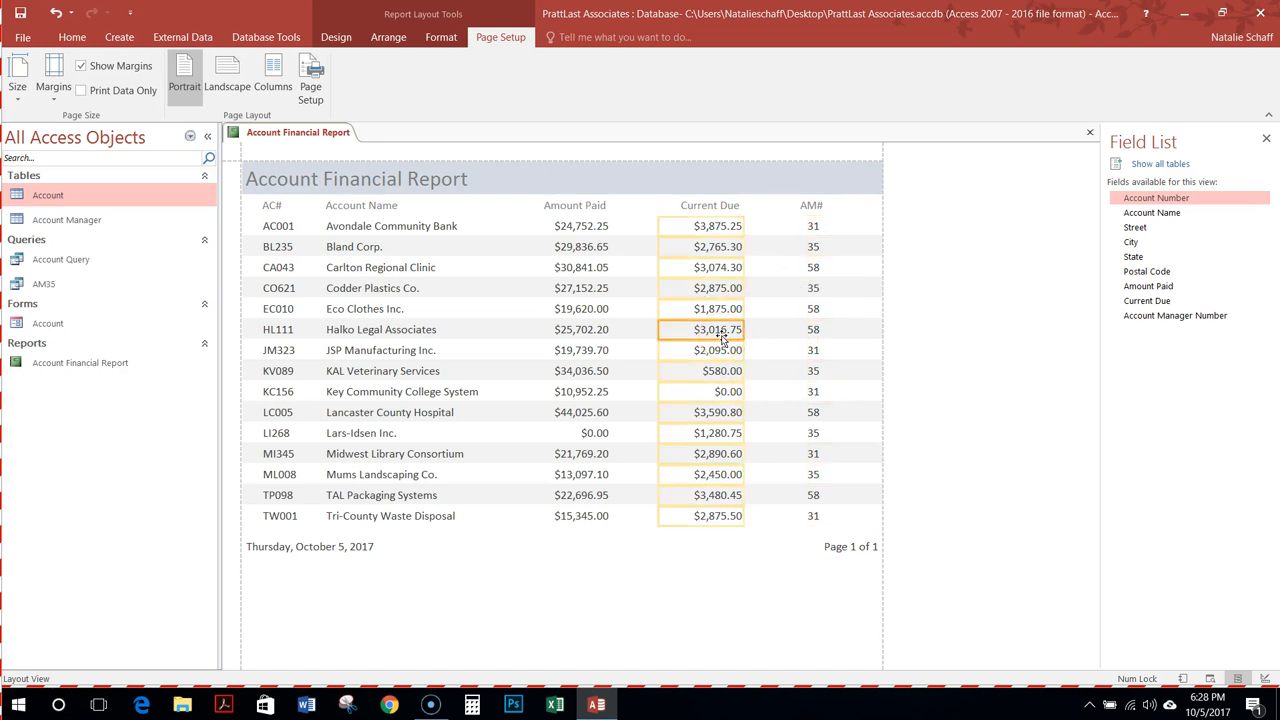
click(441, 38)
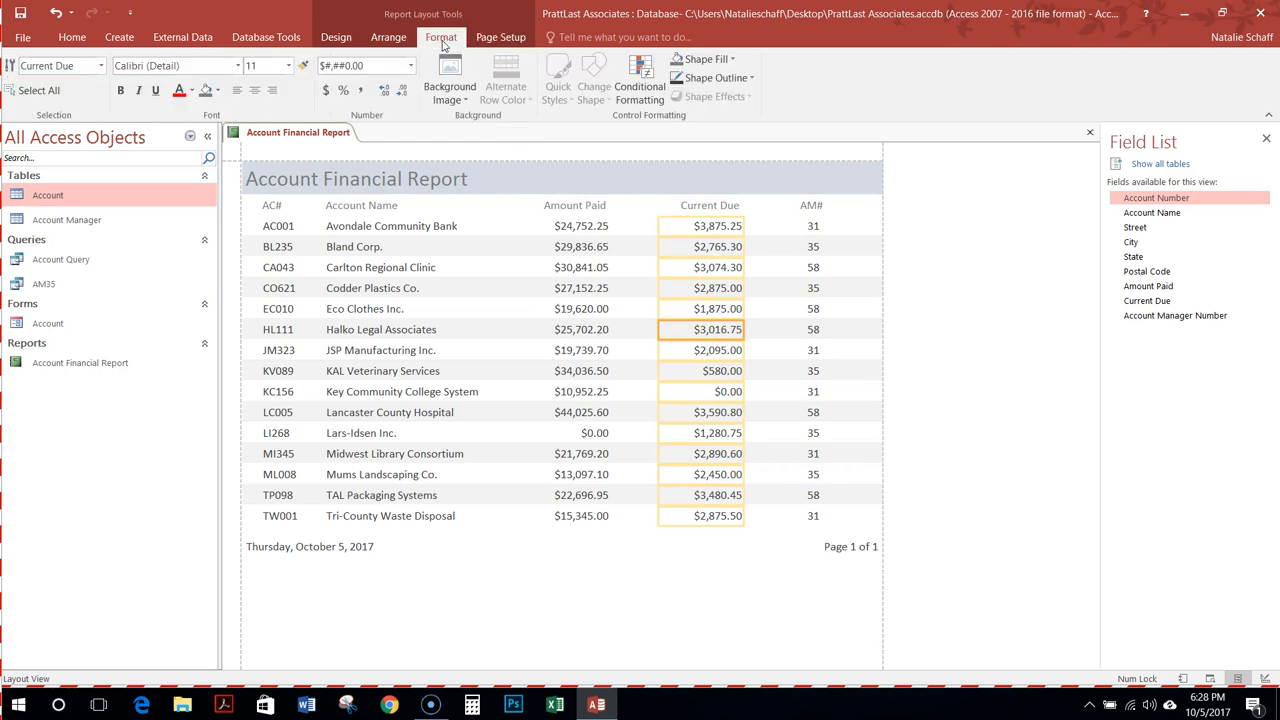
click(393, 38)
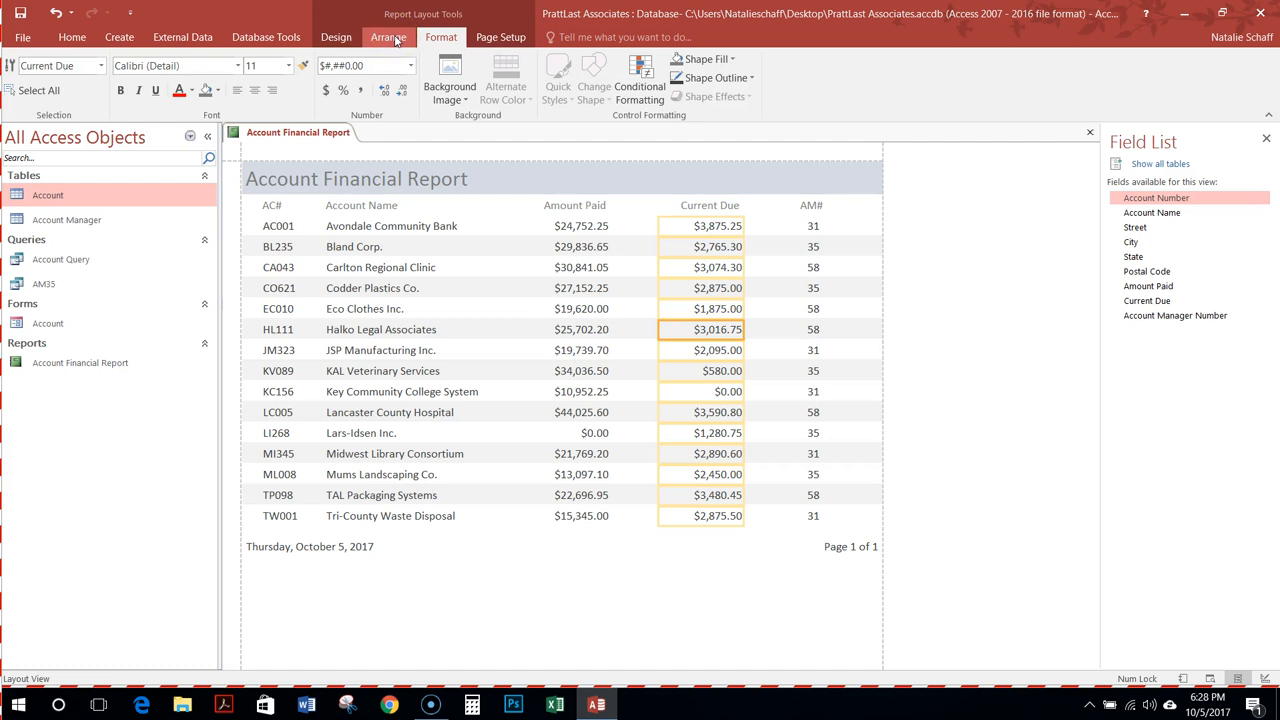
click(337, 38)
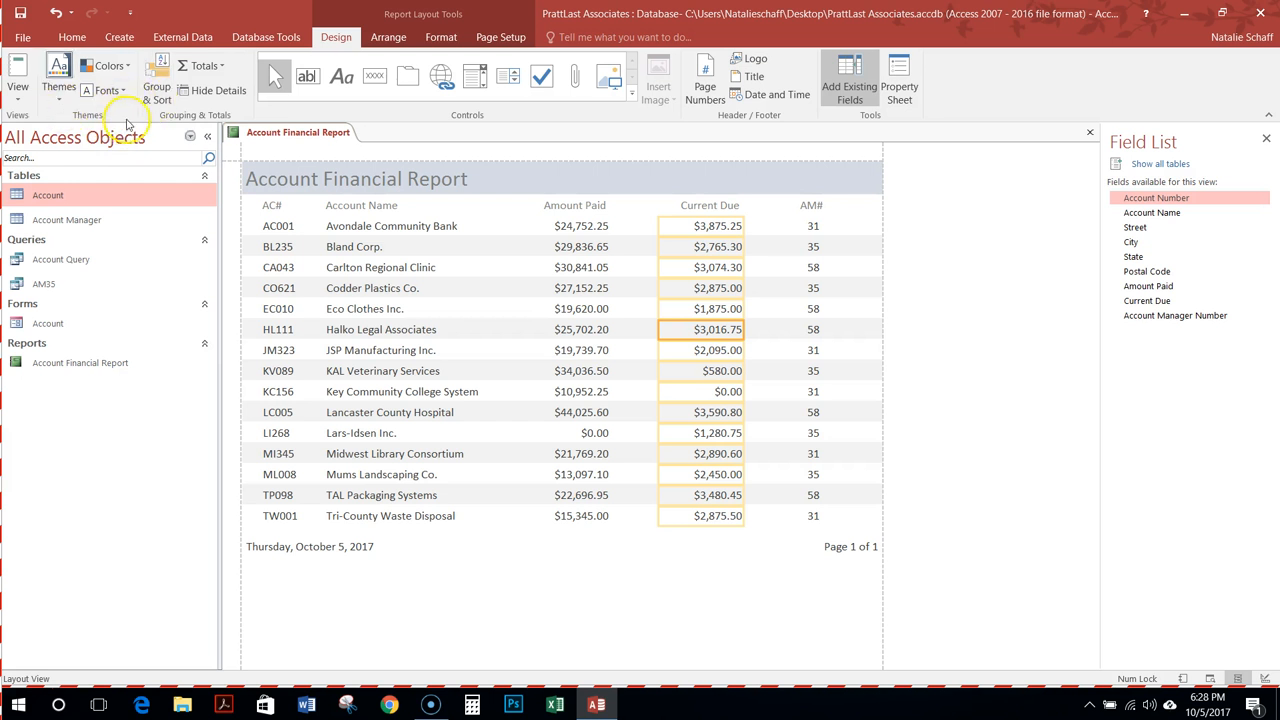
click(221, 67)
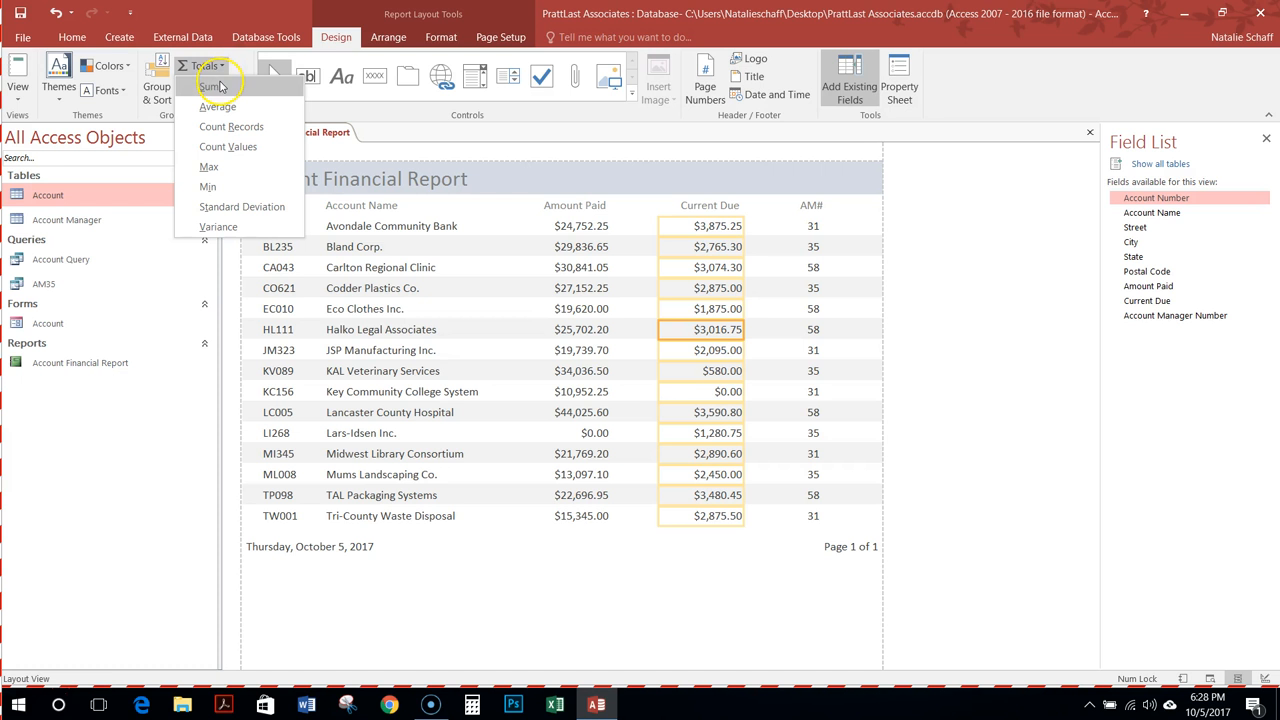
click(221, 87)
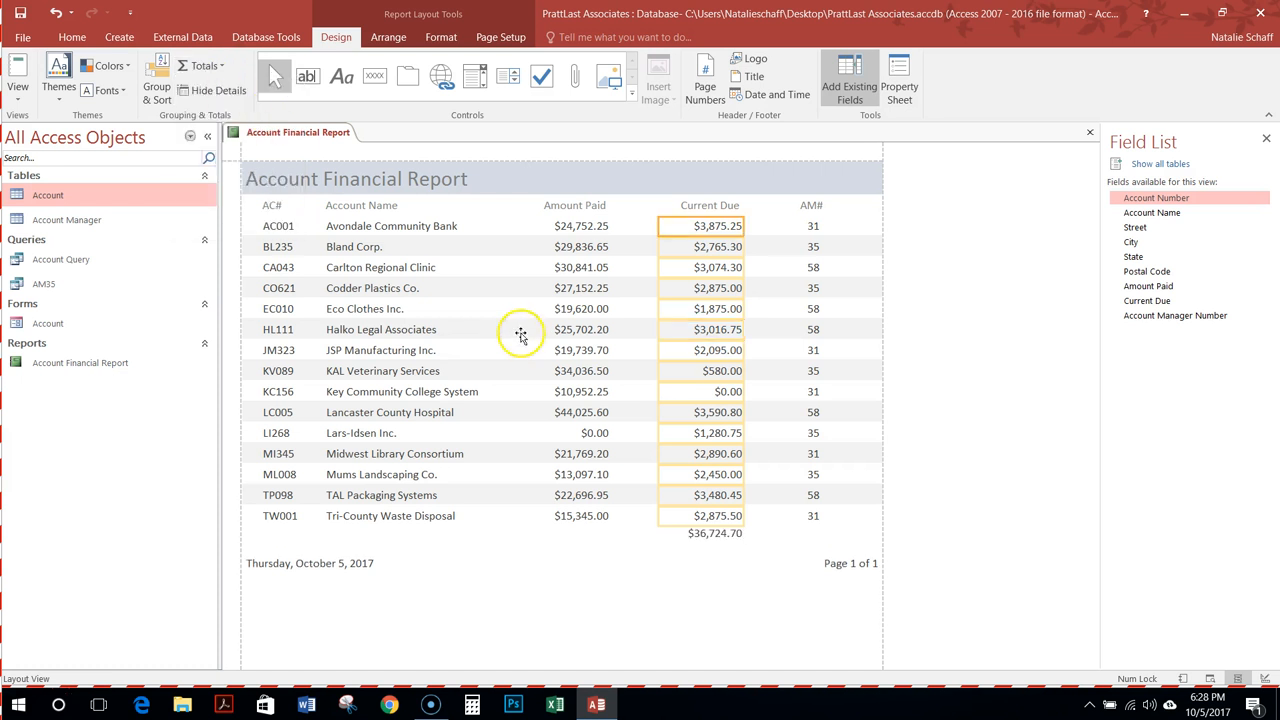
Add a Sum total to the Amount Paid column of the report
click(701, 532)
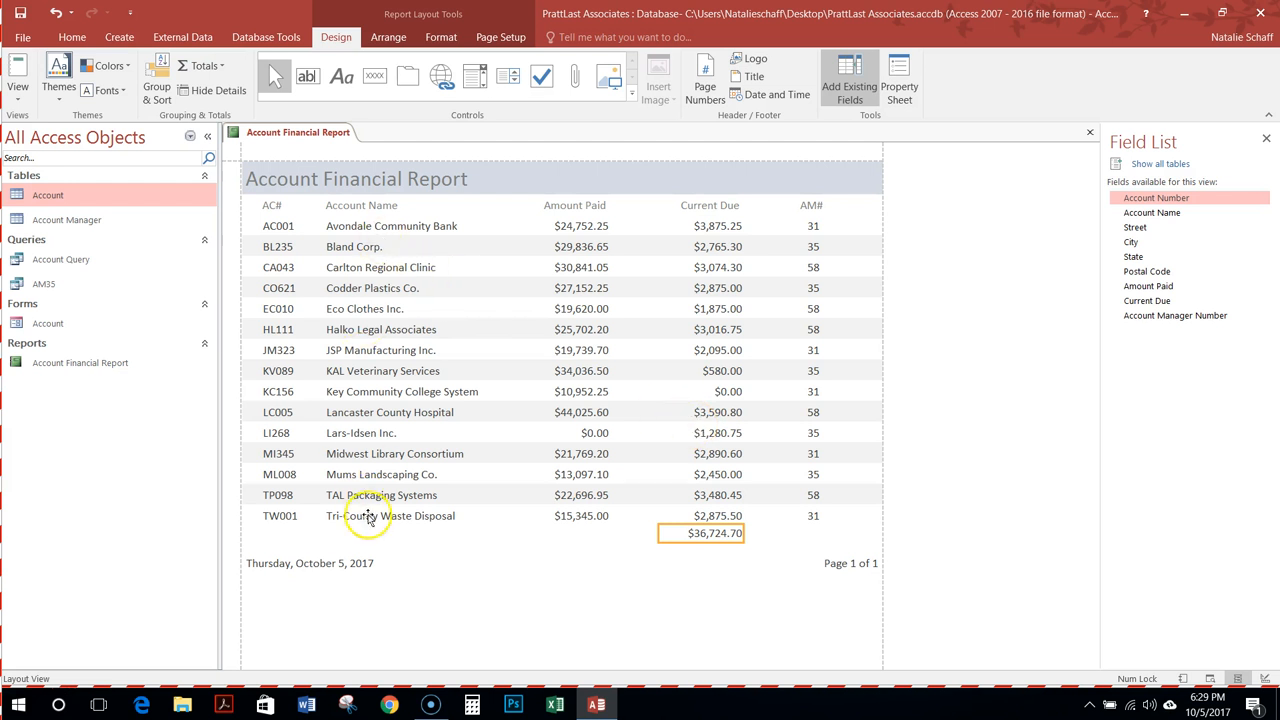
click(583, 366)
click(576, 288)
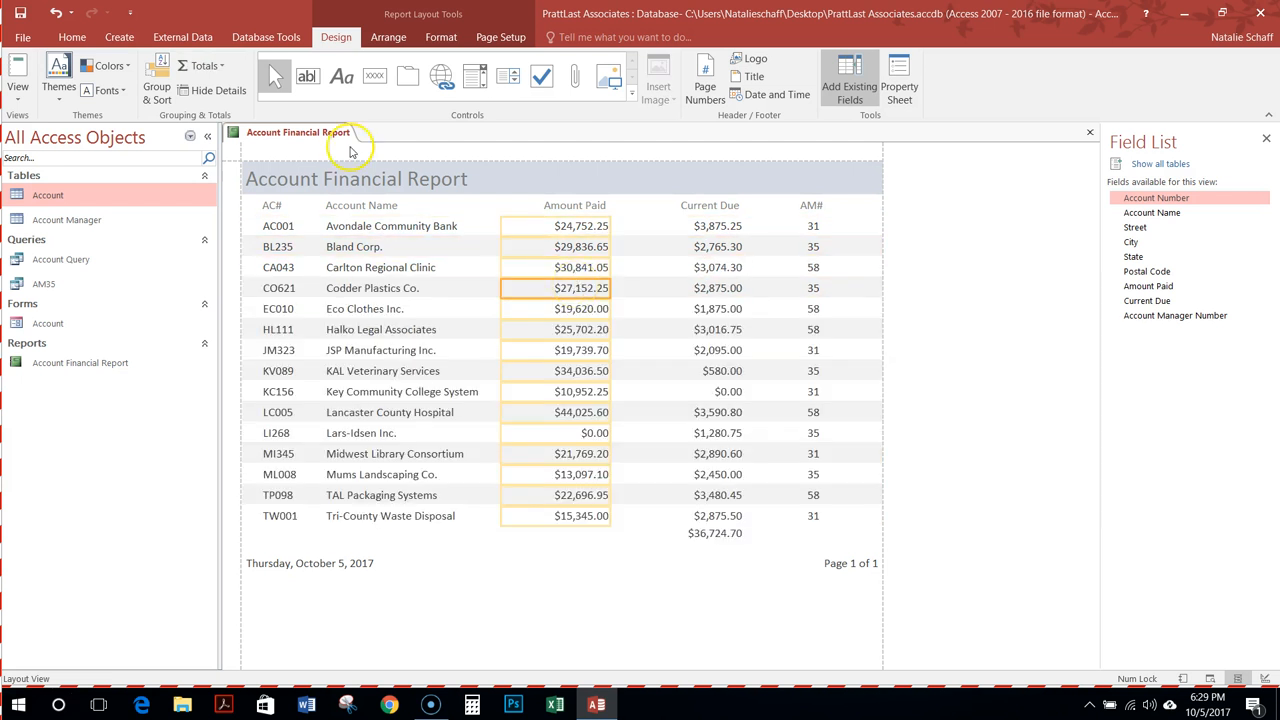
click(223, 67)
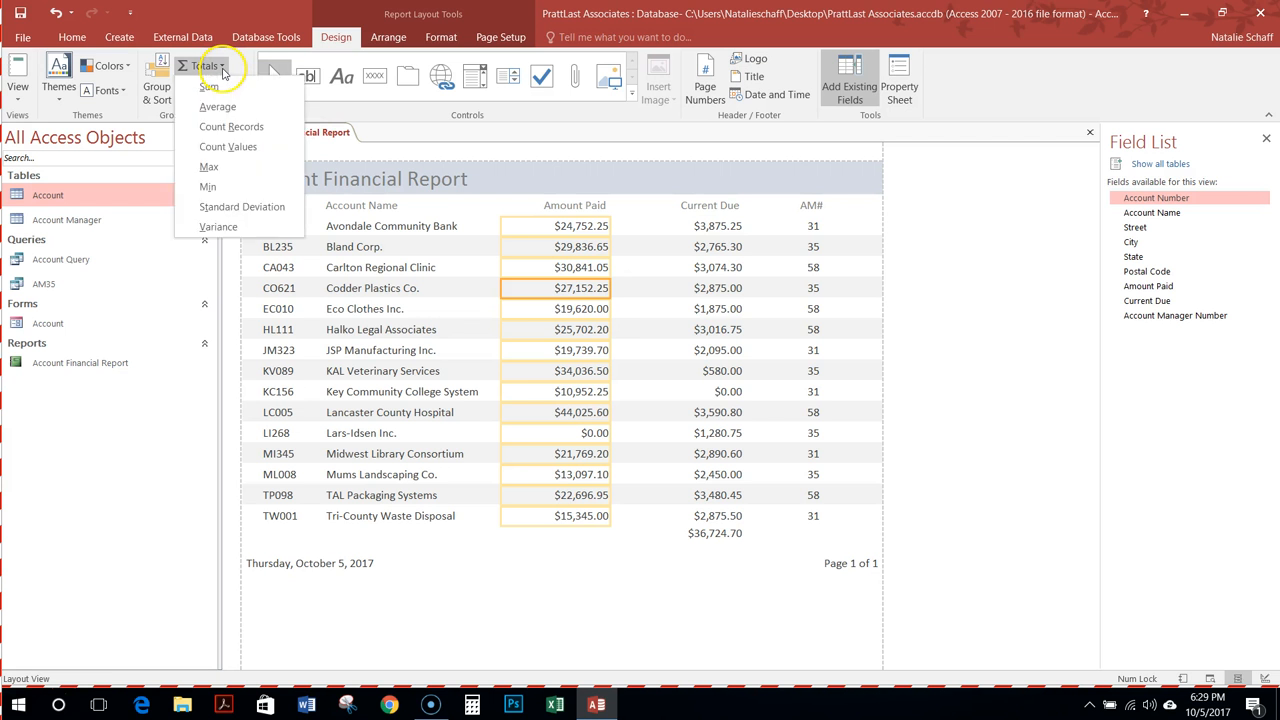
click(221, 88)
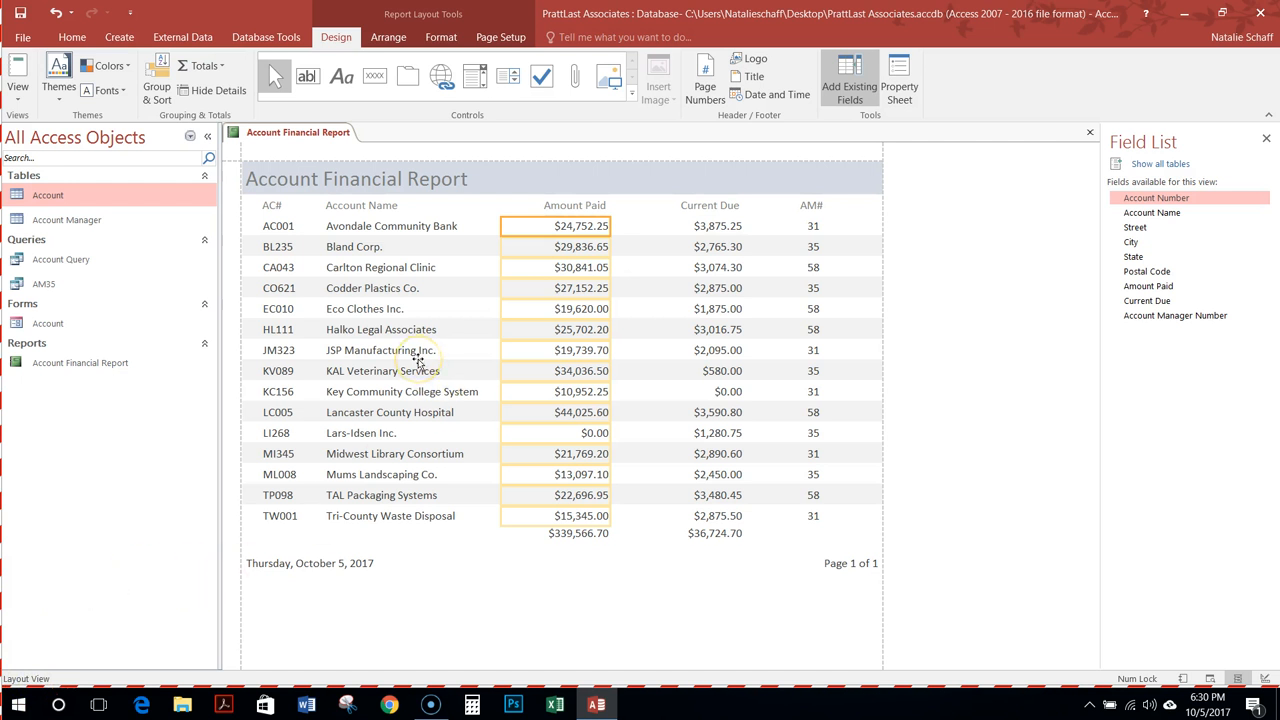
Make the AC# heading tall enough for two lines and rename it Account Number
click(272, 206)
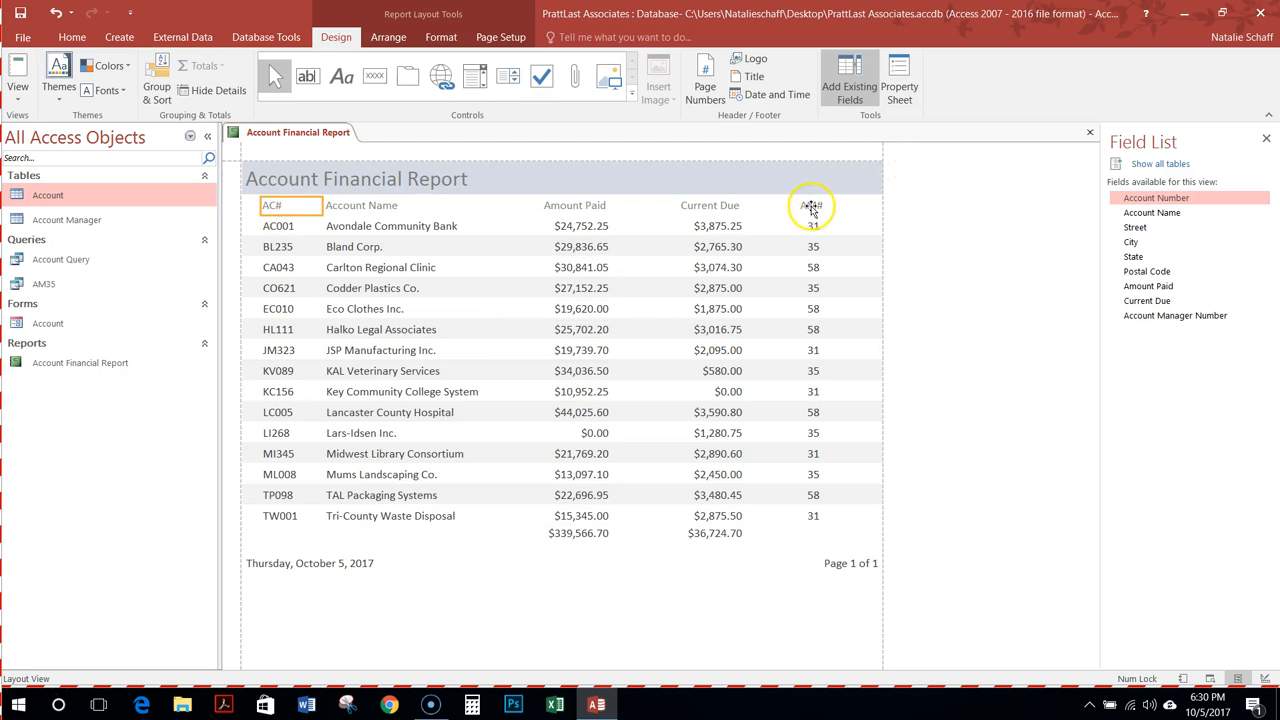
drag(306, 213, 306, 234)
double_click(272, 207)
drag(284, 208, 264, 208)
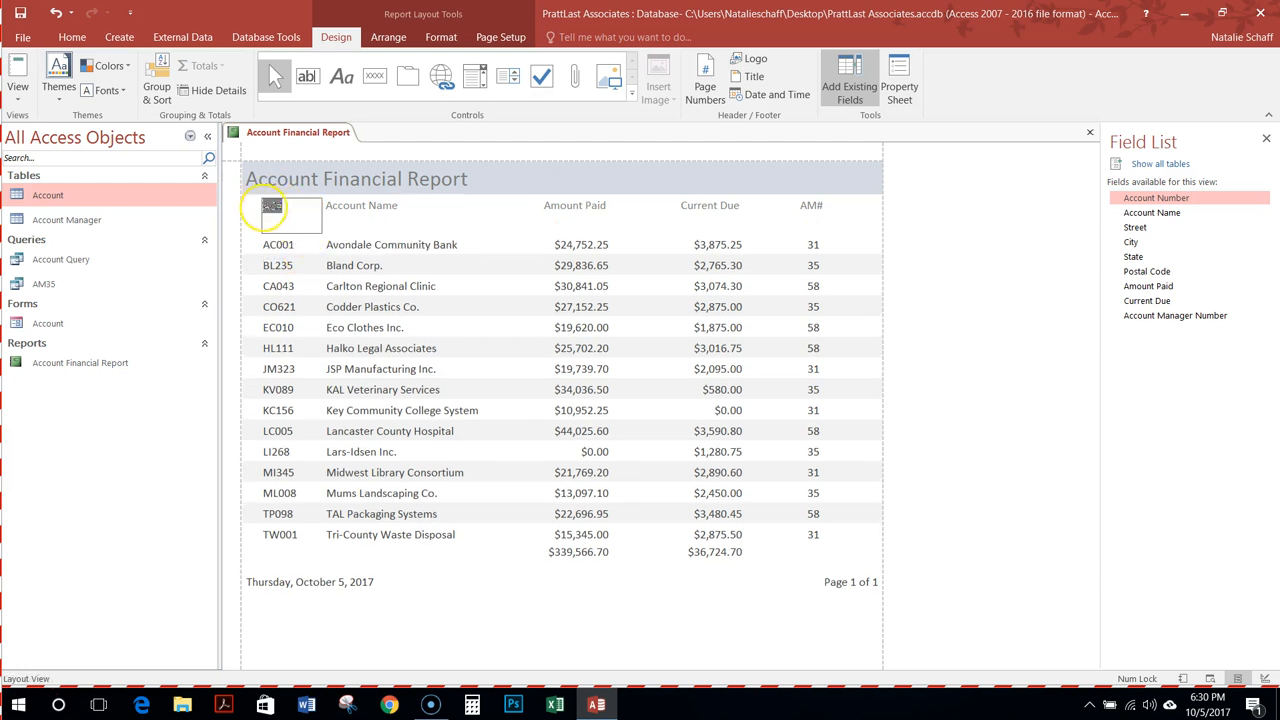
text(Account Number)
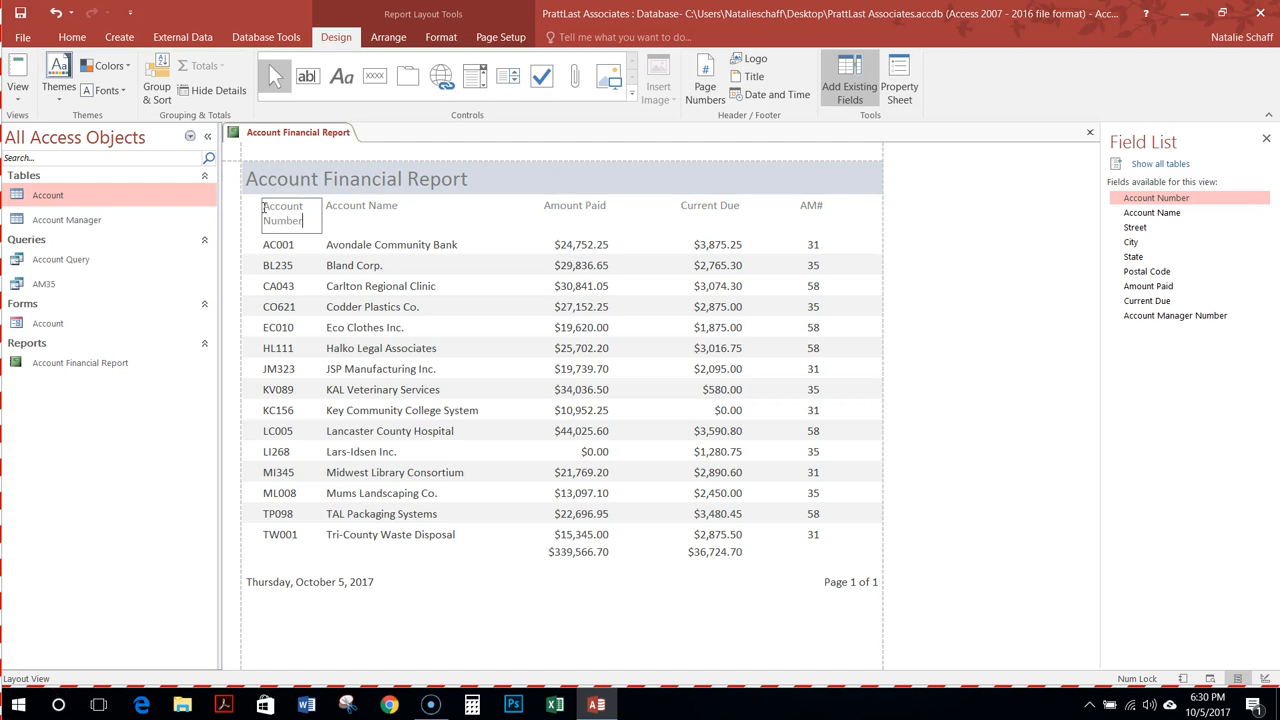
Rename the AM# heading Account Manager Number and size its box to fit the three lines of text
click(814, 207)
drag(815, 215, 815, 237)
double_click(810, 207)
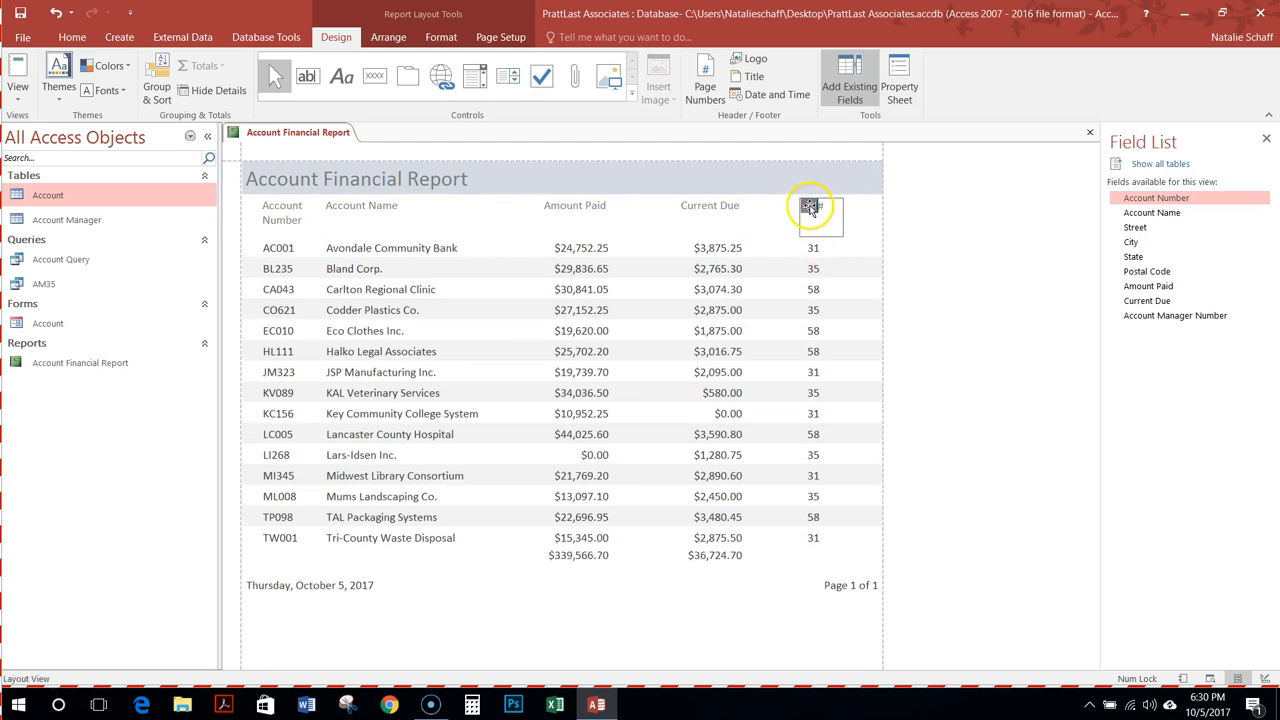
drag(826, 208, 798, 206)
text(Account Manager Number)
click(795, 225)
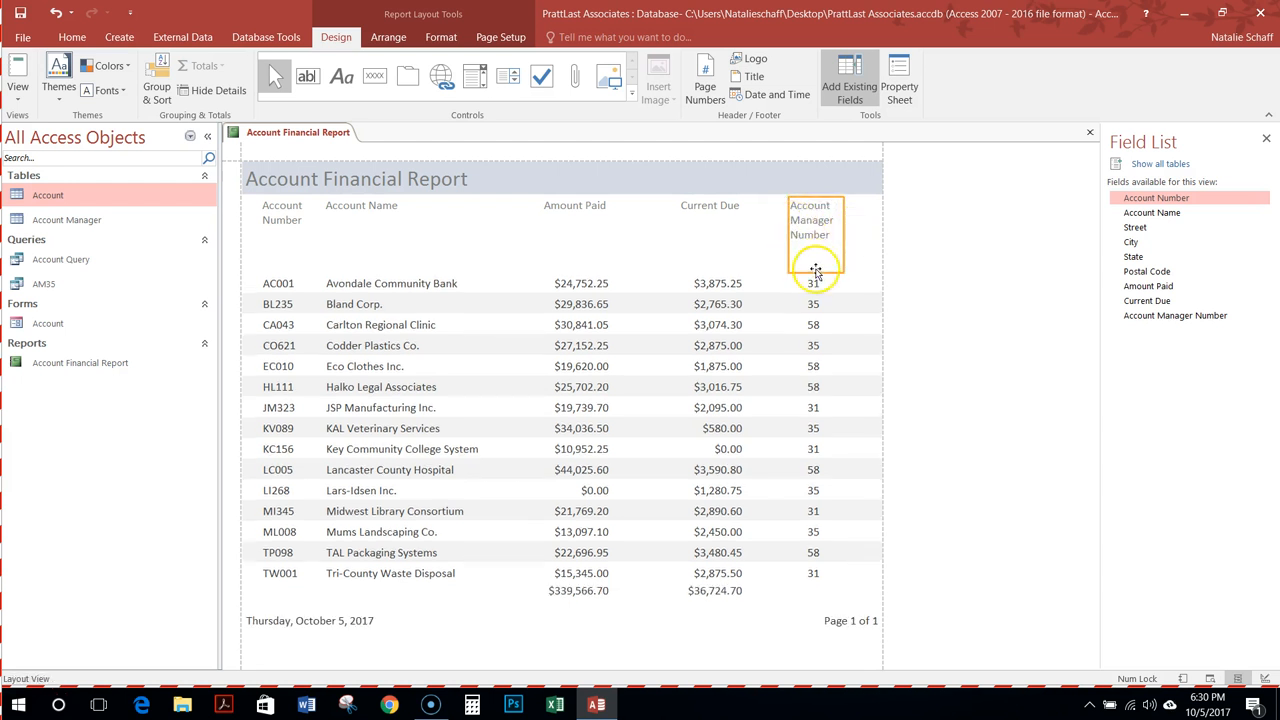
drag(818, 258, 819, 242)
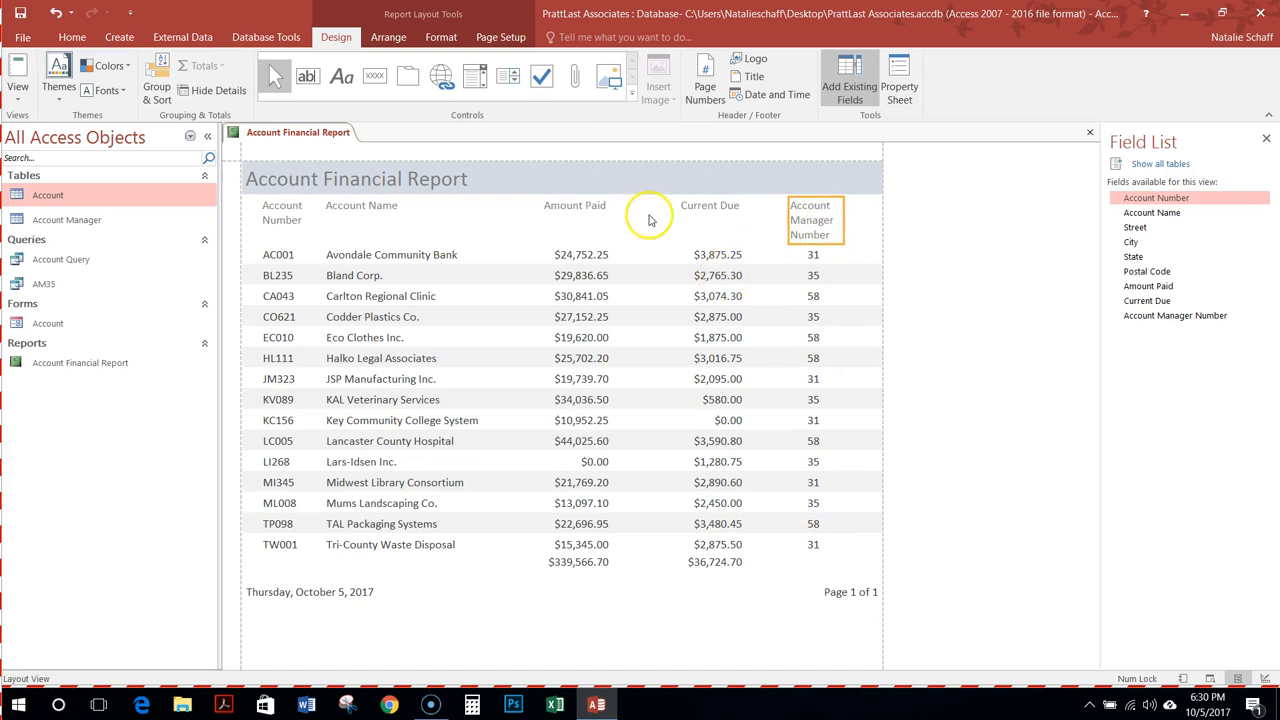
Move the Account Name, Amount Paid and Current Due headings slightly lower, and close the report with its design changes saved
click(405, 207)
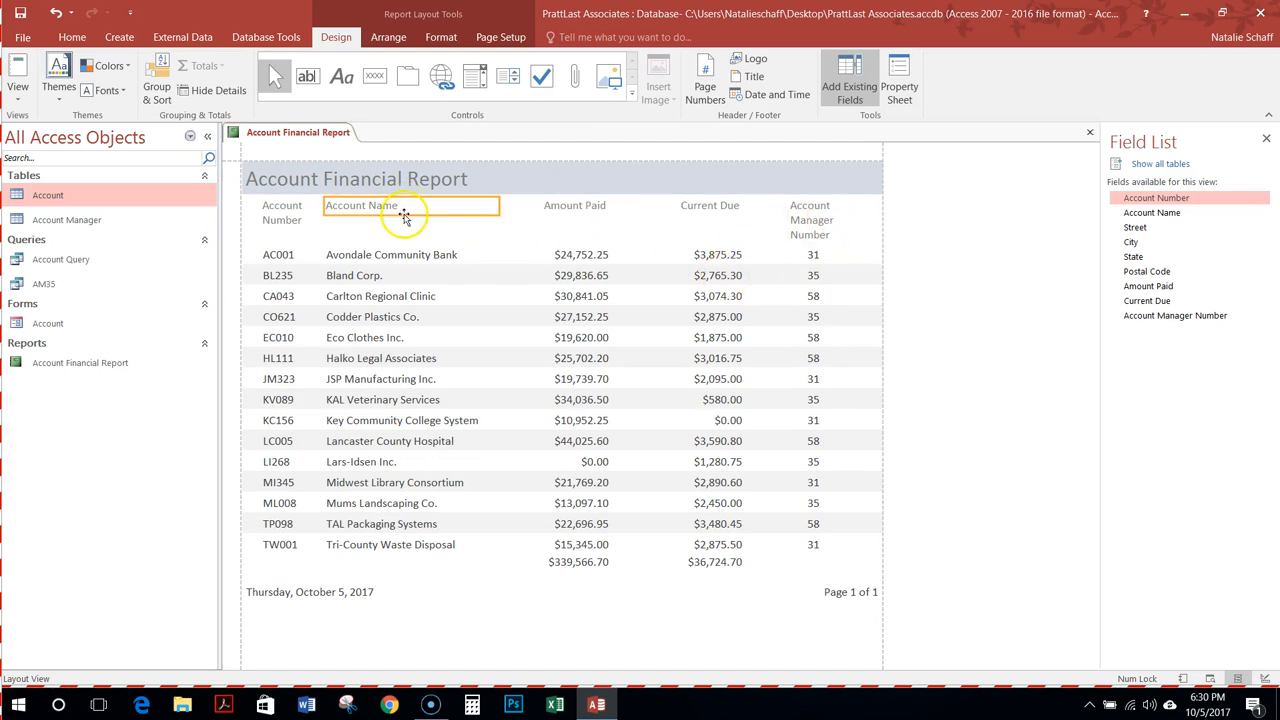
mouse_move(403, 216)
mouse_down()
mouse_move(405, 230)
mouse_move(397, 207)
mouse_up()
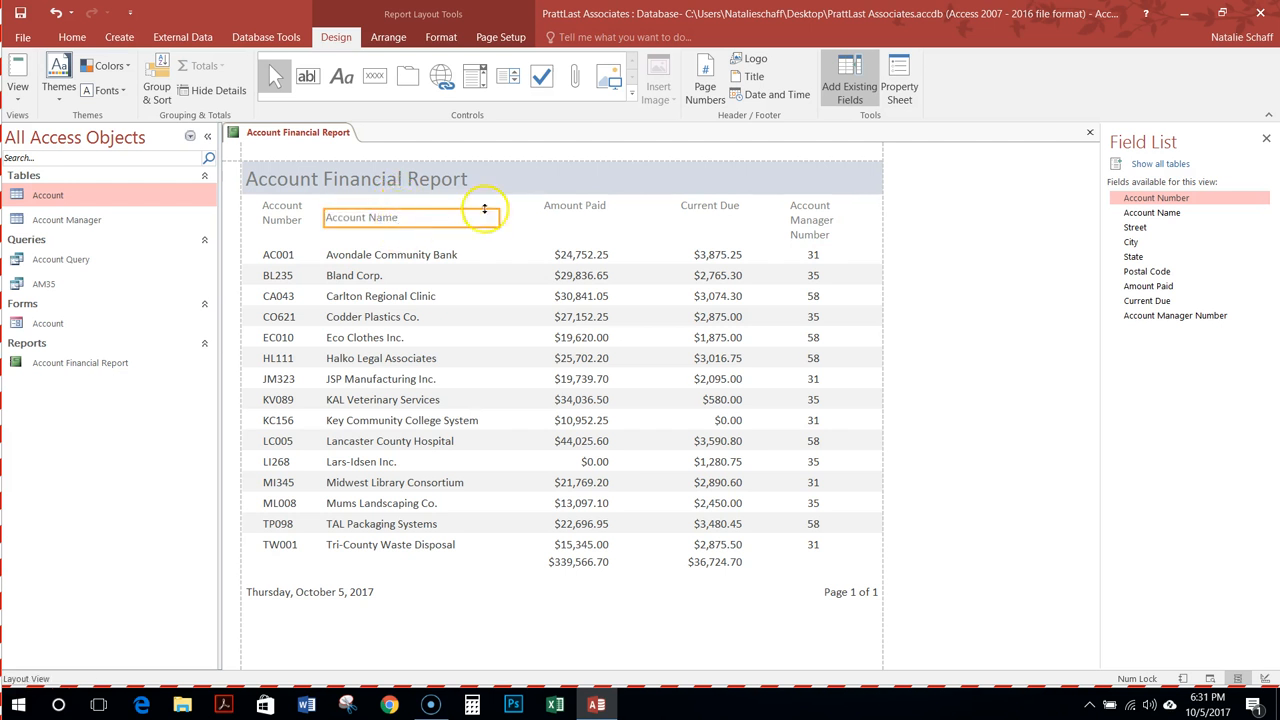
click(575, 206)
mouse_move(566, 214)
mouse_down()
mouse_move(569, 236)
mouse_move(563, 200)
mouse_move(566, 212)
mouse_move(585, 208)
mouse_up()
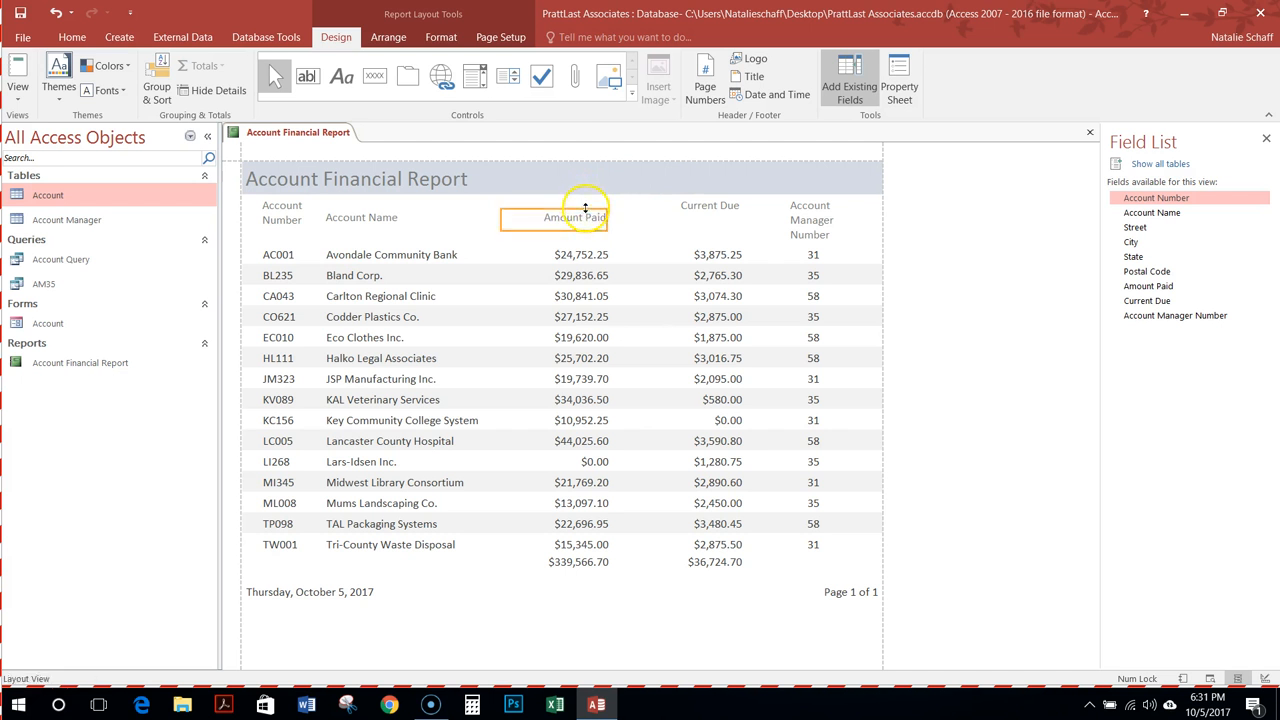
click(719, 204)
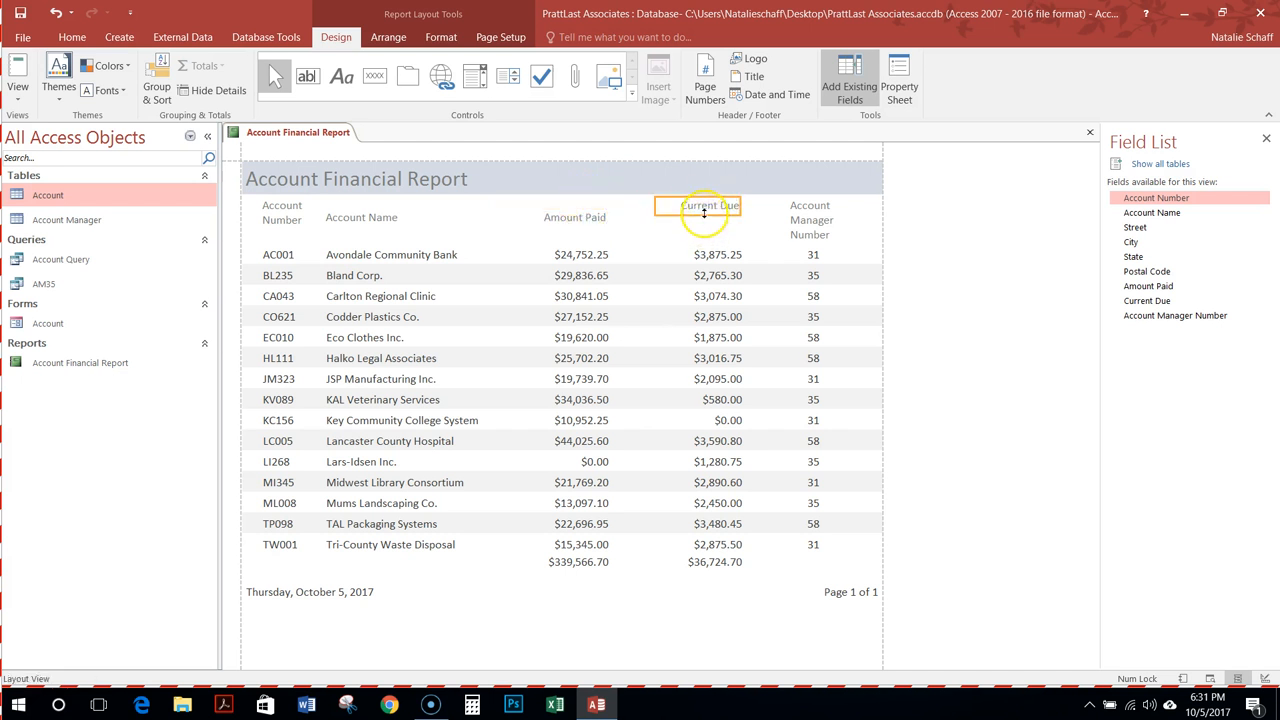
mouse_move(704, 215)
mouse_down()
mouse_move(706, 230)
mouse_move(706, 210)
mouse_up()
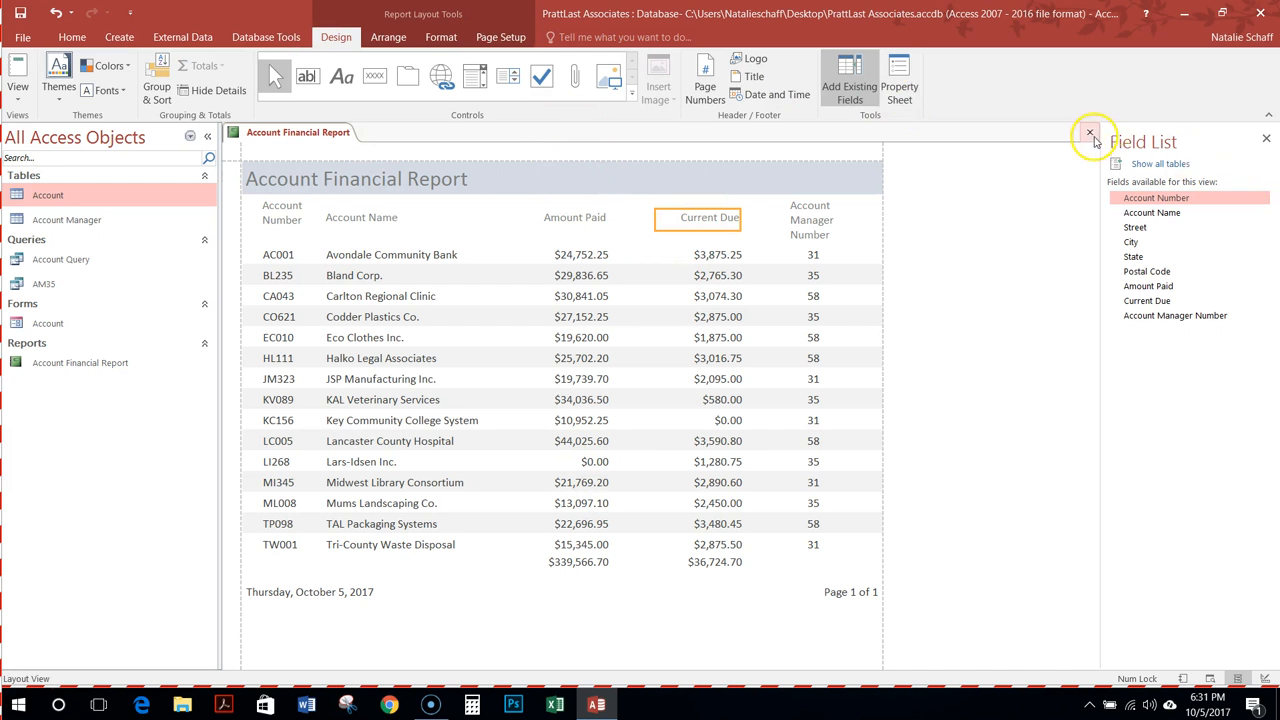
click(1090, 133)
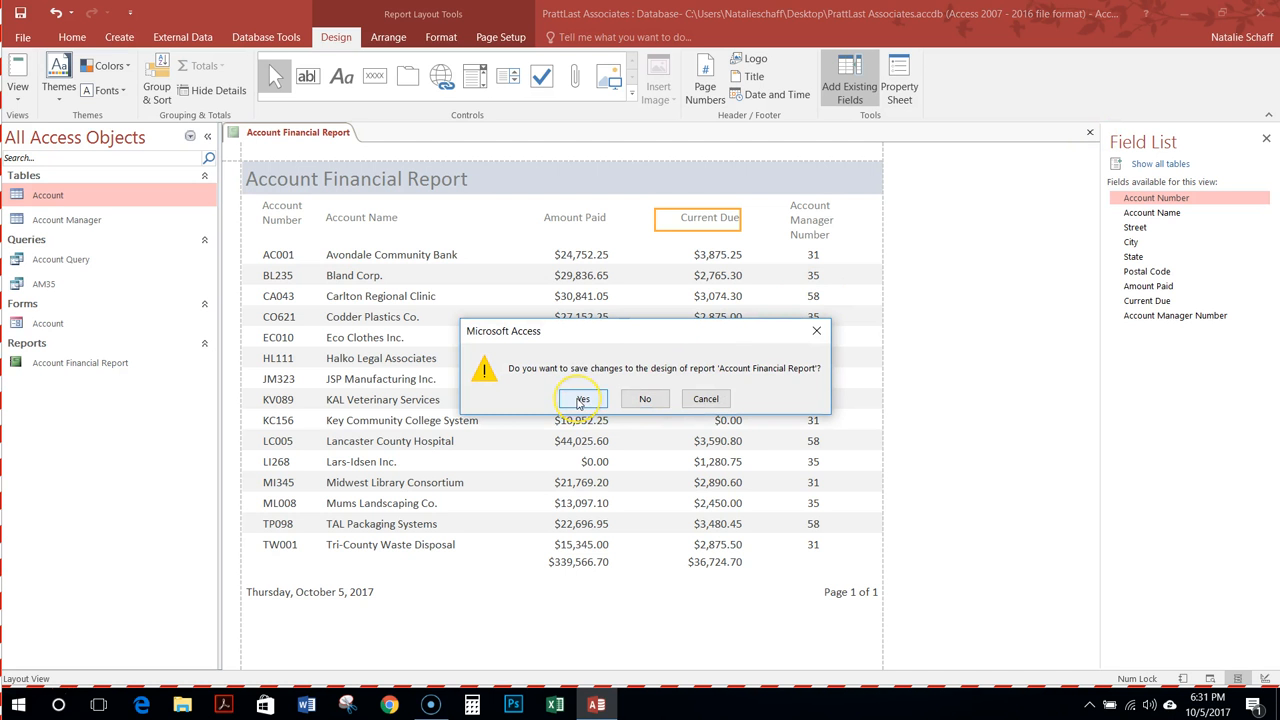
click(588, 400)
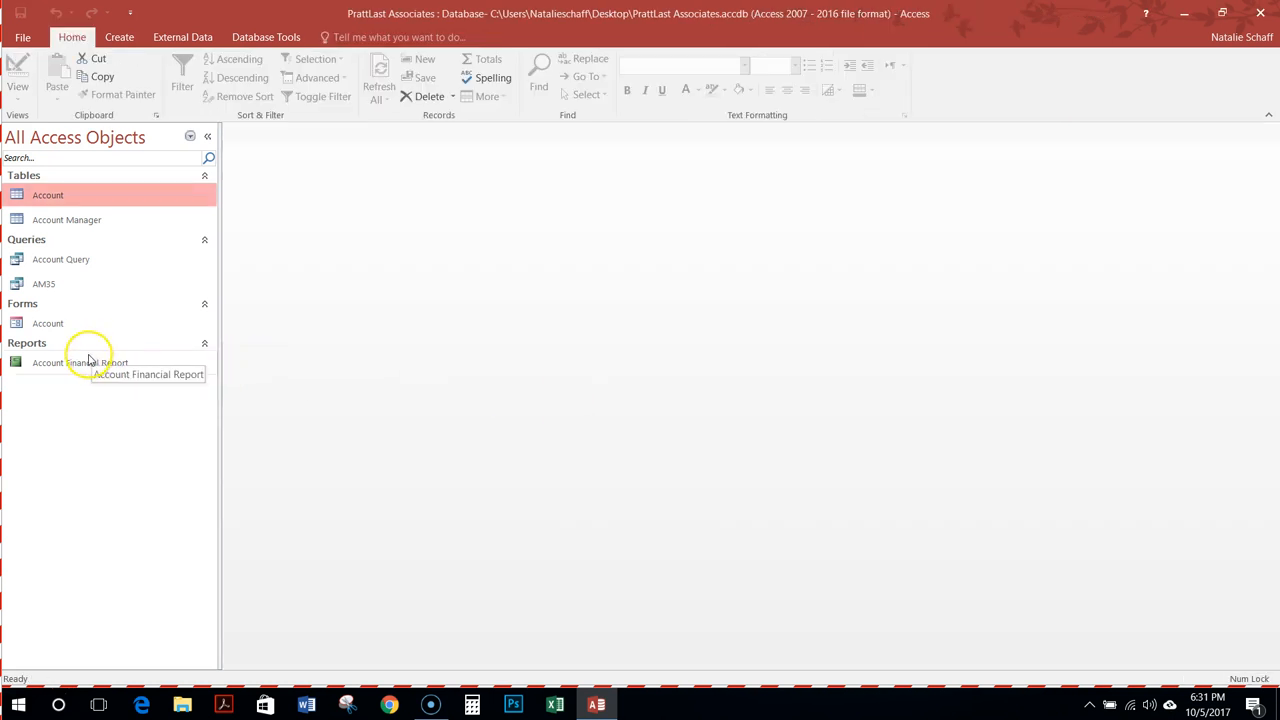